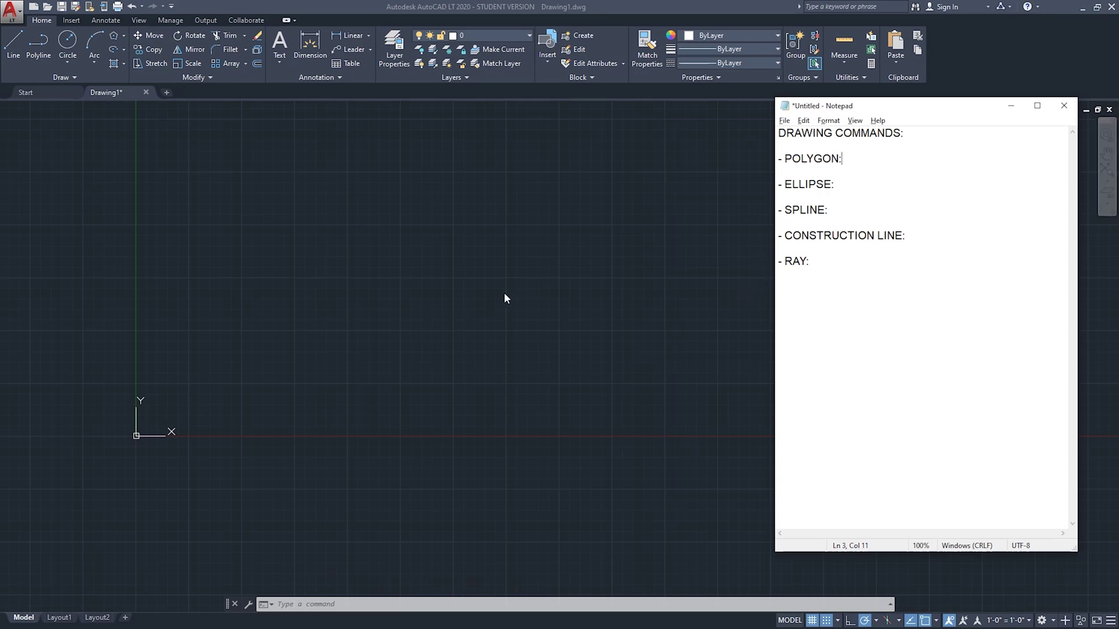
Step: In AutoCAD, turn off grid snap and draw a three-sided polygon with the Inscribed in circle option in the empty drawing area
{"action": "left_click", "coordinate": [445, 288]}
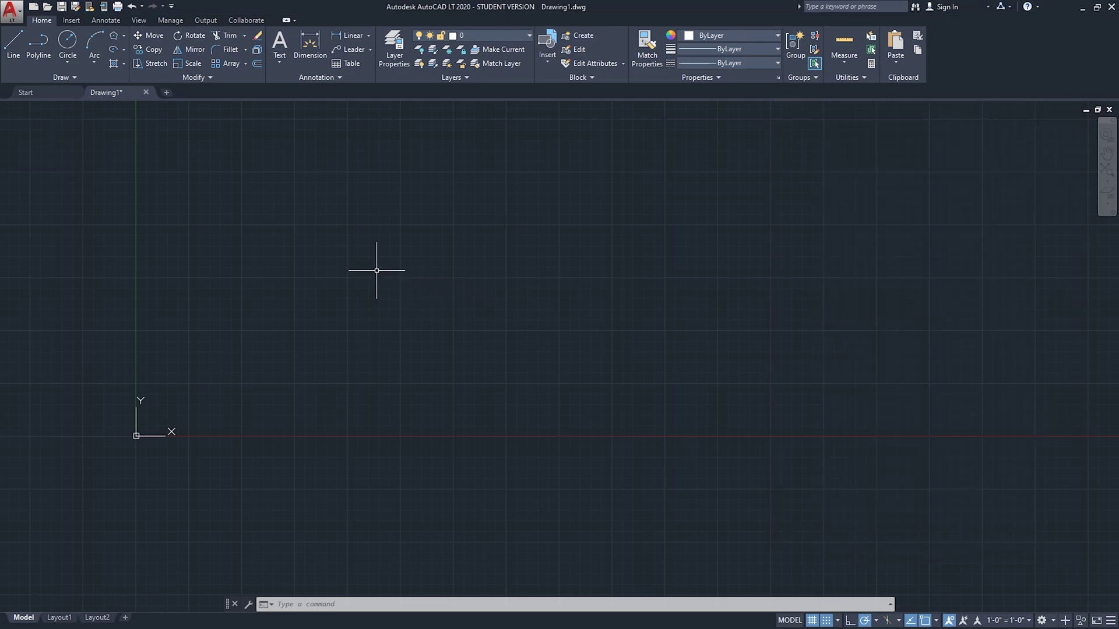
{"action": "left_click", "coordinate": [125, 35]}
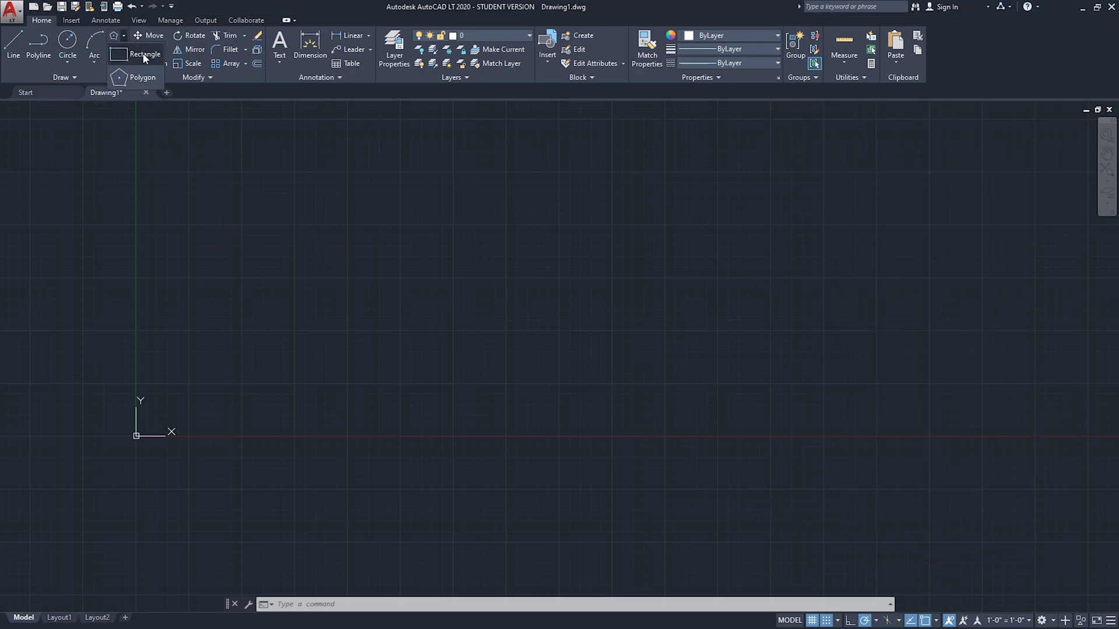
{"action": "left_click", "coordinate": [132, 53]}
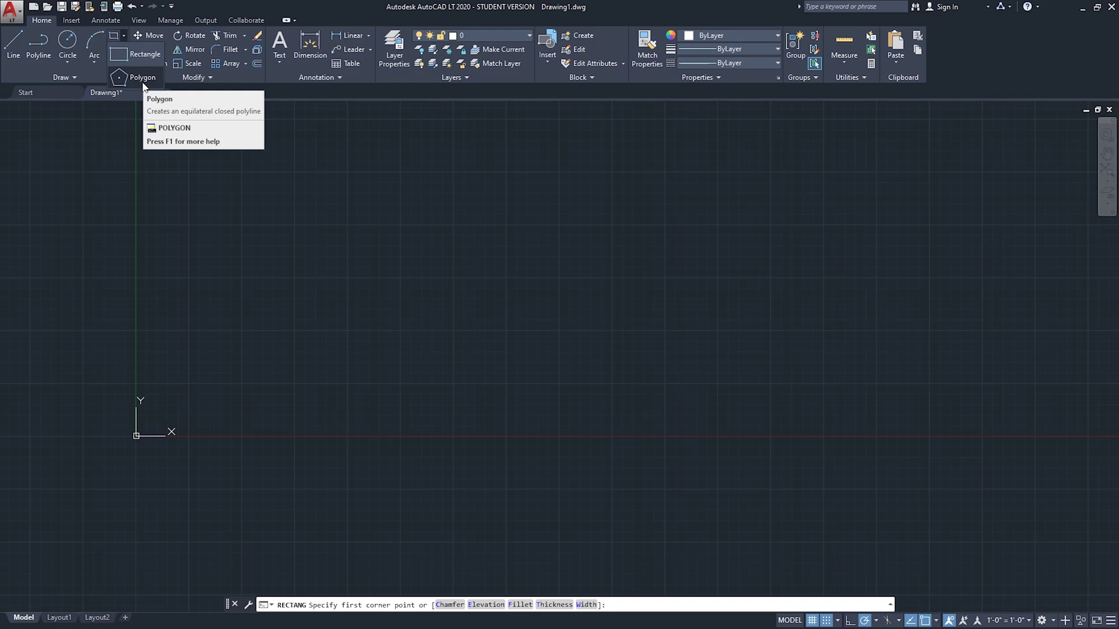
{"action": "left_click", "coordinate": [149, 80]}
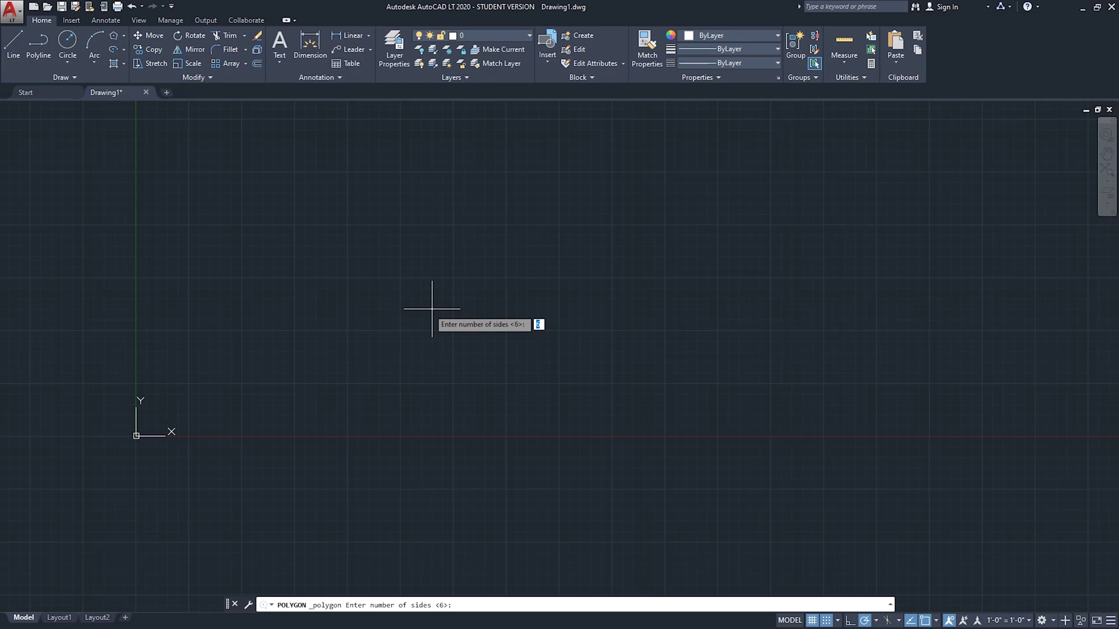
{"action": "type", "text": "3"}
{"action": "key", "text": "Return"}
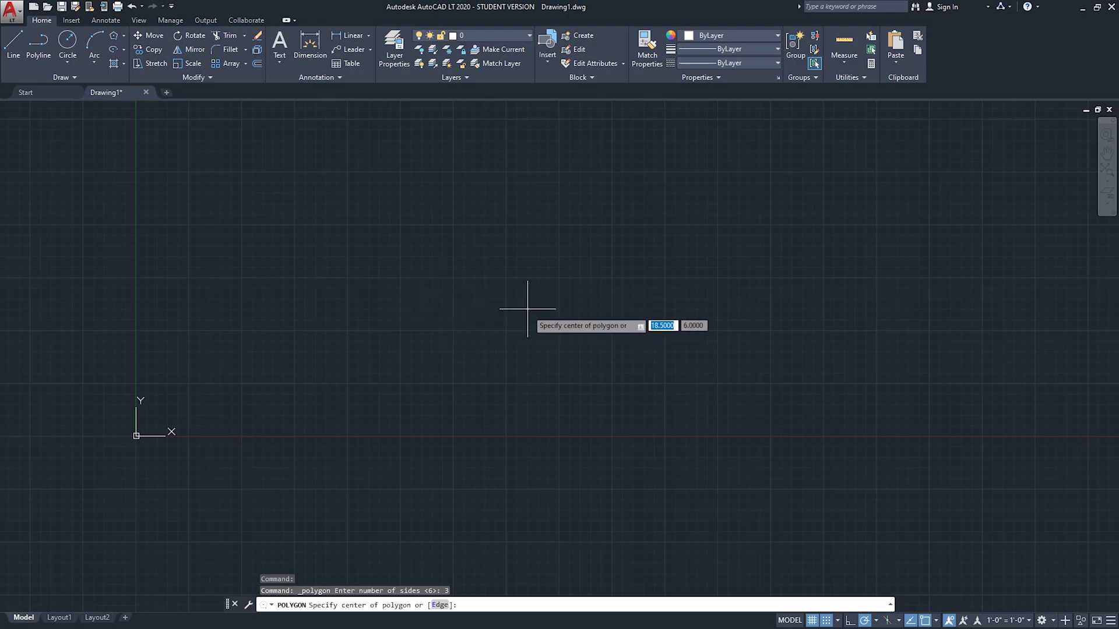
{"action": "left_click", "coordinate": [831, 623]}
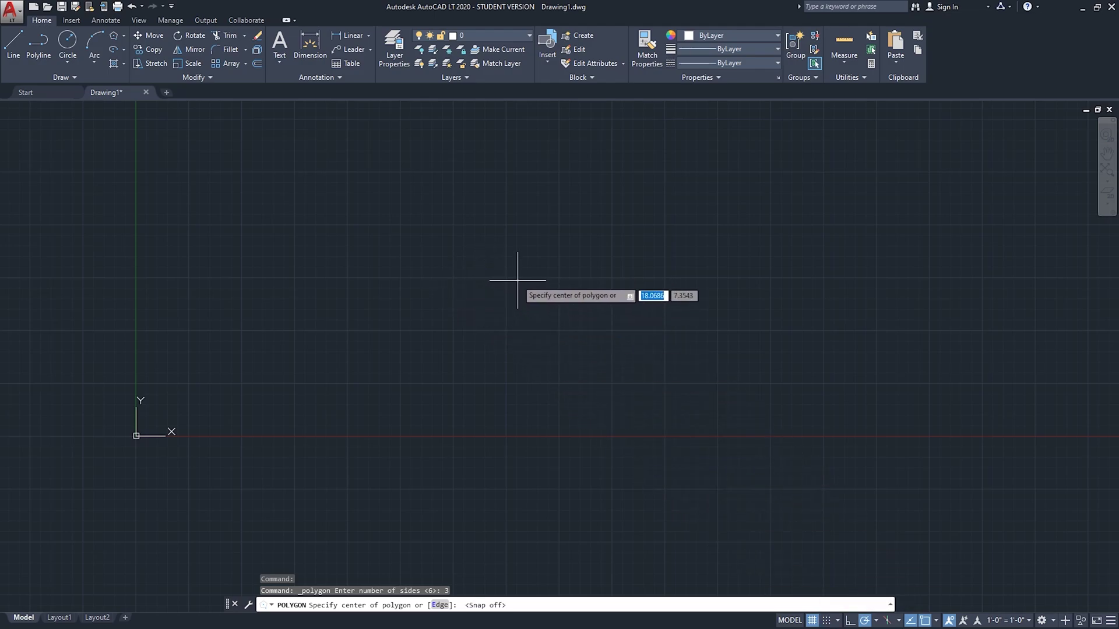
{"action": "left_click", "coordinate": [479, 289]}
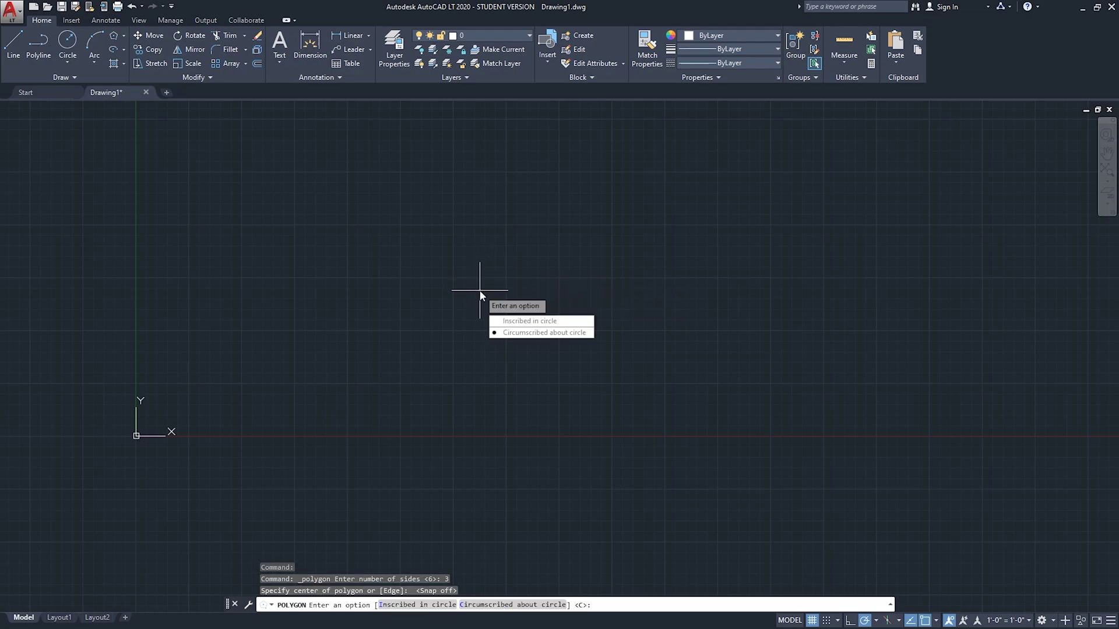
{"action": "left_click", "coordinate": [523, 324]}
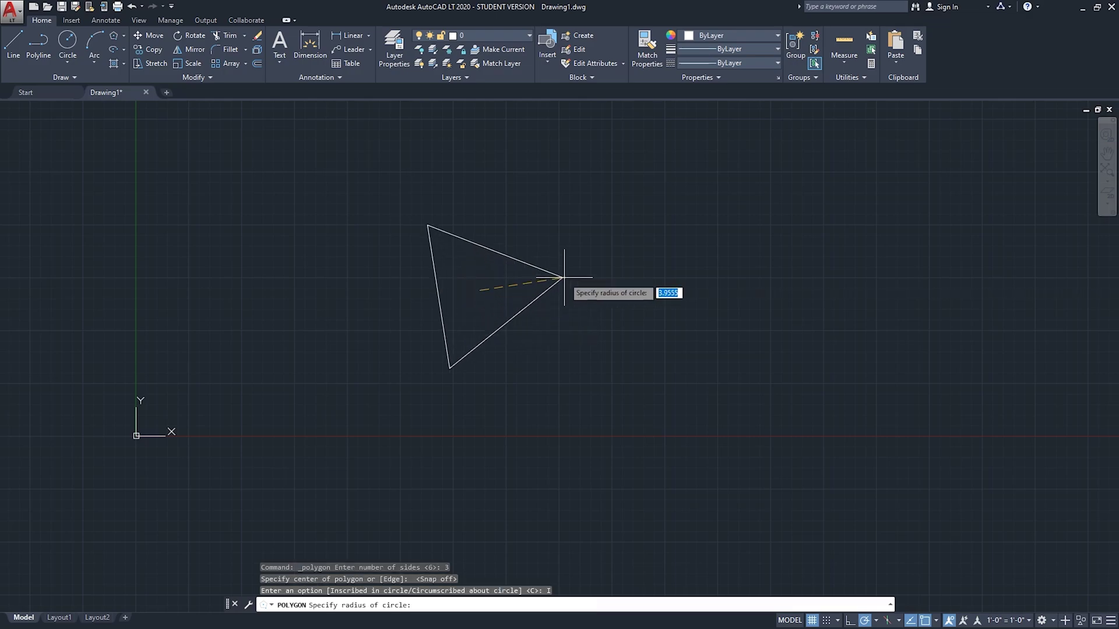
{"action": "left_click", "coordinate": [565, 231]}
{"action": "mouse_move", "coordinate": [565, 232]}
{"action": "middle_mouse_down"}
{"action": "mouse_move", "coordinate": [582, 270]}
{"action": "mouse_move", "coordinate": [445, 292]}
{"action": "middle_mouse_up"}
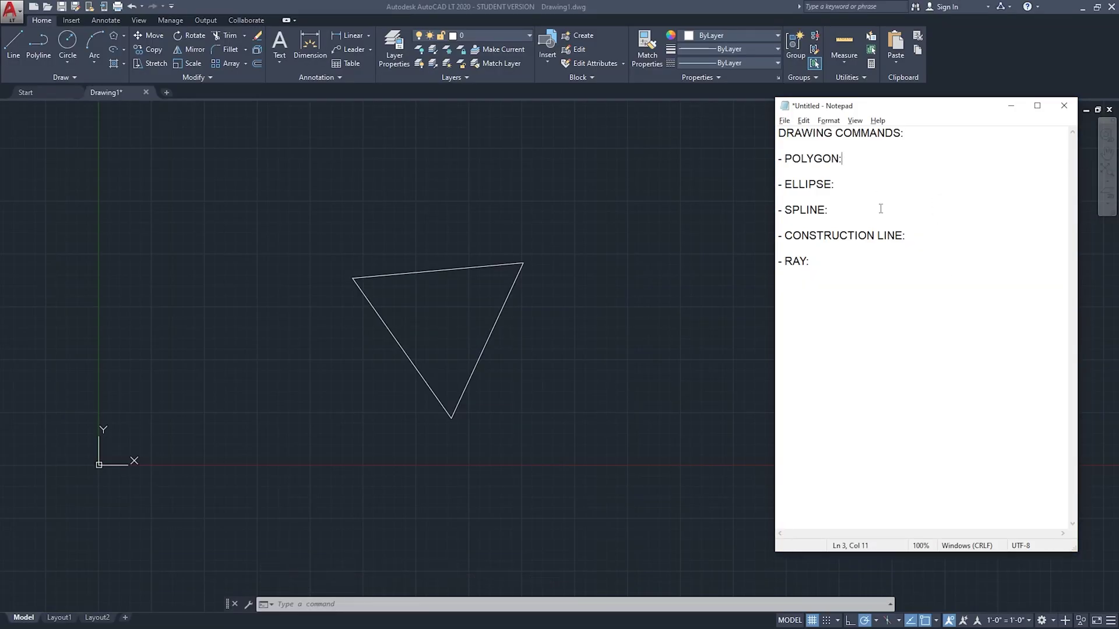
Step: In Notepad, add "(POL)" after POLYGON and list below it "* ENTER SIDES", "* CHOOSE THE CENTER" and "* INSCRIBED / CIRCUMSCRIBED"
{"action": "type", "text": "(POL)"}
{"action": "key", "text": "Return"}
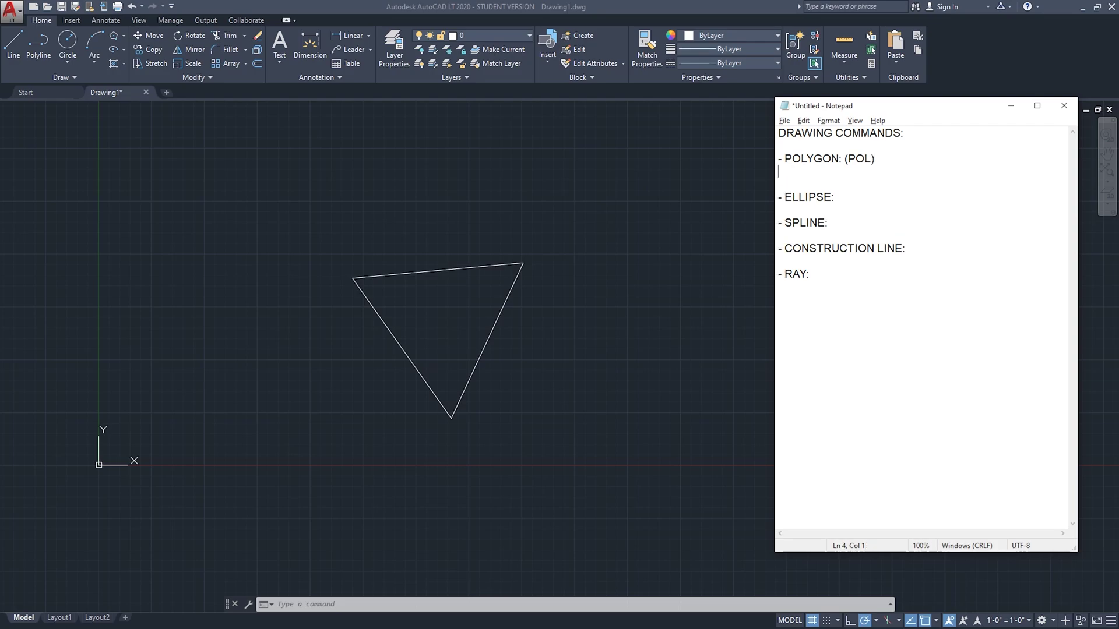
{"action": "type", "text": "* ENTER SIDES"}
{"action": "key", "text": "Return"}
{"action": "type", "text": "* CHOOSE THE CENTER"}
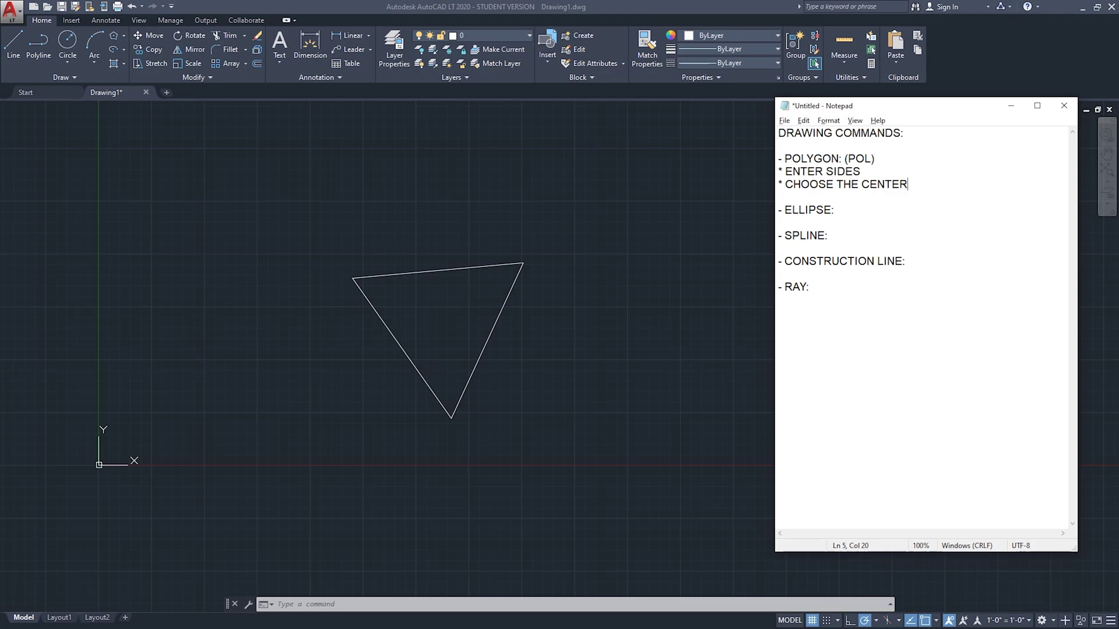
{"action": "key", "text": "Return"}
{"action": "type", "text": "*"}
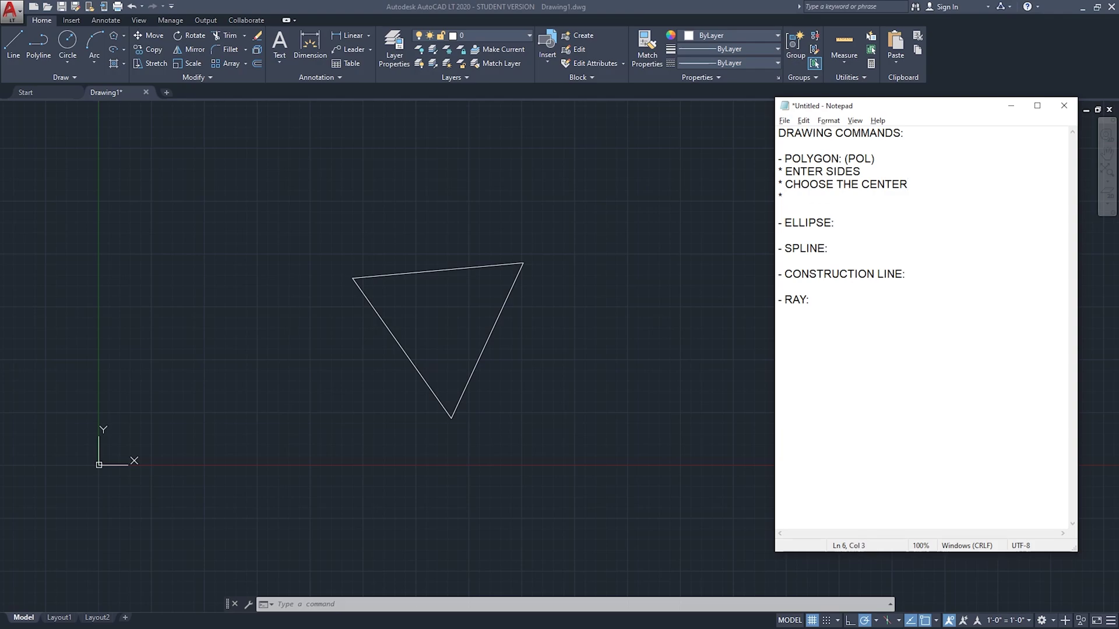
{"action": "type", "text": " INSCRIBED / CIRCUMSCRIBED"}
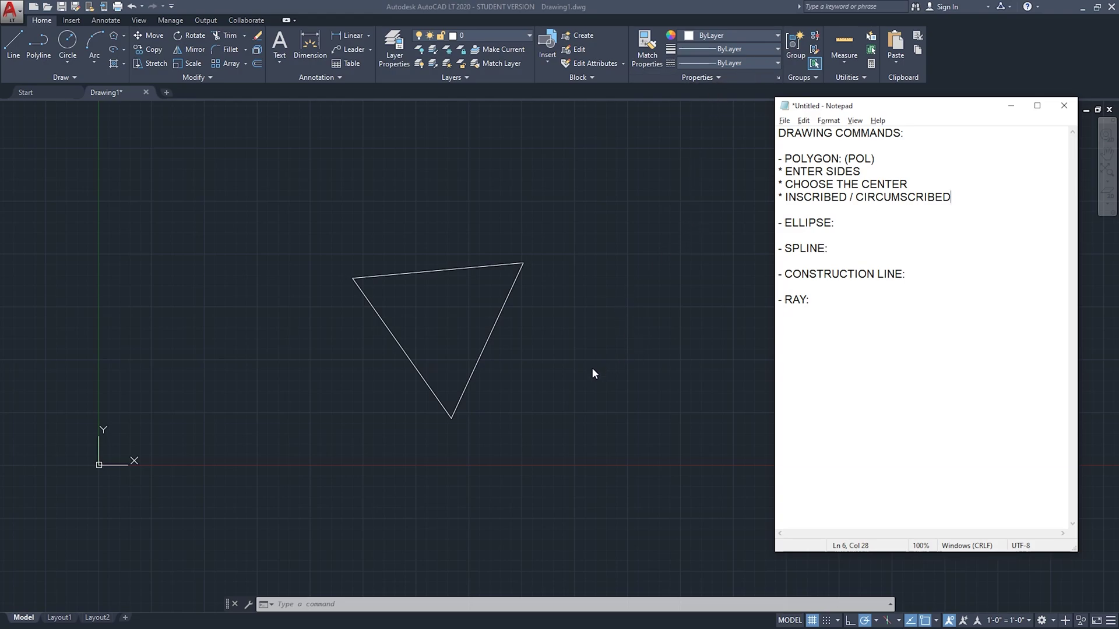
Step: Insert a blank line between the "- POLYGON: (POL)" heading and its list of steps
{"action": "left_click", "coordinate": [922, 315]}
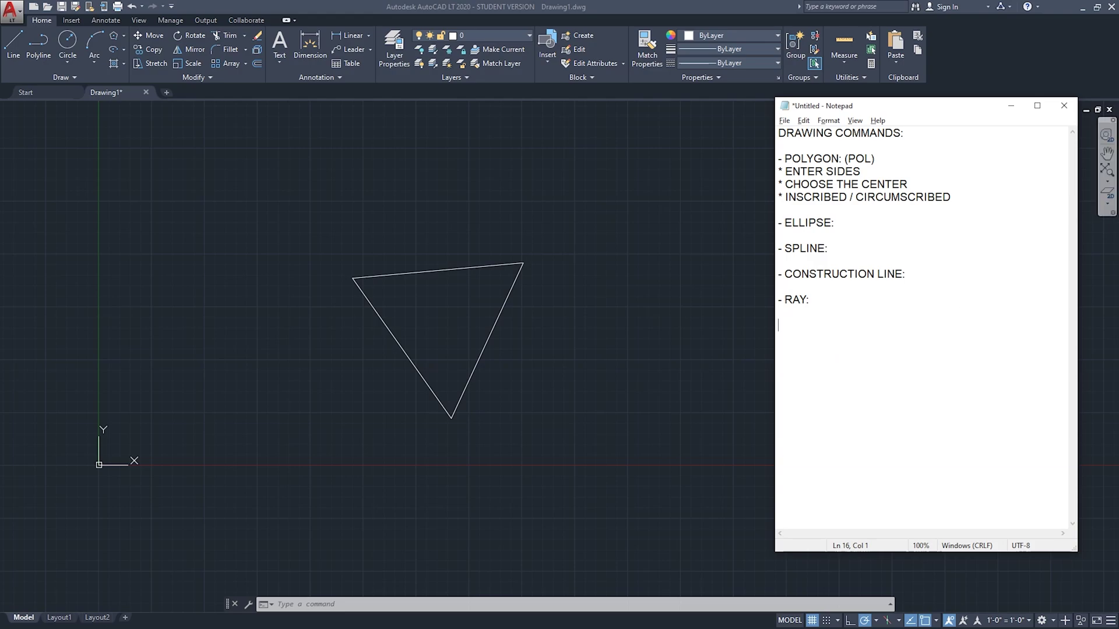
{"action": "left_click", "coordinate": [1005, 204]}
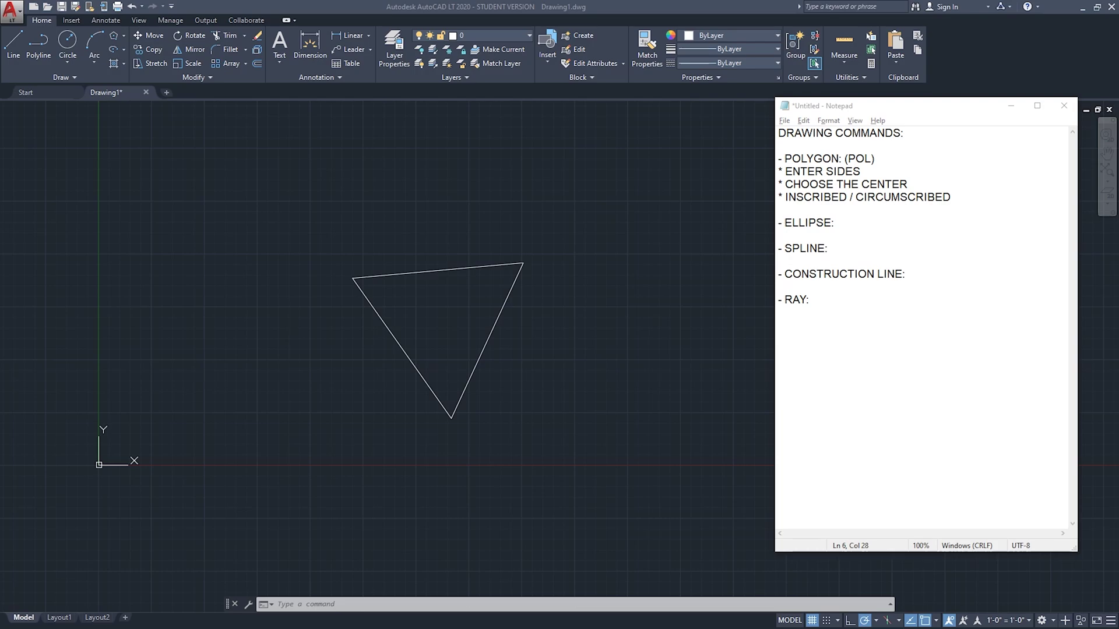
{"action": "left_click", "coordinate": [905, 156]}
{"action": "key", "text": "Return"}
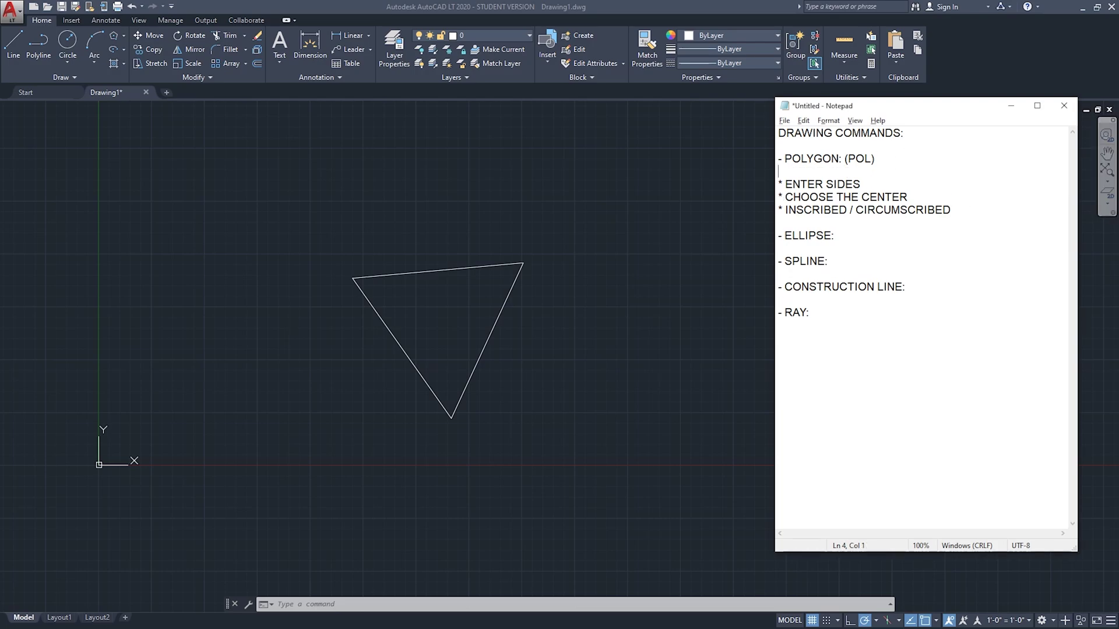
Step: In AutoCAD, draw a five-sided polygon beside the triangle using Circumscribed about circle with a radius of about 3
{"action": "left_click", "coordinate": [574, 285]}
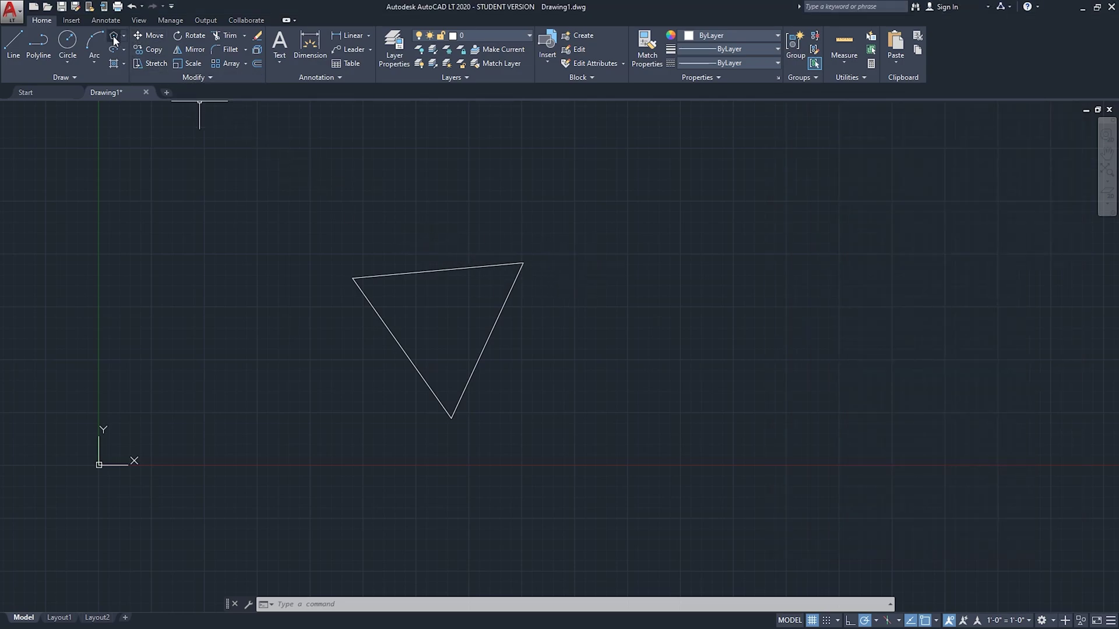
{"action": "type", "text": "PO"}
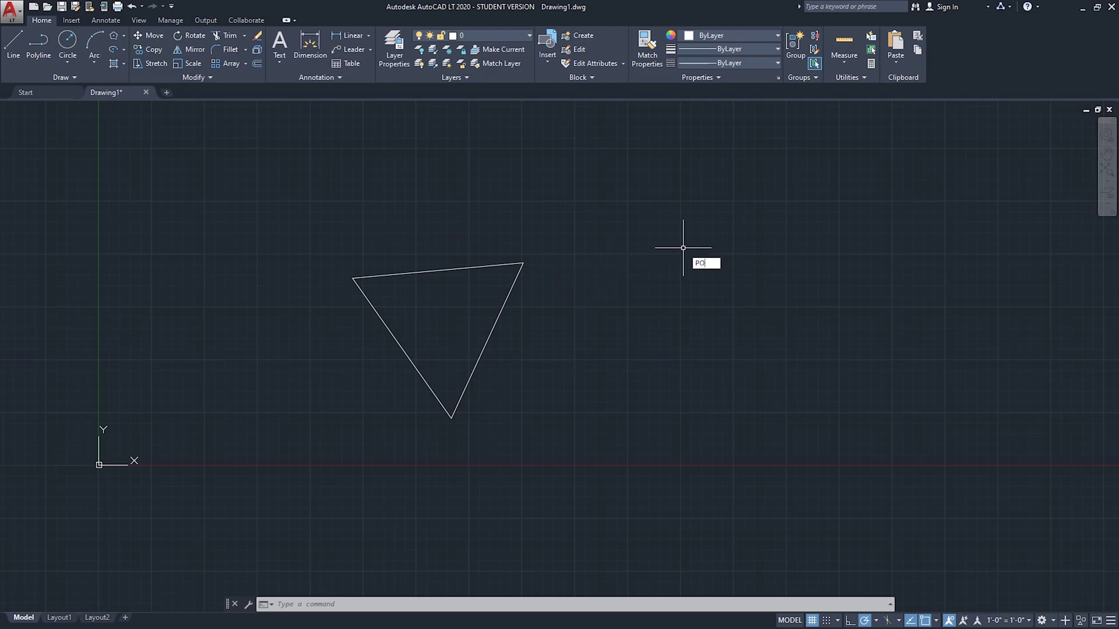
{"action": "type", "text": "L"}
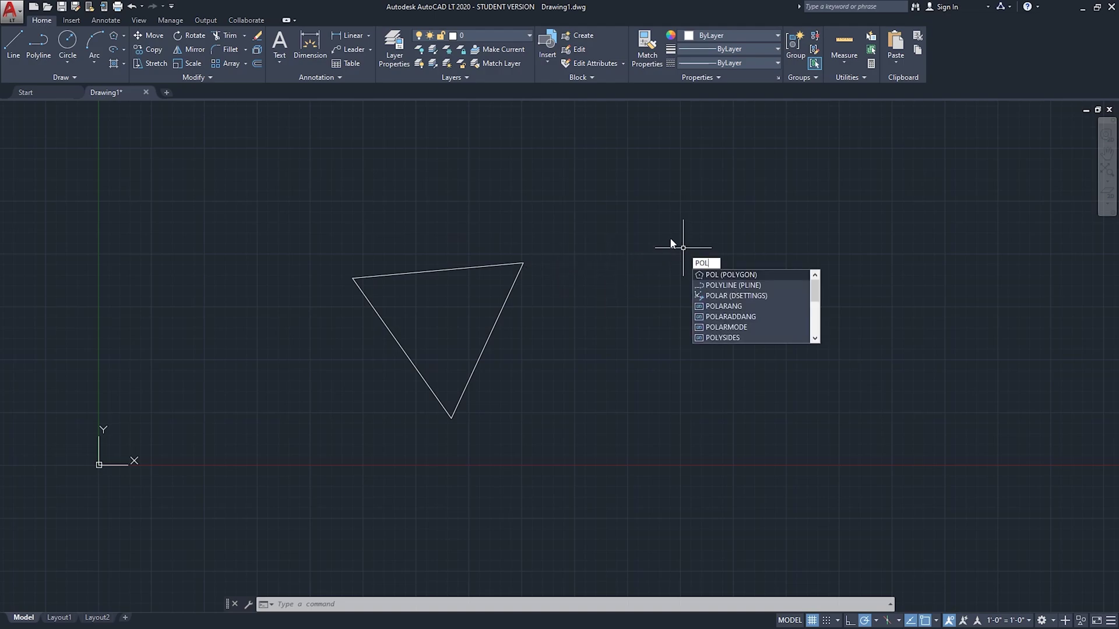
{"action": "key", "text": "Return"}
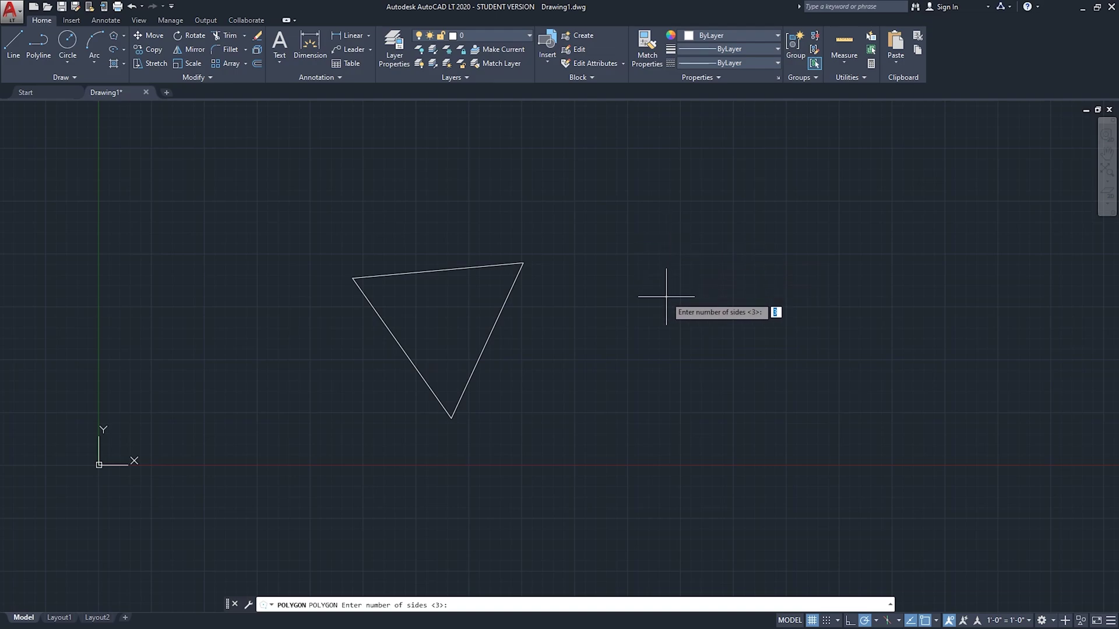
{"action": "type", "text": "5"}
{"action": "key", "text": "Return"}
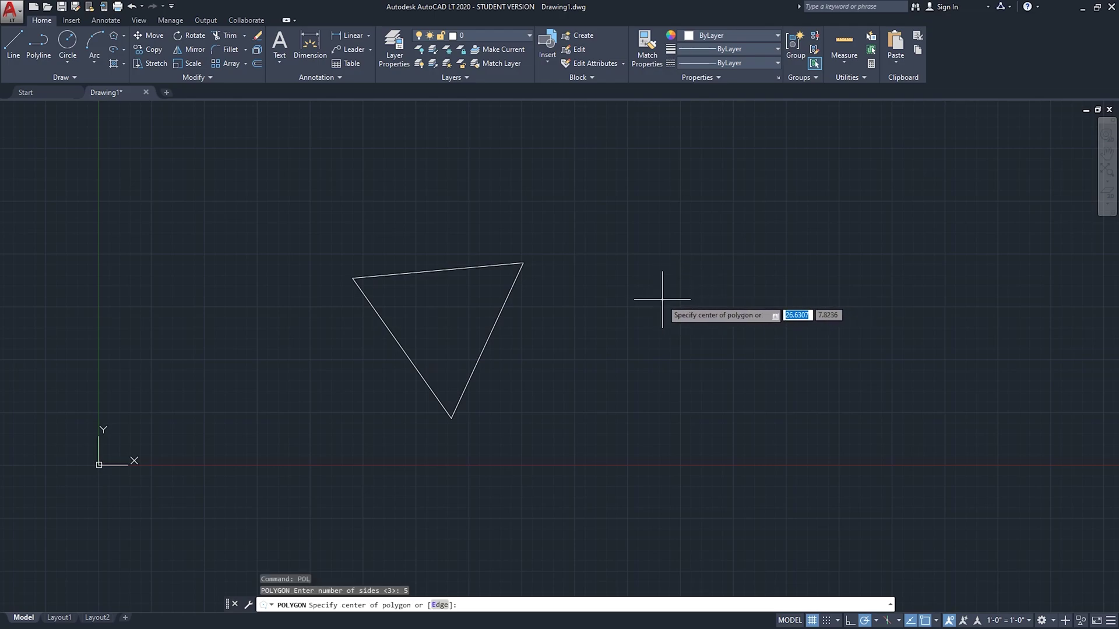
{"action": "left_click", "coordinate": [661, 300]}
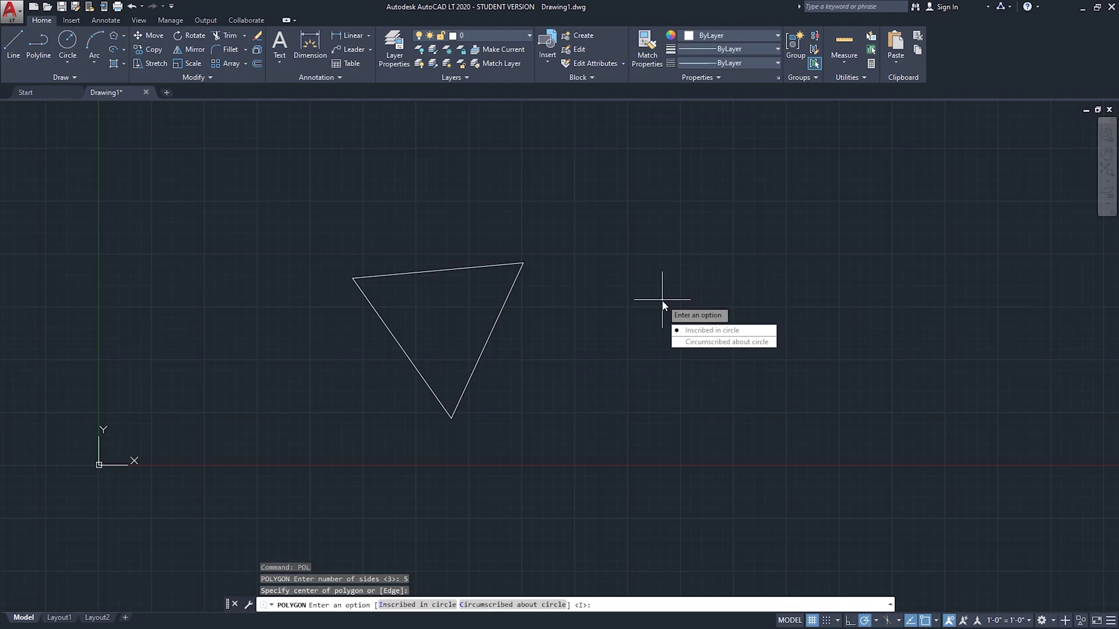
{"action": "left_click", "coordinate": [720, 343]}
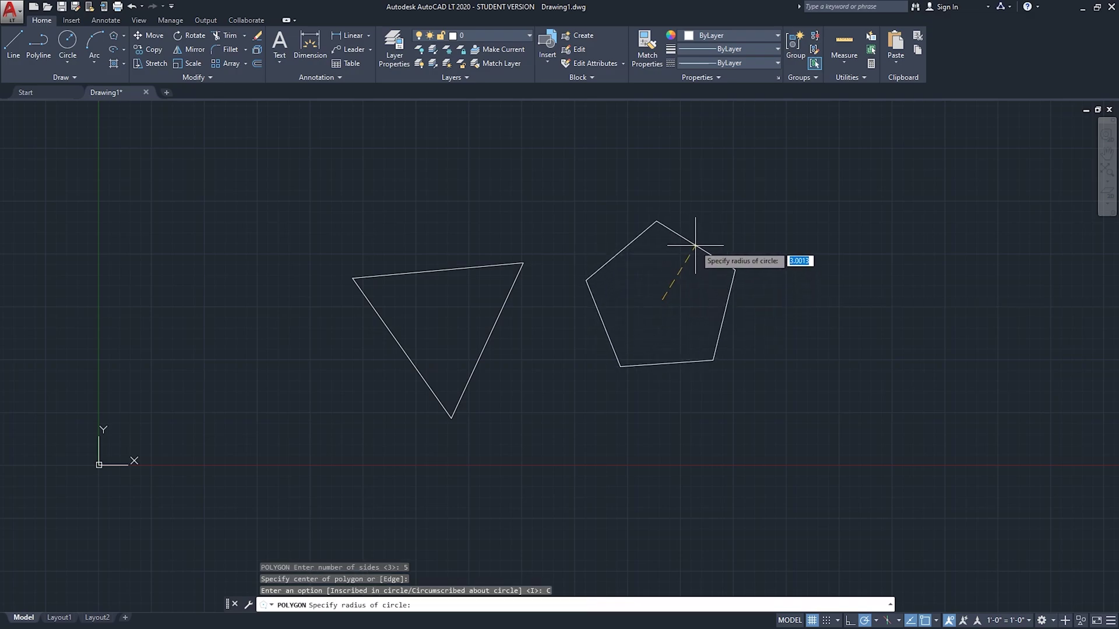
{"action": "left_click", "coordinate": [693, 249]}
Step: Examine the two example hexagons and how each one relates to its dashed red circle
{"action": "middle_click_drag", "start_coordinate": [407, 195], "coordinate": [413, 382]}
{"action": "scroll", "coordinate": [418, 326], "scroll_direction": "down", "scroll_amount": 3}
{"action": "middle_click_drag", "start_coordinate": [430, 229], "coordinate": [412, 223]}
{"action": "scroll", "coordinate": [411, 222], "scroll_direction": "up", "scroll_amount": 3}
{"action": "middle_click_drag", "start_coordinate": [479, 220], "coordinate": [549, 235]}
{"action": "scroll", "coordinate": [532, 305], "scroll_direction": "up", "scroll_amount": 4}
{"action": "scroll", "coordinate": [347, 265], "scroll_direction": "down", "scroll_amount": 2}
{"action": "scroll", "coordinate": [259, 305], "scroll_direction": "down", "scroll_amount": 2}
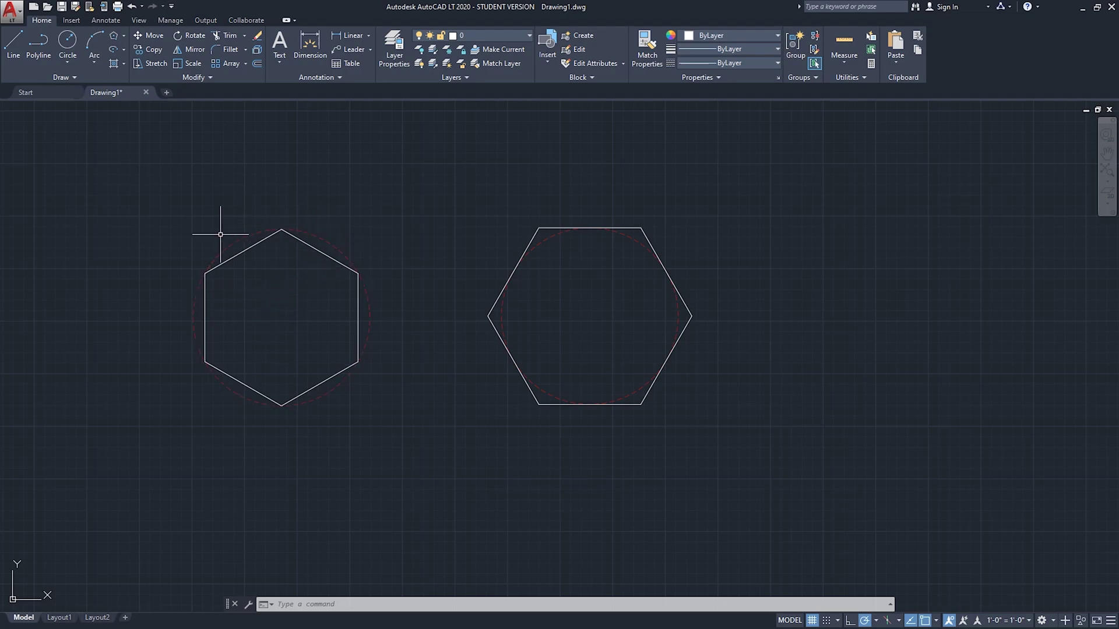
{"action": "scroll", "coordinate": [320, 315], "scroll_direction": "up", "scroll_amount": 2}
{"action": "middle_click_drag", "start_coordinate": [320, 315], "coordinate": [337, 270]}
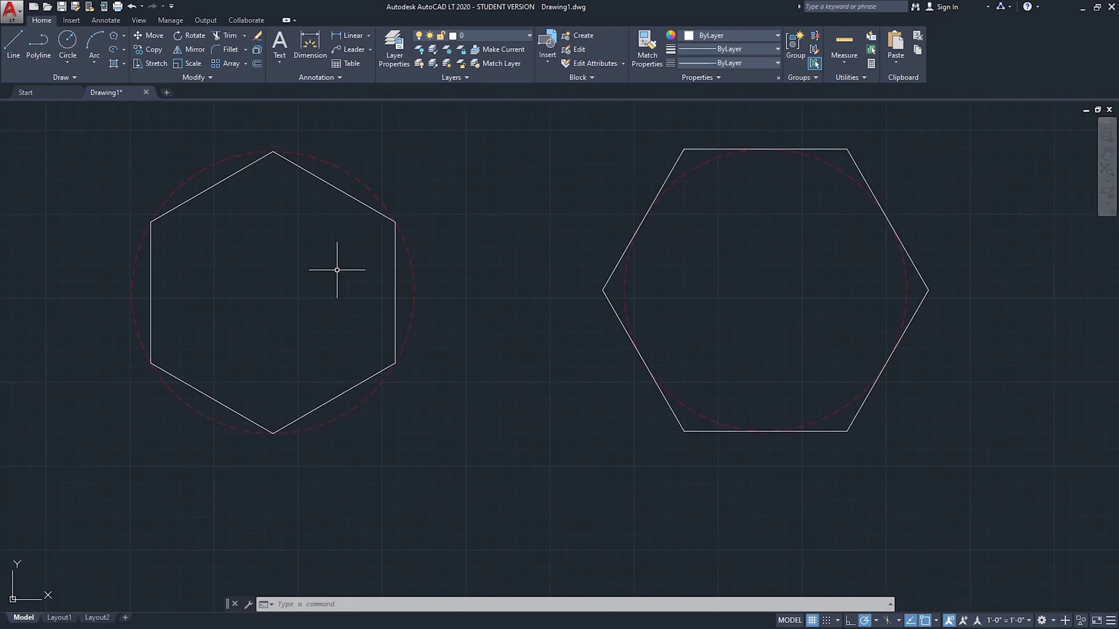
{"action": "scroll", "coordinate": [262, 235], "scroll_direction": "down", "scroll_amount": 2}
Step: Copy both dashed red circles of the hexagon examples straight down by about 10.8 units
{"action": "left_click", "coordinate": [324, 156]}
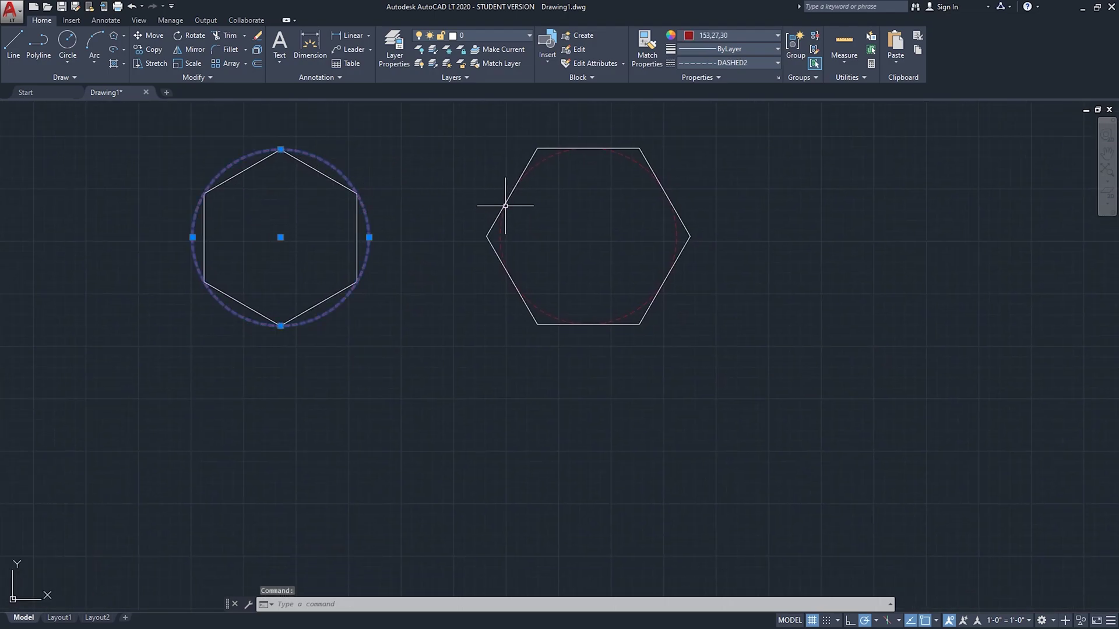
{"action": "left_click", "coordinate": [541, 158]}
{"action": "type", "text": "c"}
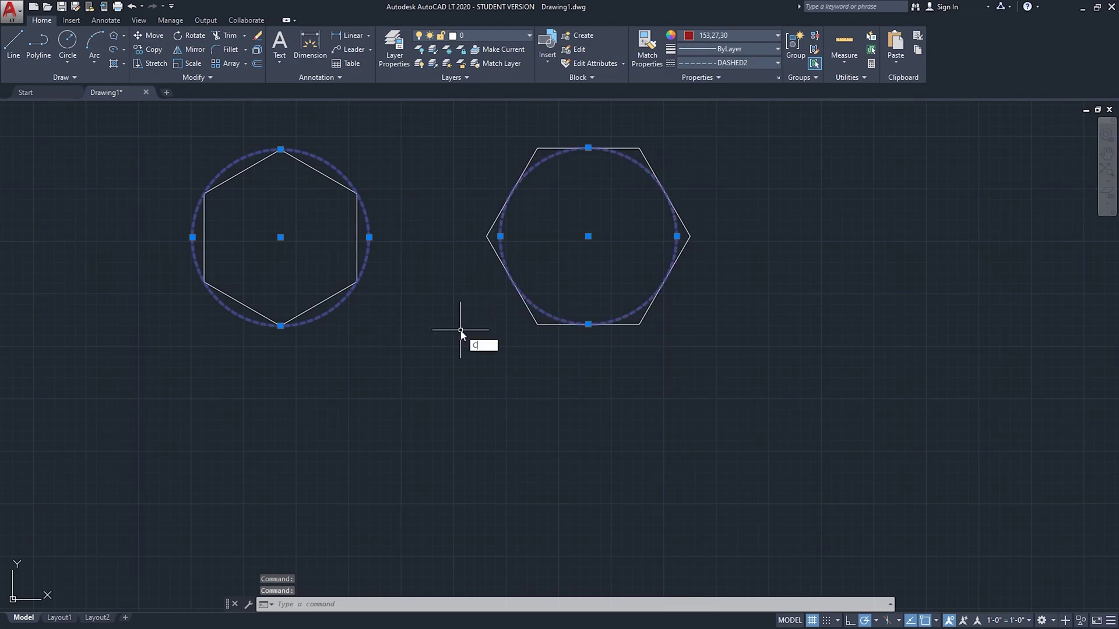
{"action": "key", "text": "Return"}
{"action": "left_click", "coordinate": [418, 292]}
{"action": "middle_click_drag", "start_coordinate": [412, 474], "coordinate": [412, 429]}
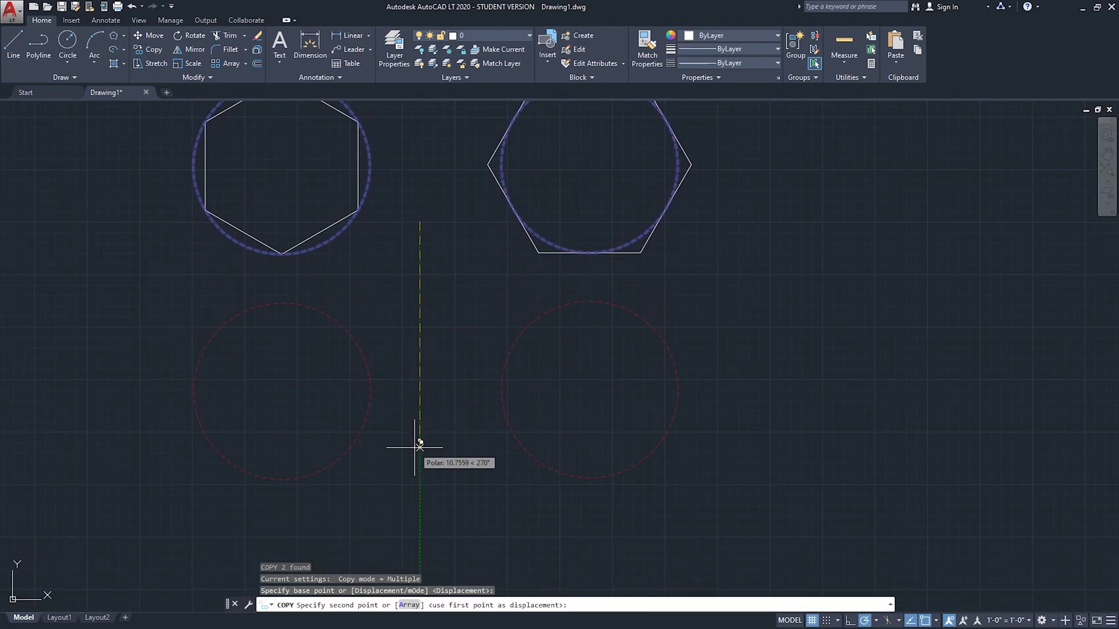
{"action": "left_click", "coordinate": [419, 446]}
{"action": "key", "text": "Return"}
{"action": "middle_click_drag", "start_coordinate": [402, 358], "coordinate": [399, 320]}
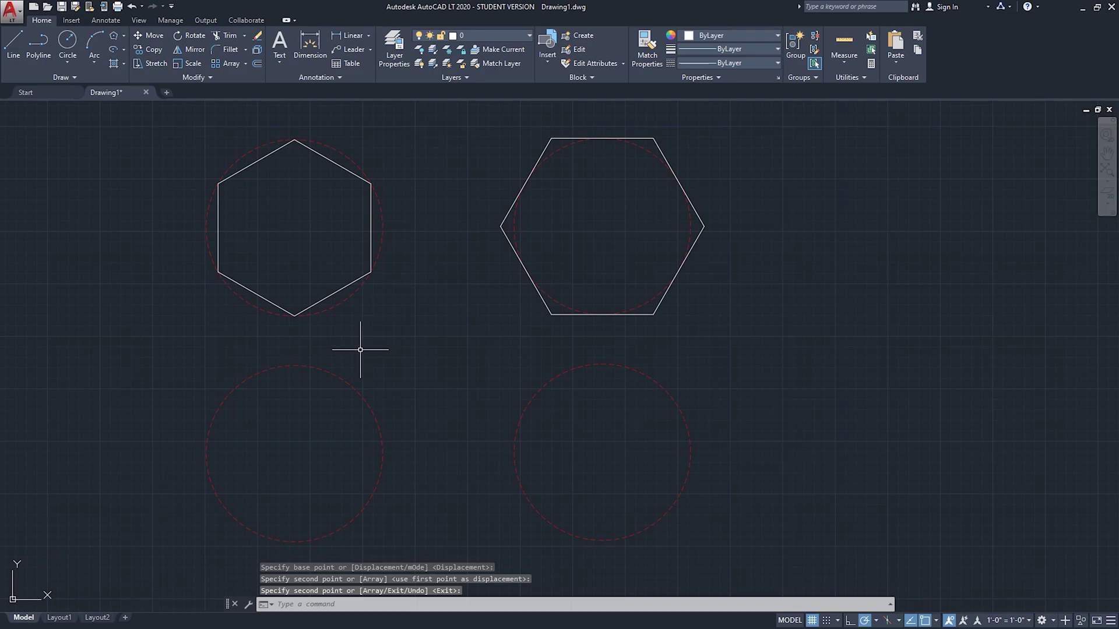
Step: Draw a five-sided polygon inscribed in the copied circle below the inscribed hexagon, from its centre to its top point, radius about 4.2
{"action": "type", "text": "po"}
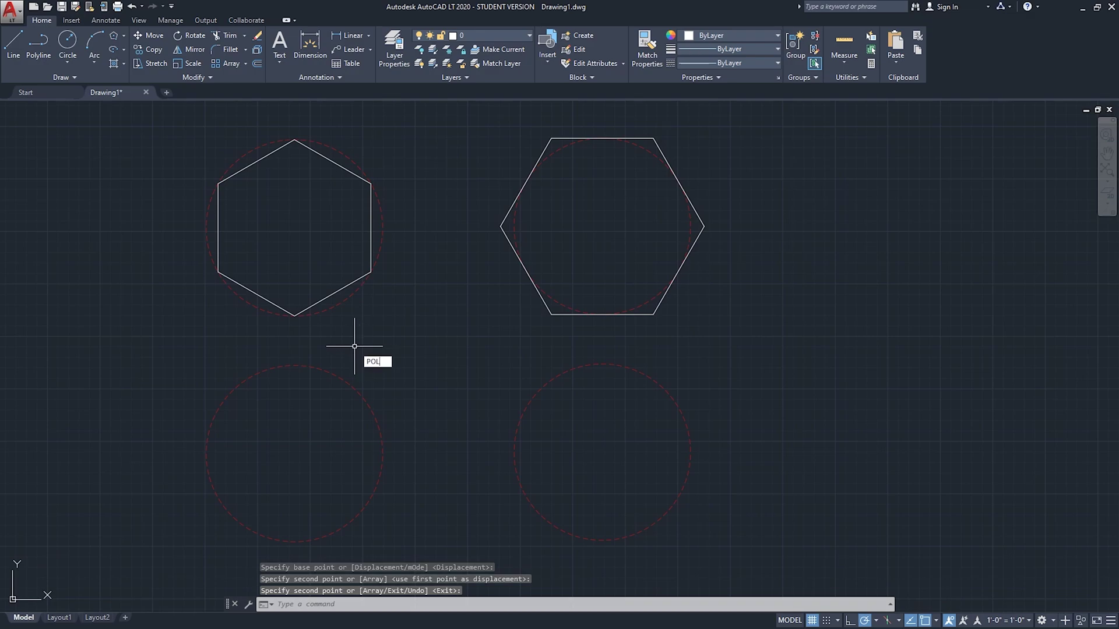
{"action": "key", "text": "Escape"}
{"action": "type", "text": "polygon"}
{"action": "key", "text": "Return"}
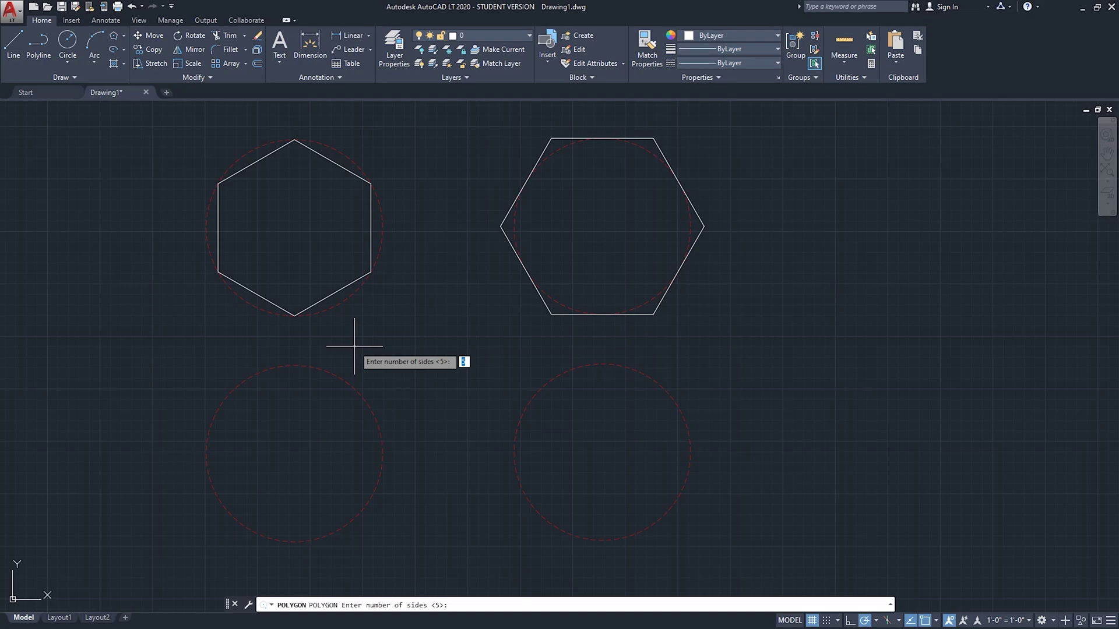
{"action": "key", "text": "Return"}
{"action": "middle_click_drag", "start_coordinate": [361, 346], "coordinate": [340, 307]}
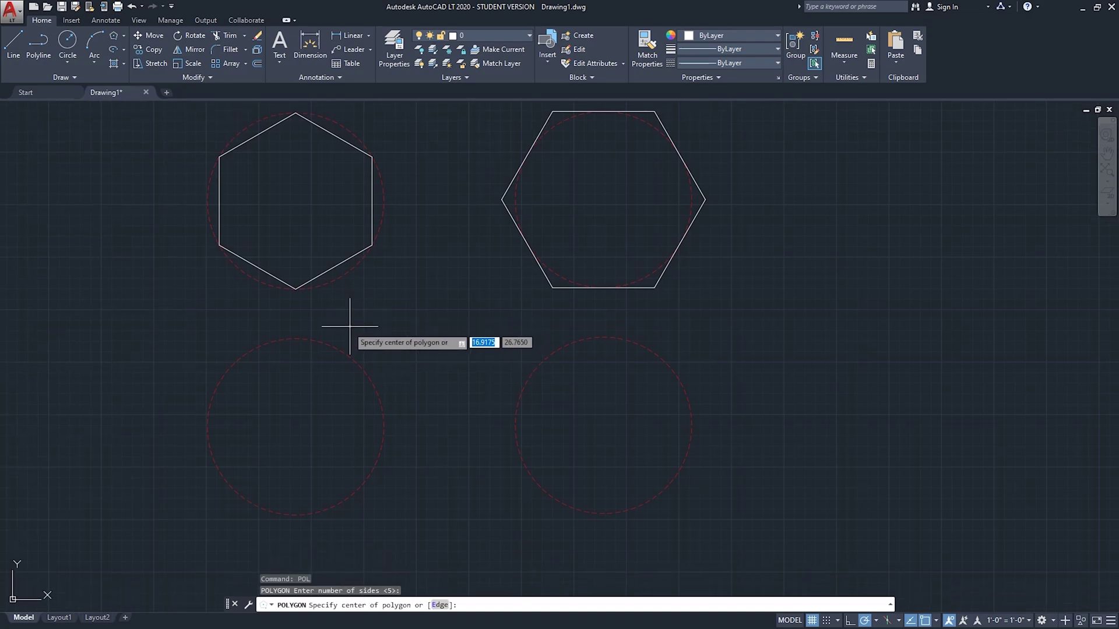
{"action": "left_click", "coordinate": [294, 426]}
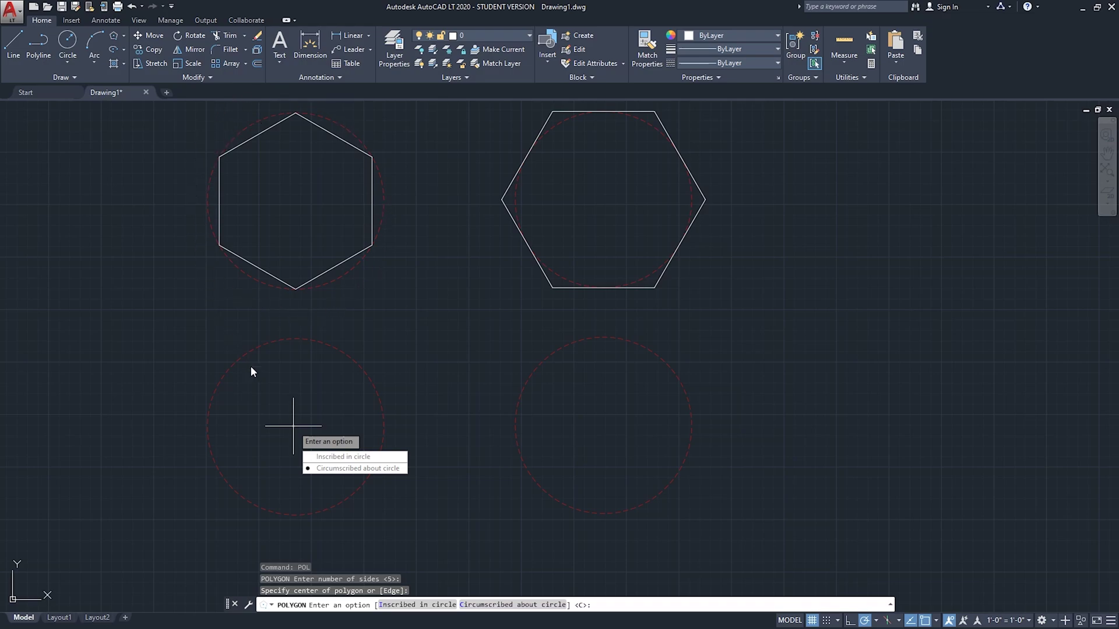
{"action": "left_click", "coordinate": [355, 458]}
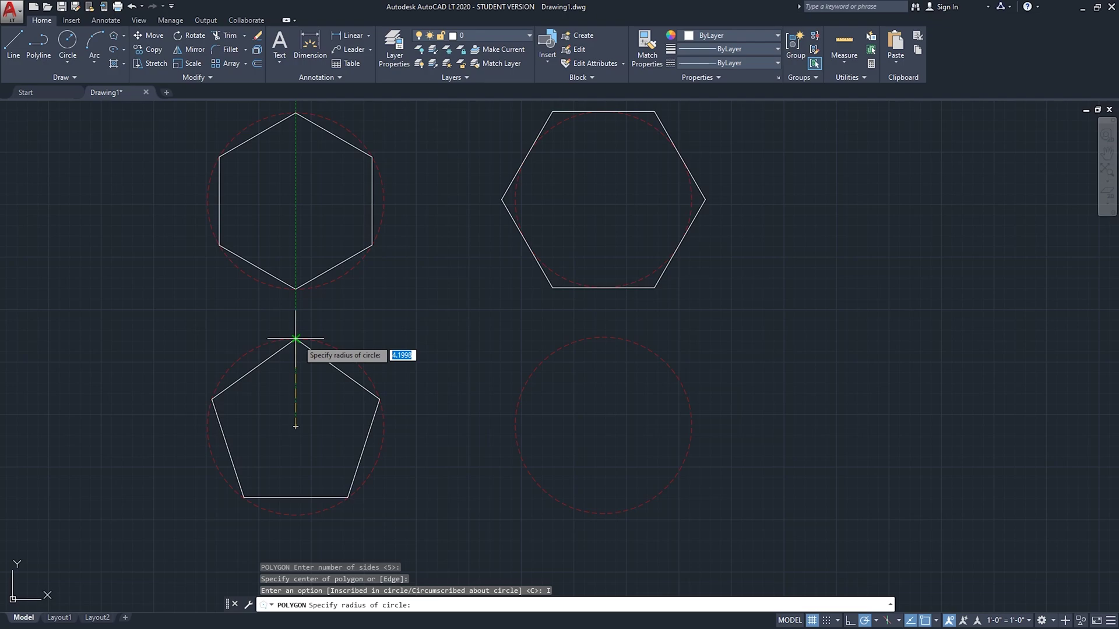
{"action": "left_click", "coordinate": [295, 338]}
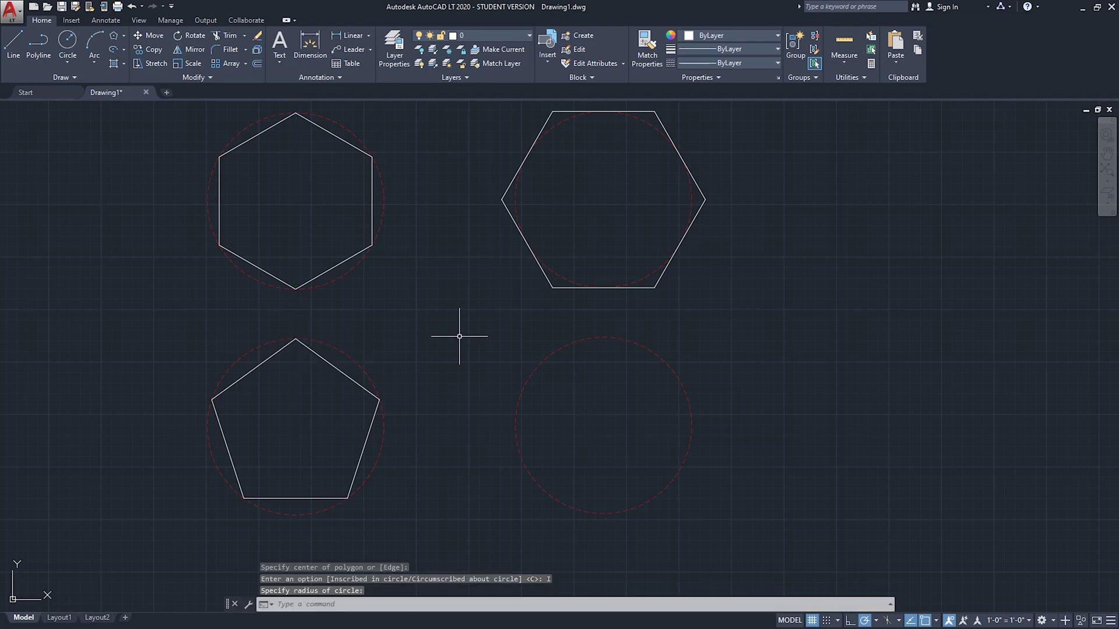
Step: Draw a five-sided polygon circumscribed about the copied circle below the circumscribed hexagon, from its centre to its top point, radius about 4.2
{"action": "type", "text": "POL"}
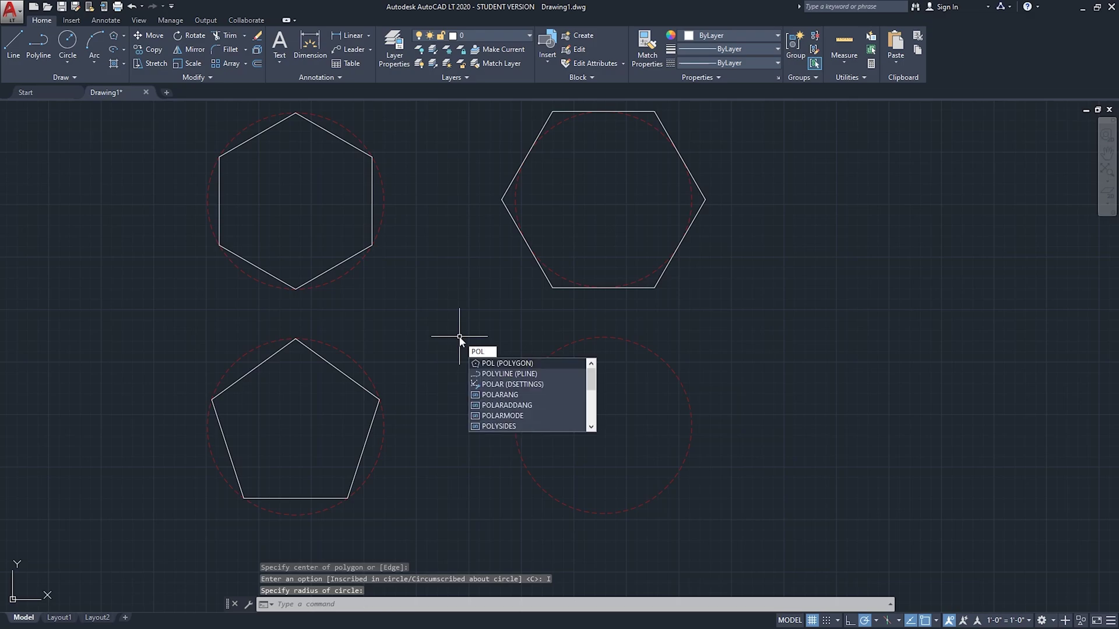
{"action": "key", "text": "Return"}
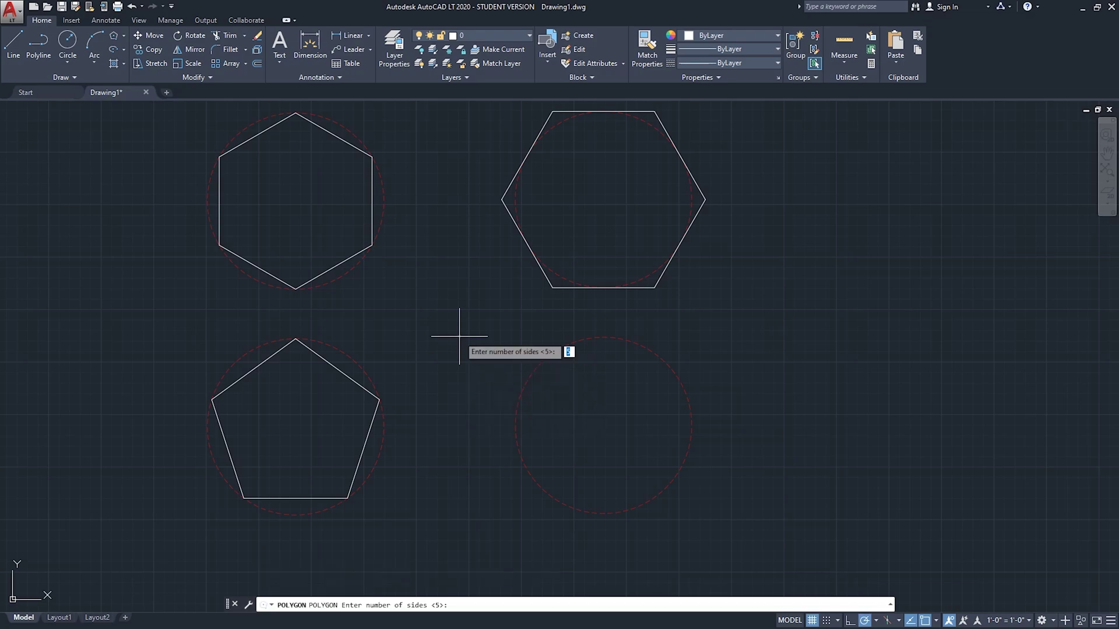
{"action": "key", "text": "Return"}
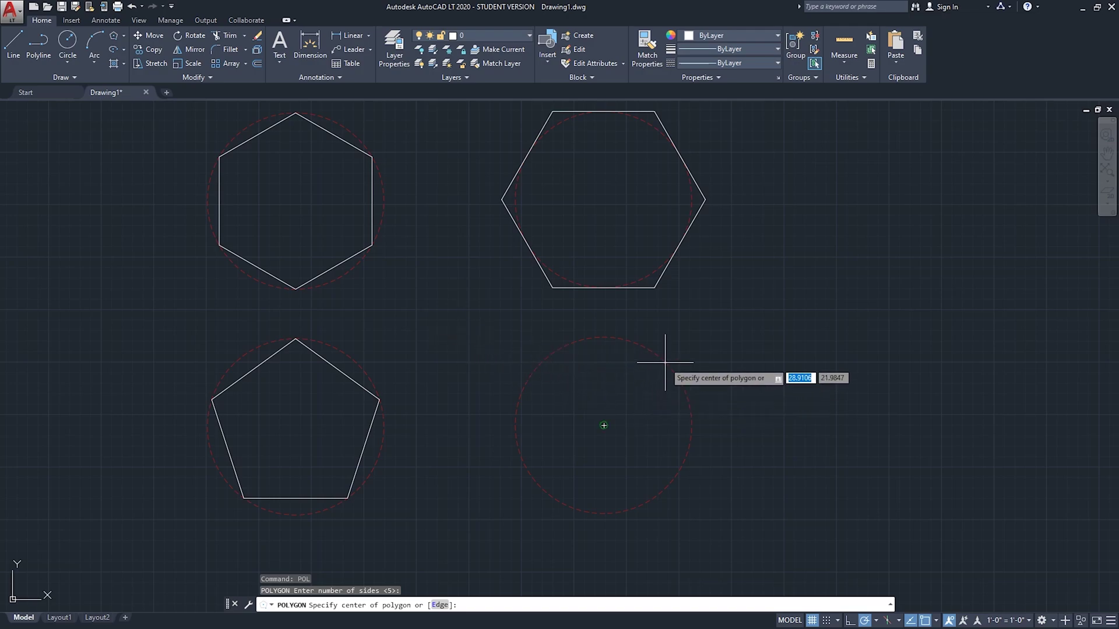
{"action": "left_click", "coordinate": [603, 425]}
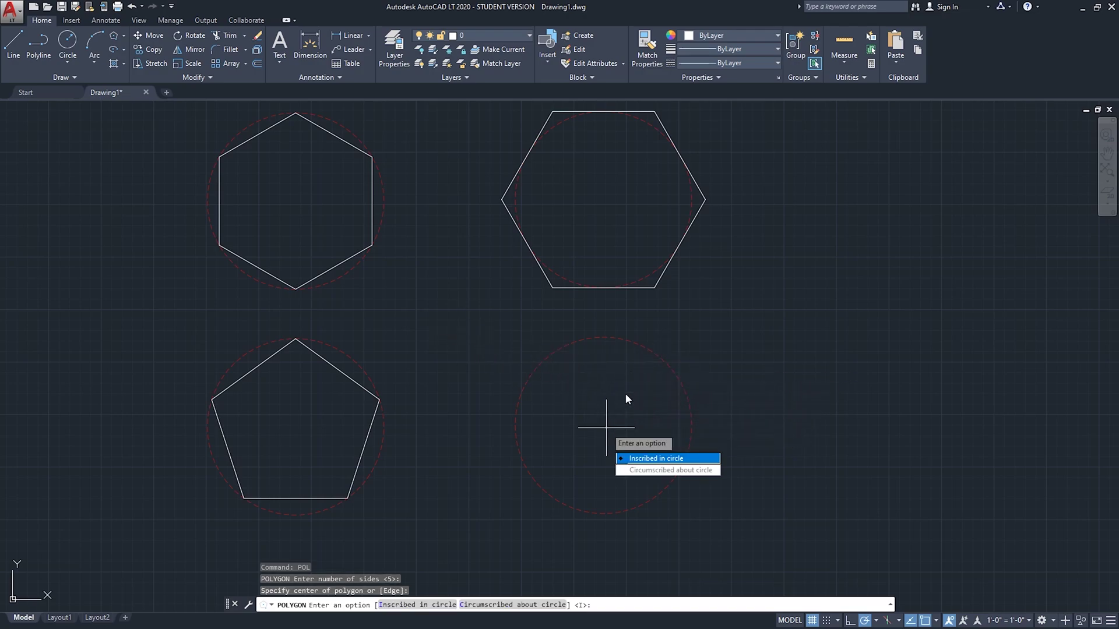
{"action": "left_click", "coordinate": [687, 477]}
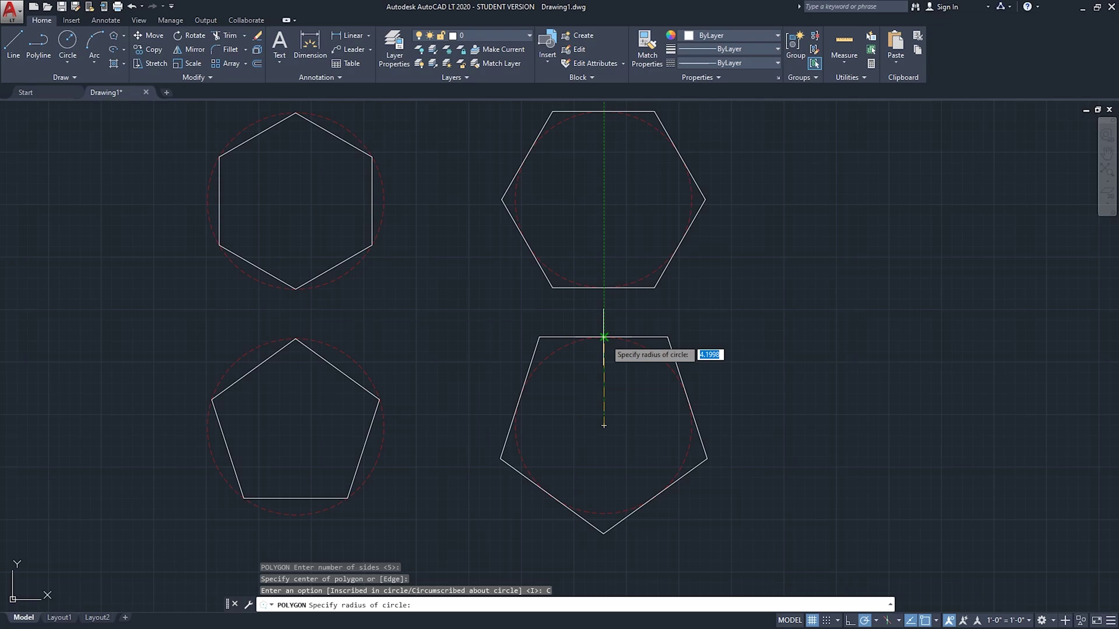
{"action": "left_click", "coordinate": [604, 337]}
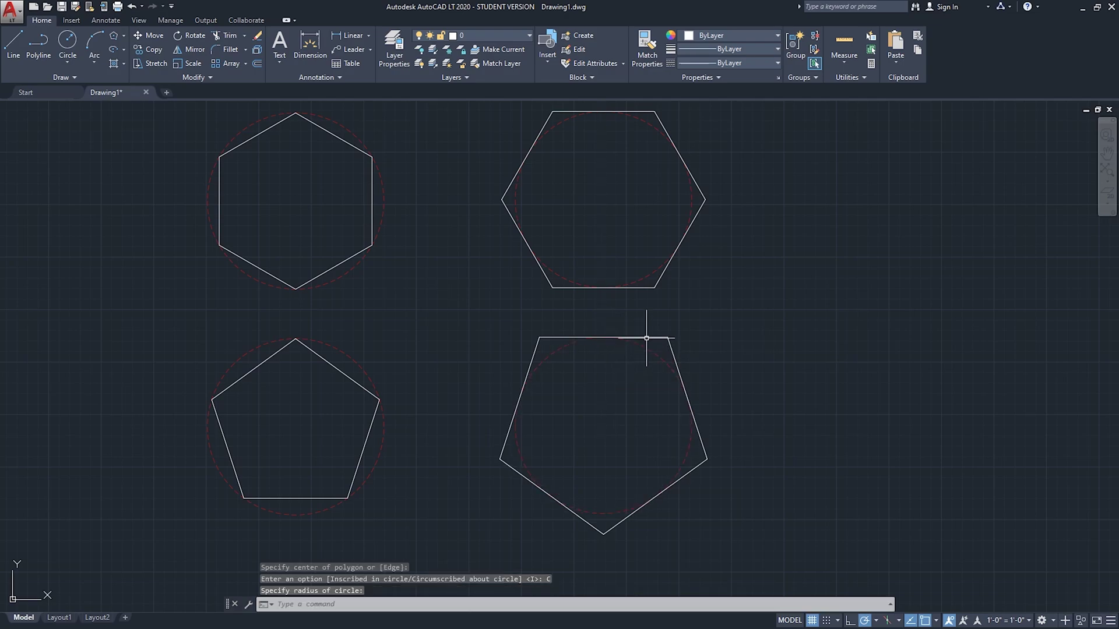
Step: Highlight both pentagons and compare how each one meets its dashed red circle
{"action": "left_click", "coordinate": [643, 335]}
{"action": "mouse_move", "coordinate": [604, 338]}
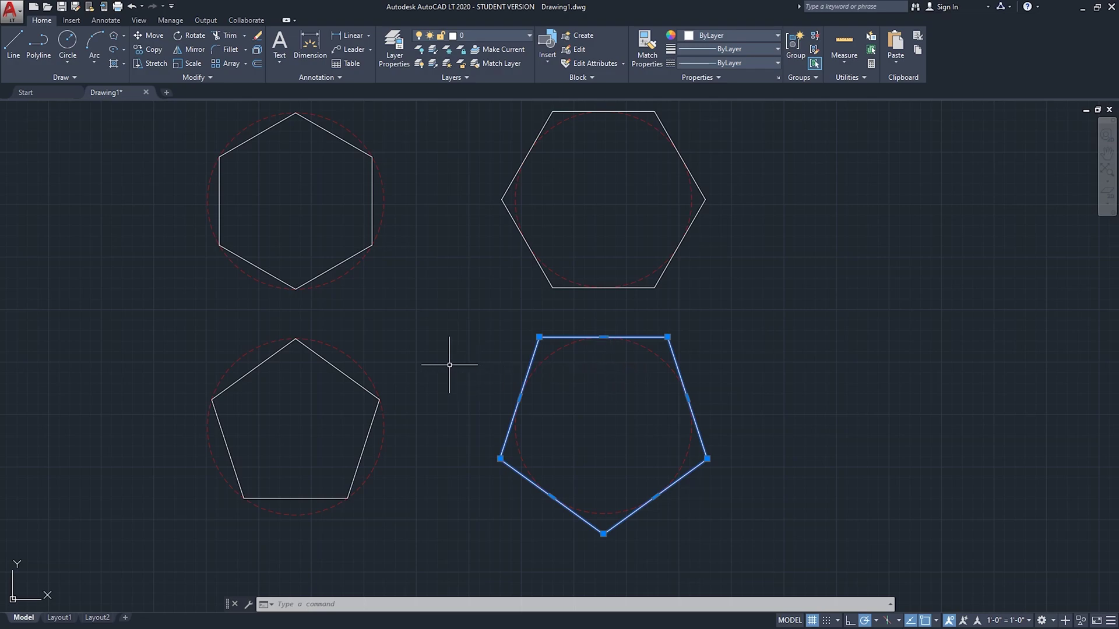
{"action": "left_click", "coordinate": [321, 366]}
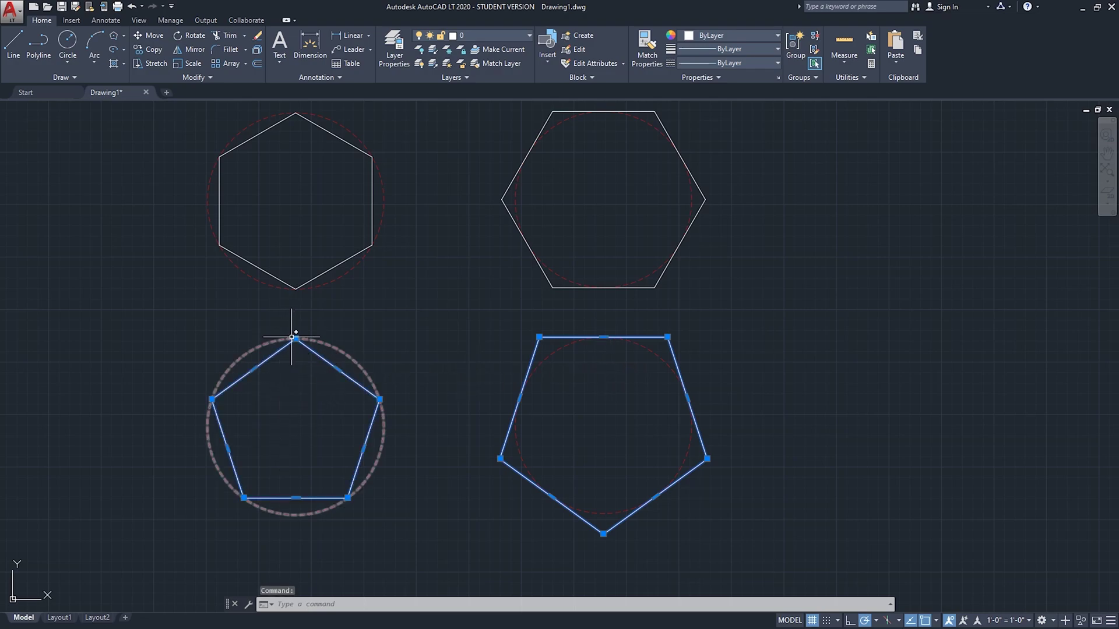
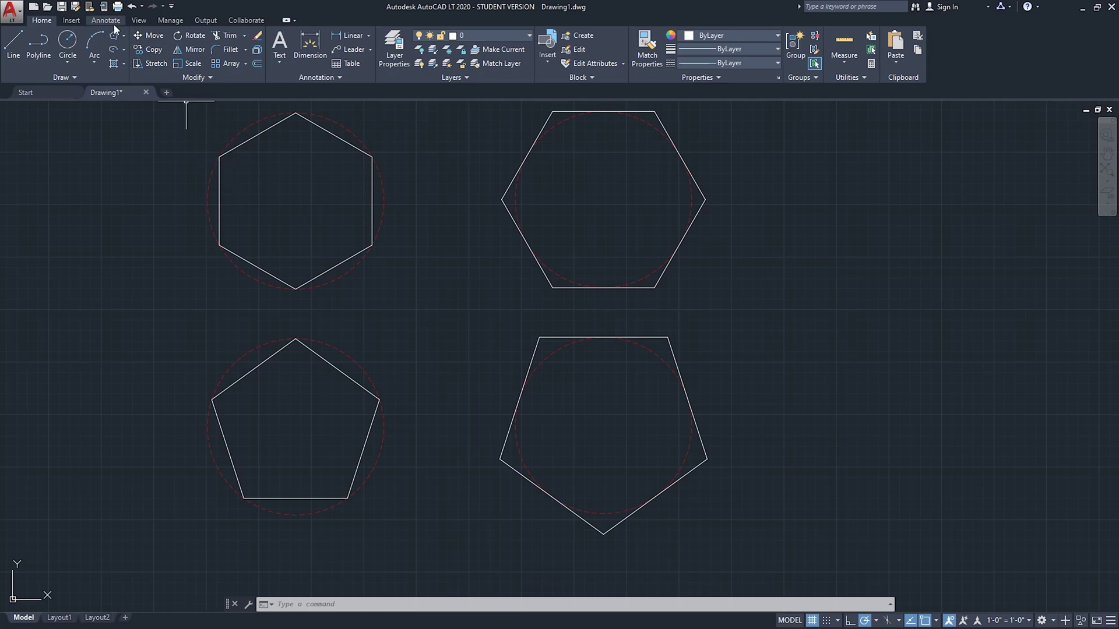
Step: Draw a 16-sided polygon, Inscribed in circle, in the empty space beside the circumscribed hexagon and pentagon
{"action": "left_click", "coordinate": [114, 38]}
{"action": "middle_click_drag", "start_coordinate": [719, 250], "coordinate": [669, 270]}
{"action": "middle_click_drag", "start_coordinate": [669, 317], "coordinate": [596, 332]}
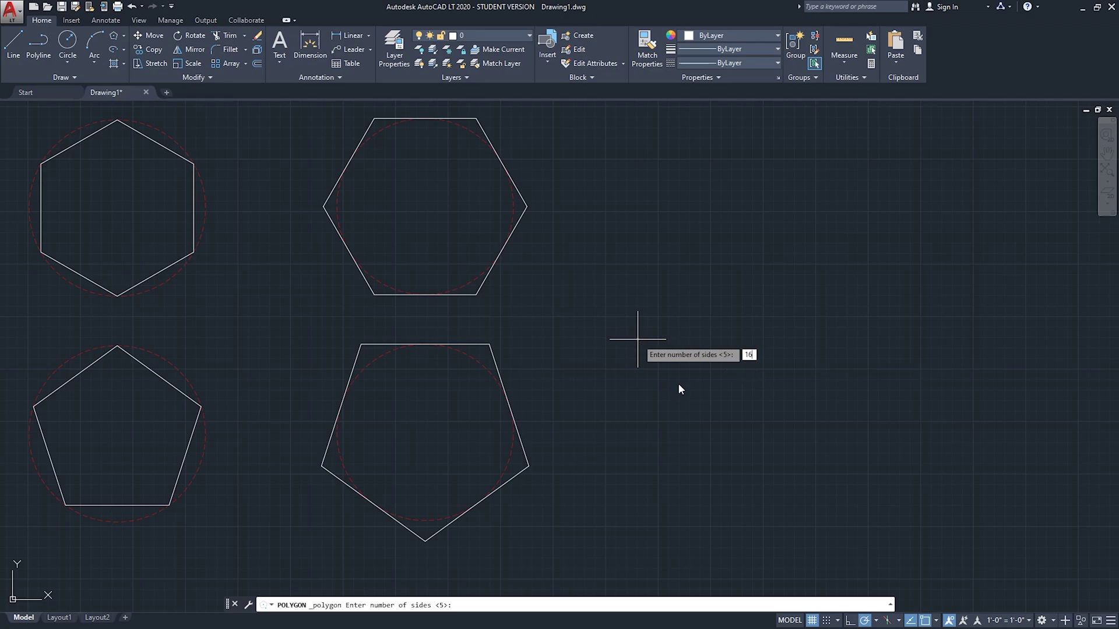
{"action": "key", "text": "Return"}
{"action": "left_click", "coordinate": [701, 329]}
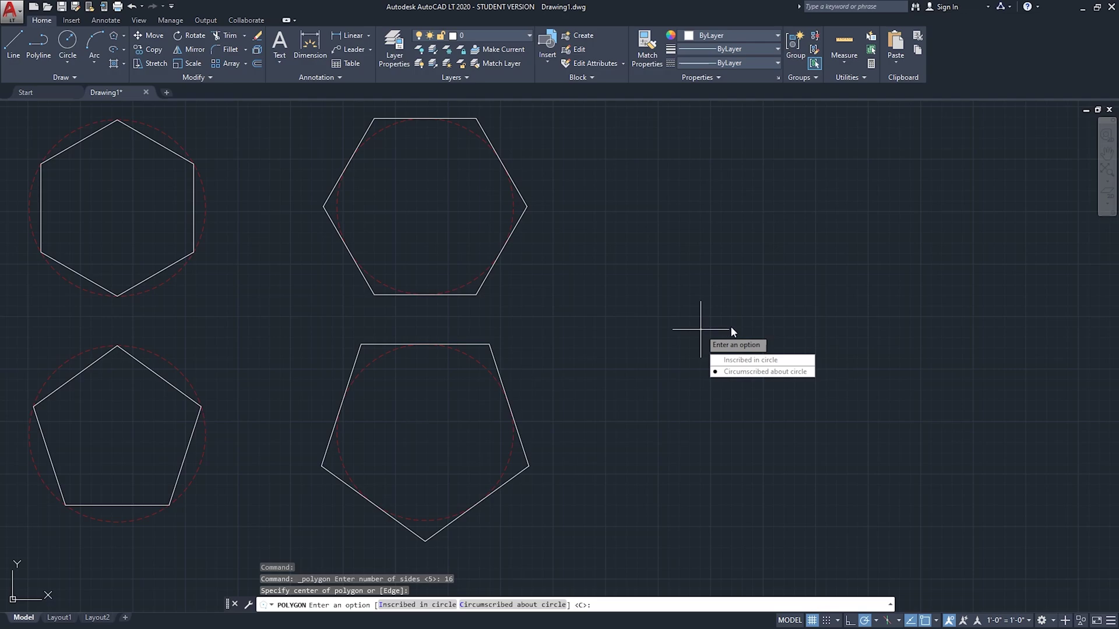
{"action": "left_click", "coordinate": [737, 360]}
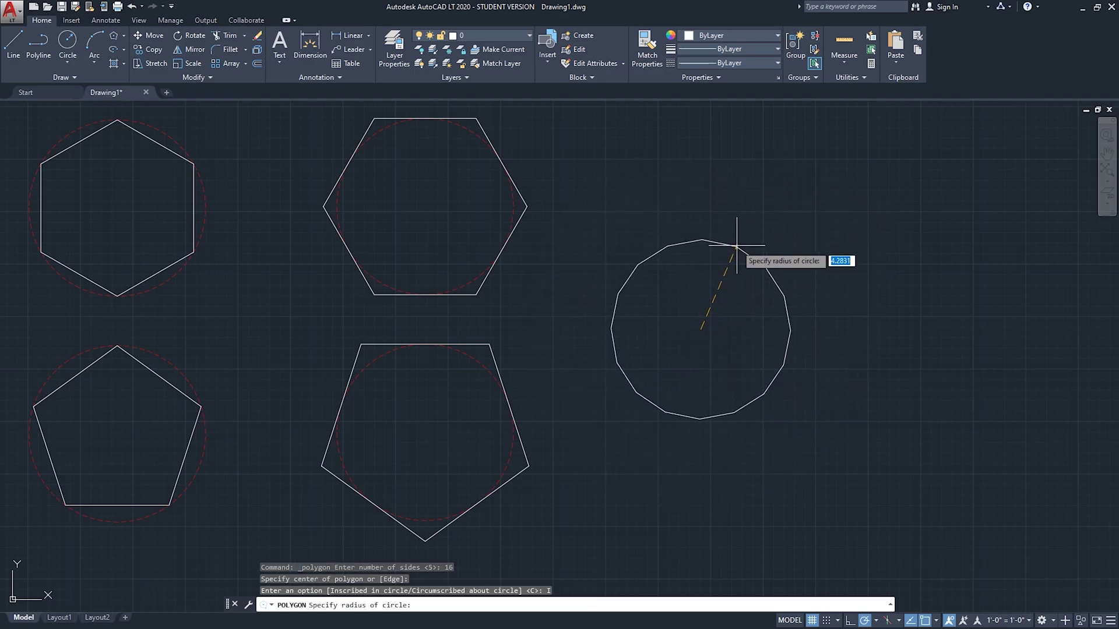
{"action": "left_click", "coordinate": [744, 219]}
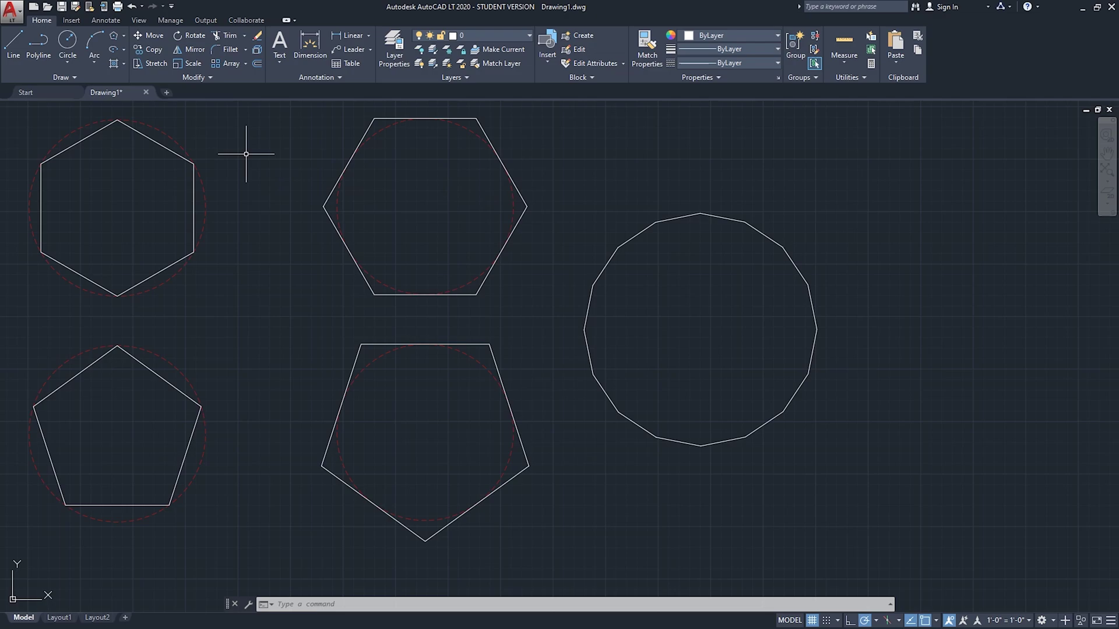
Step: Draw a 32-sided polygon, Inscribed in circle, beside the 16-sided one and of similar size
{"action": "left_click", "coordinate": [115, 38]}
{"action": "middle_click_drag", "start_coordinate": [594, 260], "coordinate": [338, 273]}
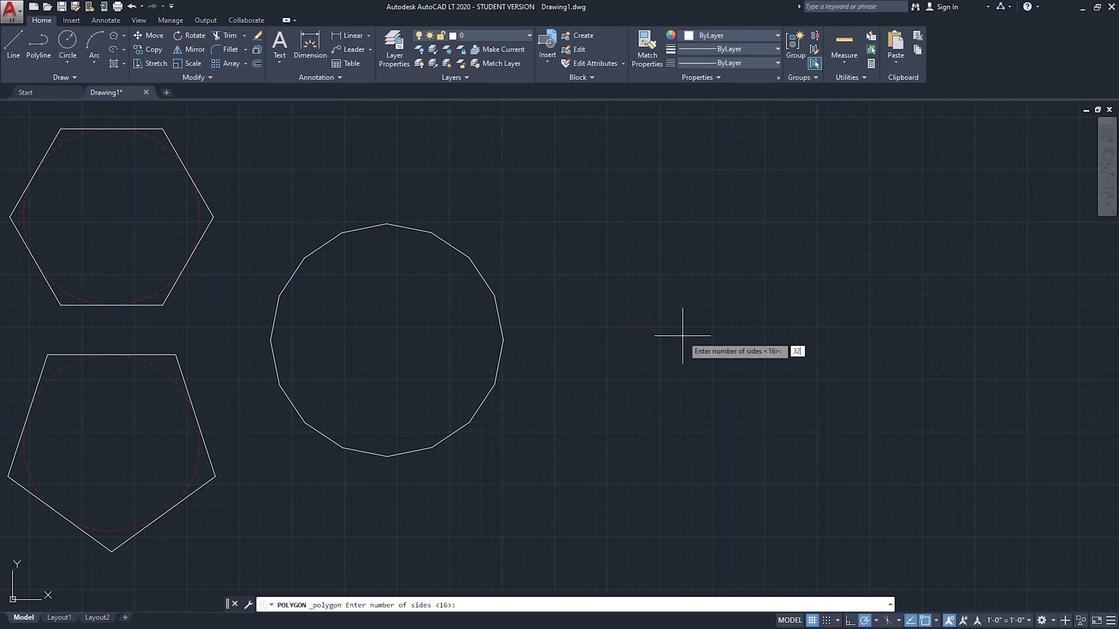
{"action": "key", "text": "Return"}
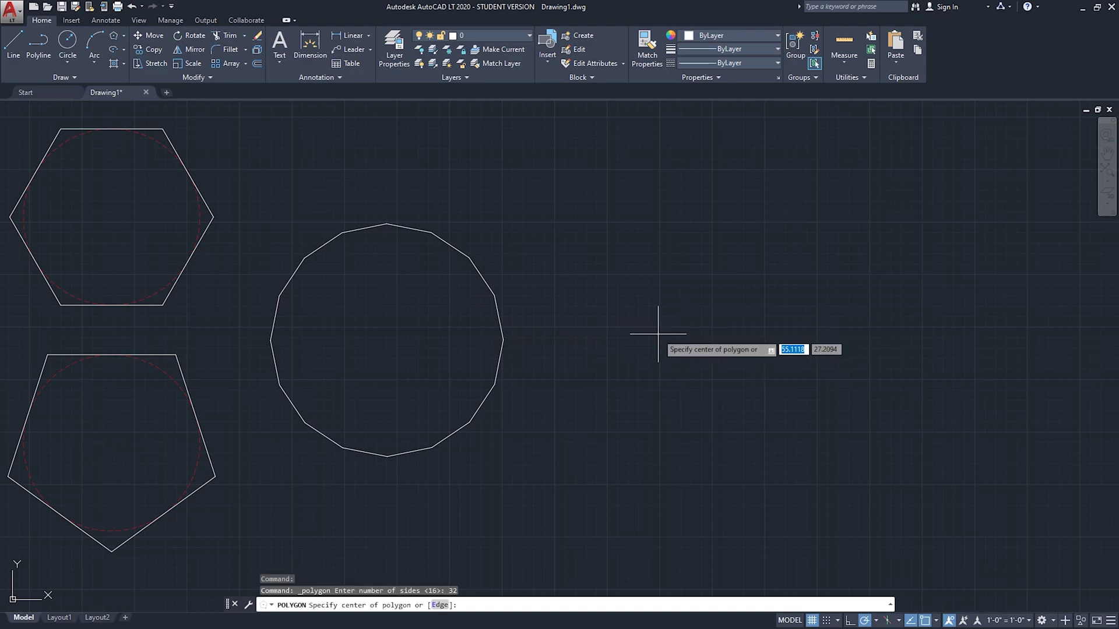
{"action": "left_click", "coordinate": [674, 325]}
{"action": "key", "text": "Return"}
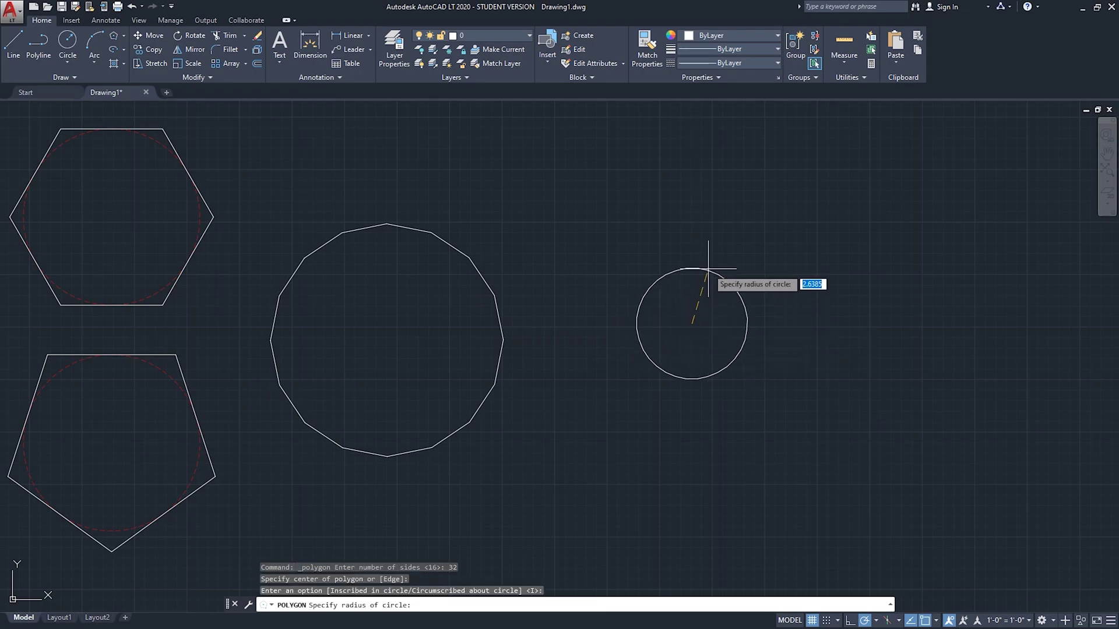
{"action": "left_click", "coordinate": [682, 209]}
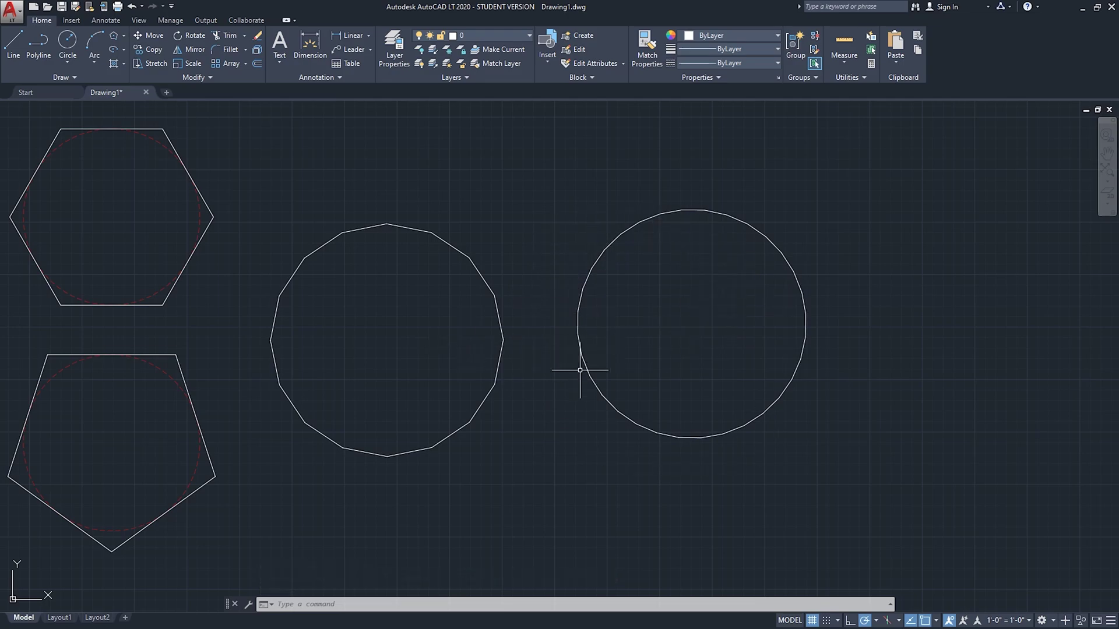
Step: Highlight the 32-sided polygon and examine the vertices along its outline
{"action": "left_click", "coordinate": [714, 211]}
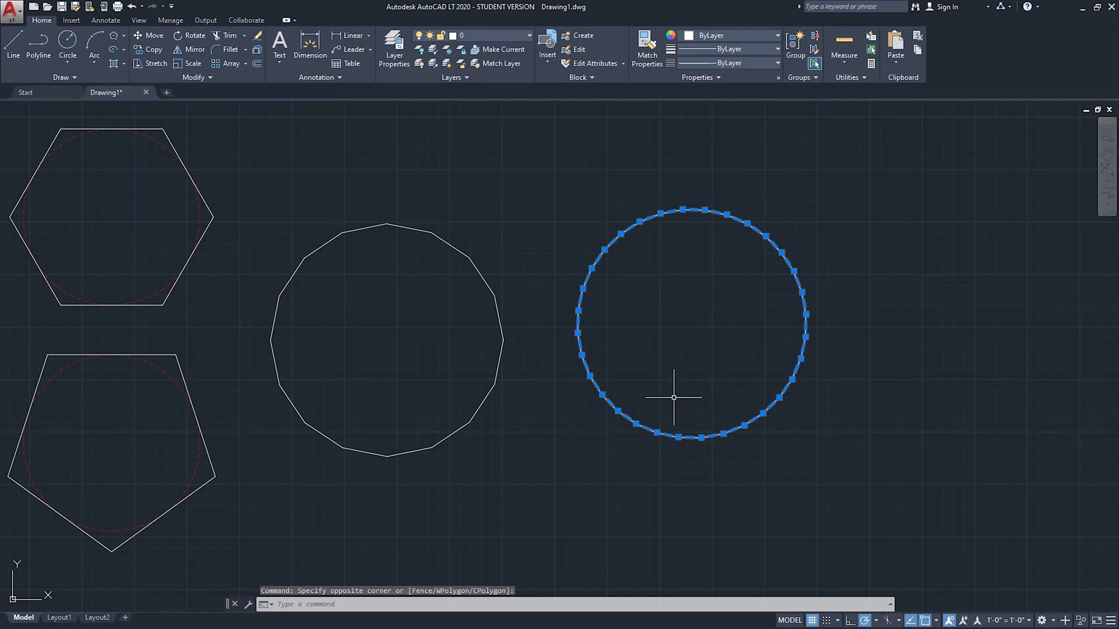
{"action": "key", "text": "Escape"}
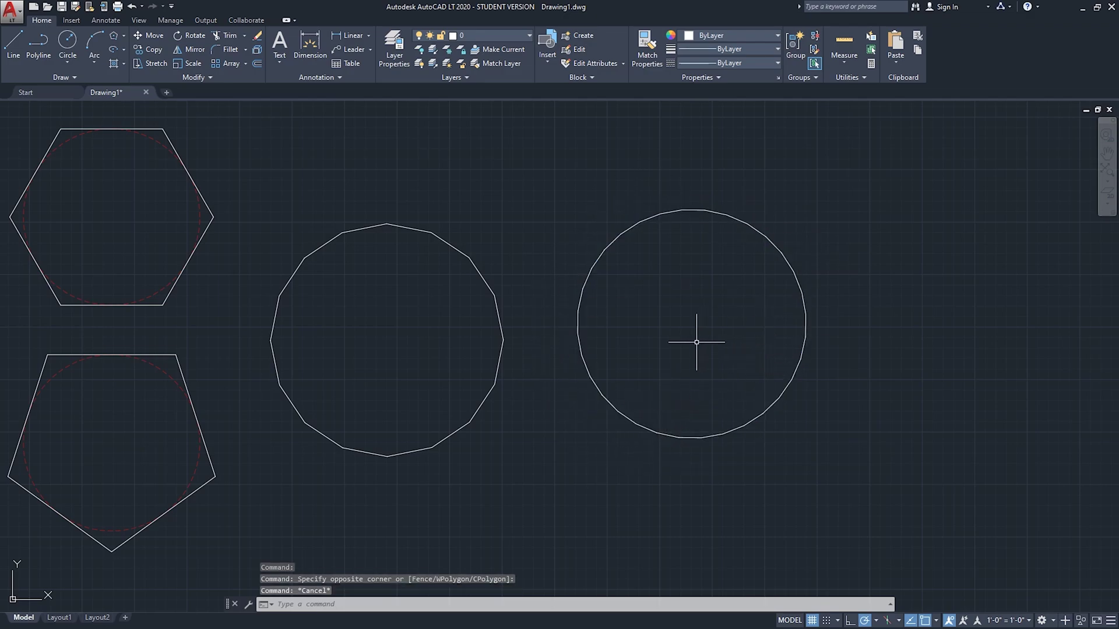
{"action": "key", "text": "F9"}
{"action": "key", "text": "F9"}
Step: In Notepad, add the shortcut (EL) after the ELLIPSE heading and insert two blank lines beneath it
{"action": "scroll", "coordinate": [696, 342], "scroll_direction": "down", "scroll_amount": 2}
{"action": "middle_click_drag", "start_coordinate": [637, 362], "coordinate": [537, 267]}
{"action": "scroll", "coordinate": [356, 287], "scroll_direction": "up", "scroll_amount": 1}
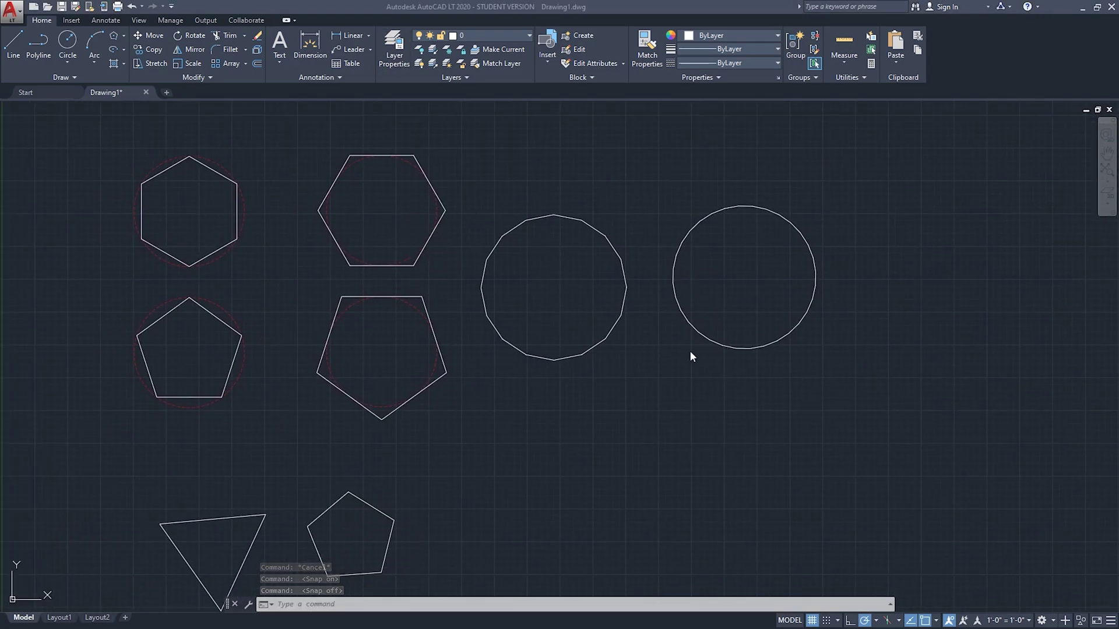
{"action": "left_click", "coordinate": [790, 392]}
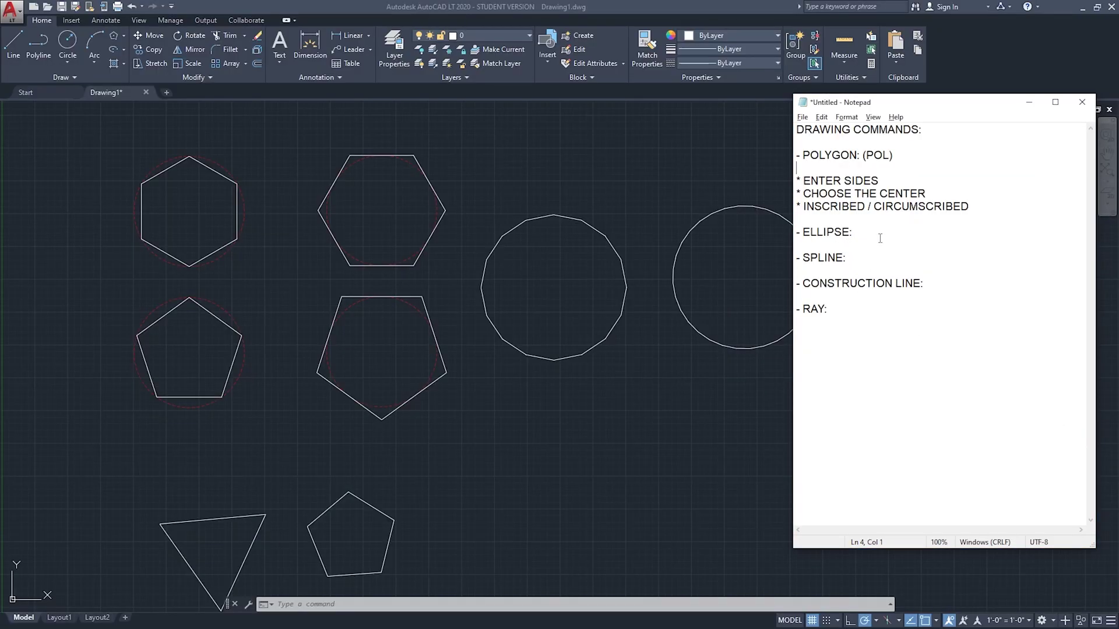
{"action": "key", "text": "Return"}
{"action": "key", "text": "Return"}
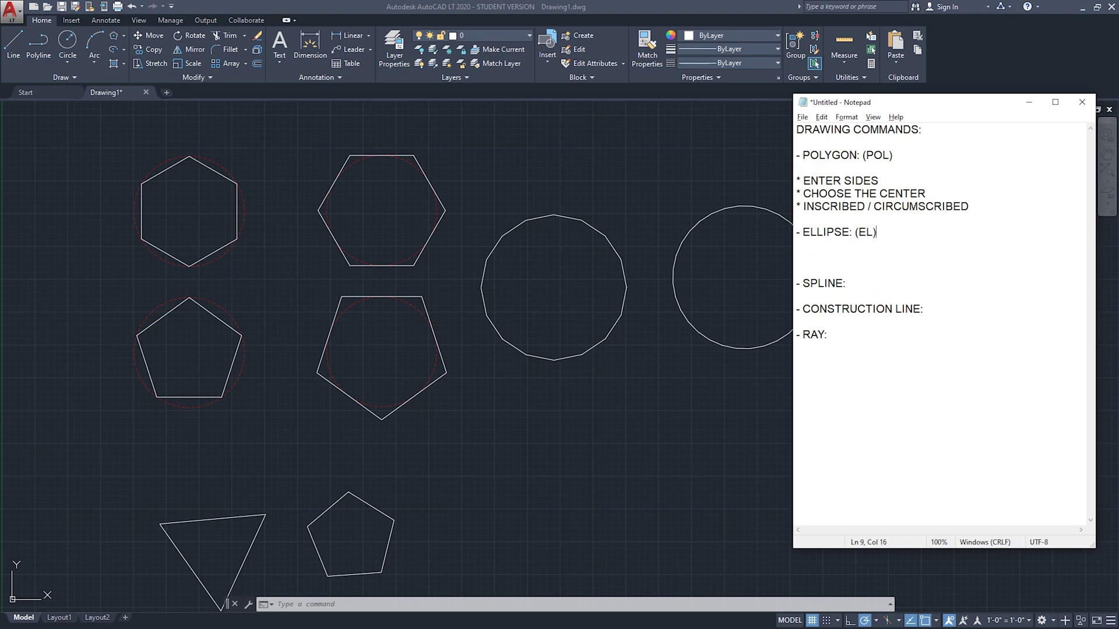
Step: In AutoCAD, draw an ellipse by its centre below the 16-sided polygon, with a horizontal half-axis of about 7 and a vertical one of about 4
{"action": "left_click", "coordinate": [606, 236]}
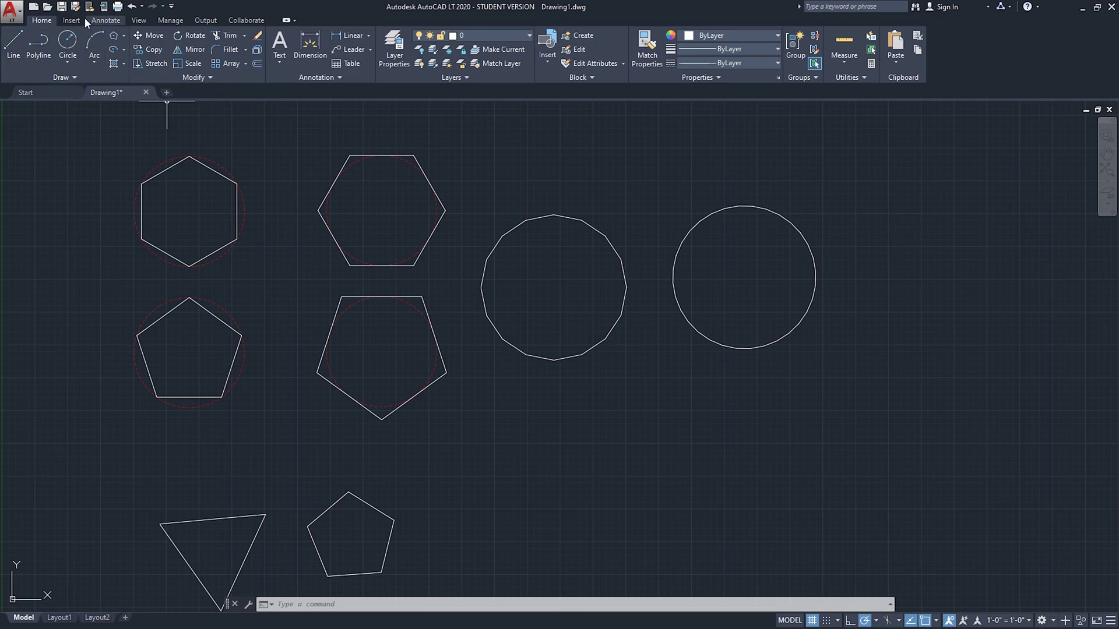
{"action": "left_click", "coordinate": [126, 49]}
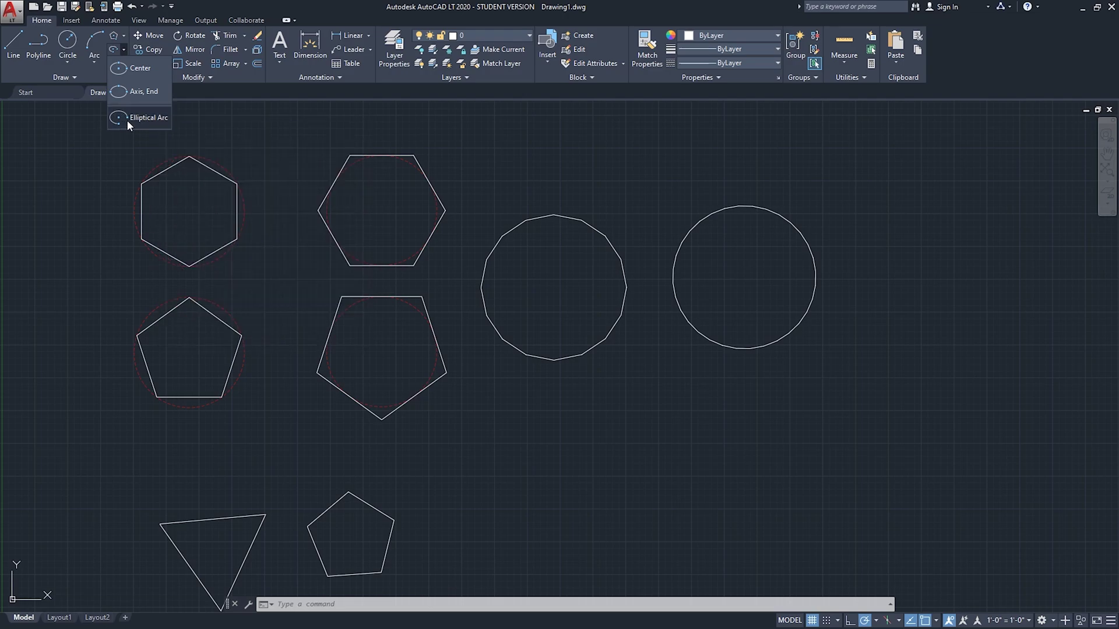
{"action": "left_click", "coordinate": [138, 68]}
{"action": "mouse_move", "coordinate": [497, 294]}
{"action": "middle_mouse_down"}
{"action": "mouse_move", "coordinate": [437, 219]}
{"action": "mouse_move", "coordinate": [482, 317]}
{"action": "mouse_move", "coordinate": [440, 312]}
{"action": "middle_mouse_up"}
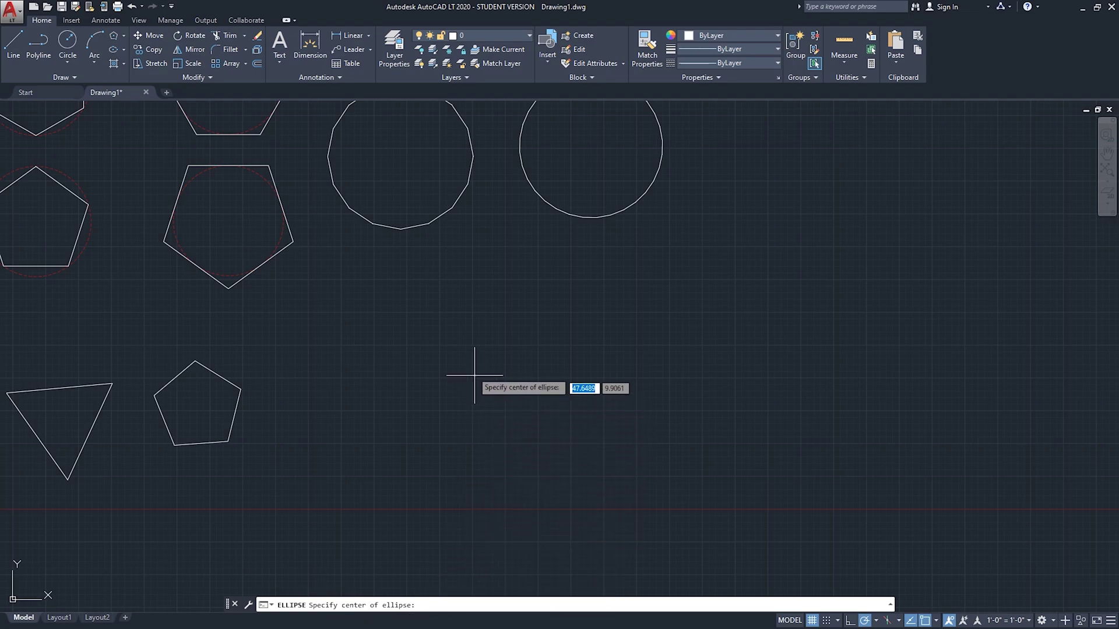
{"action": "left_click", "coordinate": [435, 346]}
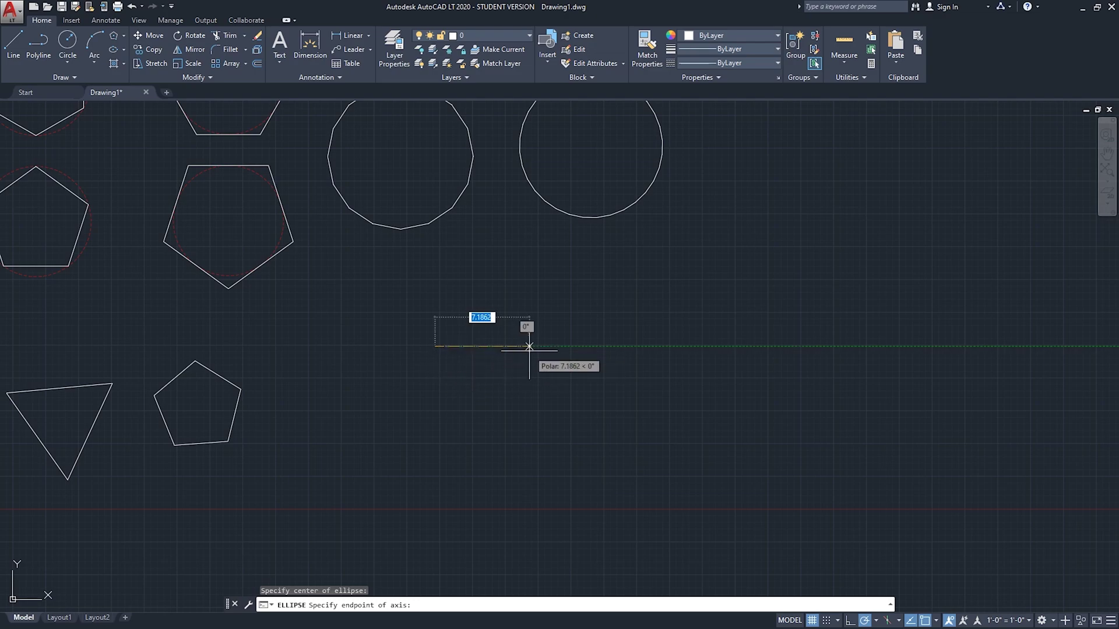
{"action": "left_click", "coordinate": [532, 346]}
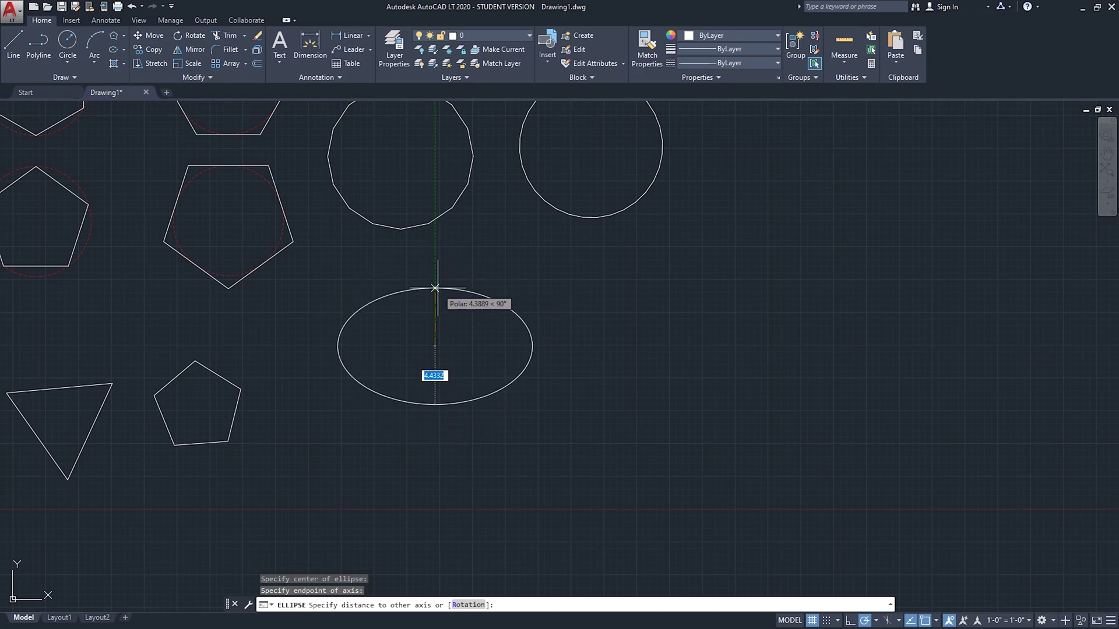
{"action": "left_click", "coordinate": [435, 293]}
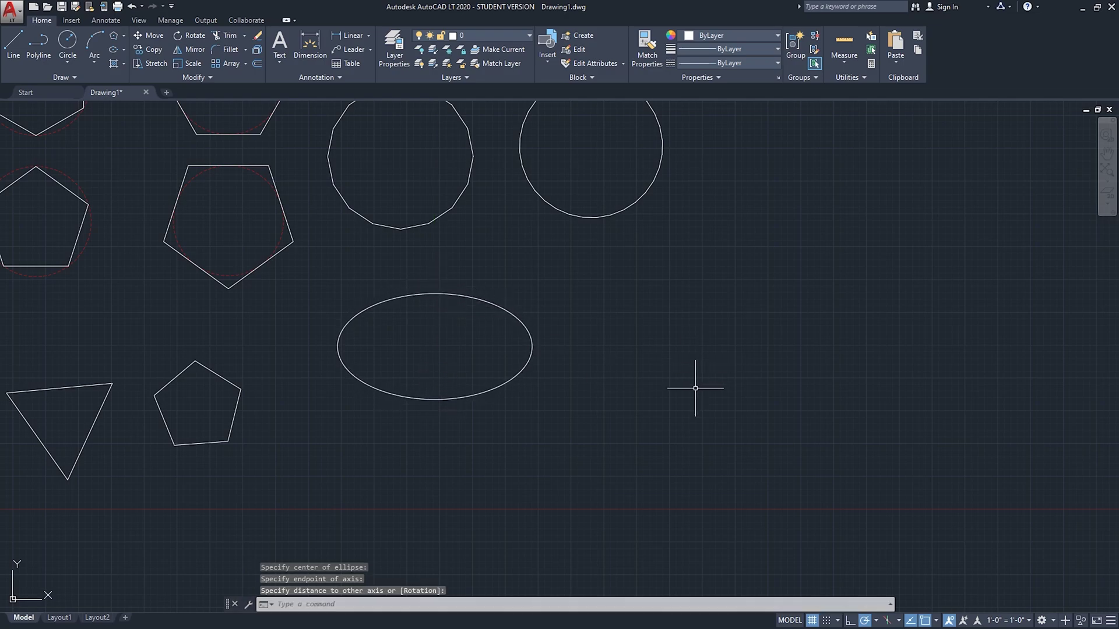
Step: Draw a second ellipse beside the first with the EL command, using two endpoints of its horizontal axis and a distance to the other axis
{"action": "middle_click_drag", "start_coordinate": [638, 371], "coordinate": [573, 379]}
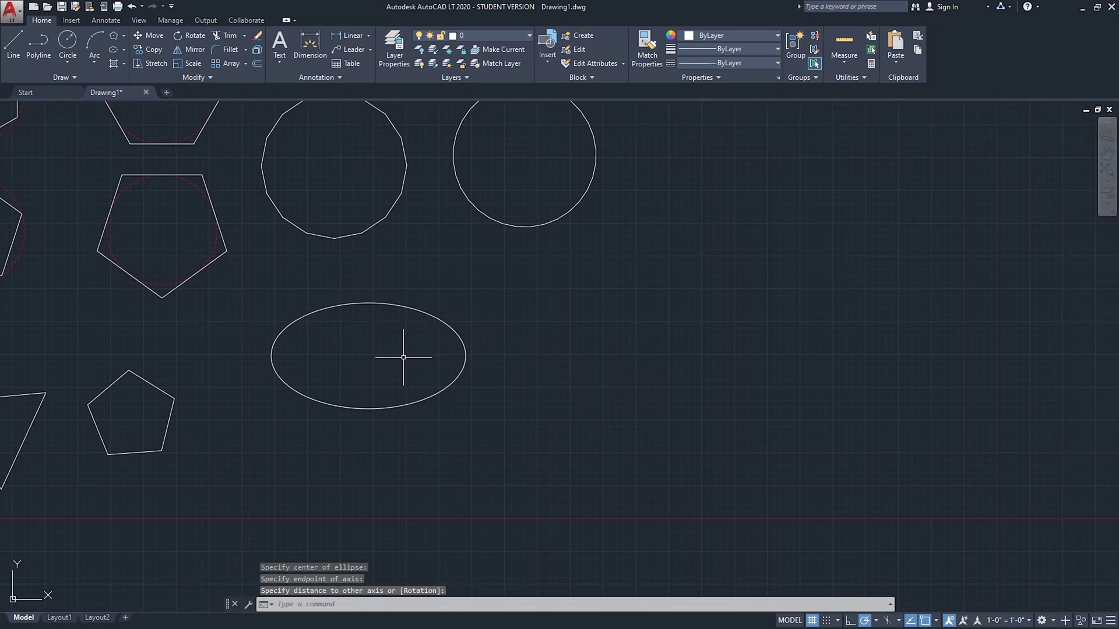
{"action": "type", "text": "EL"}
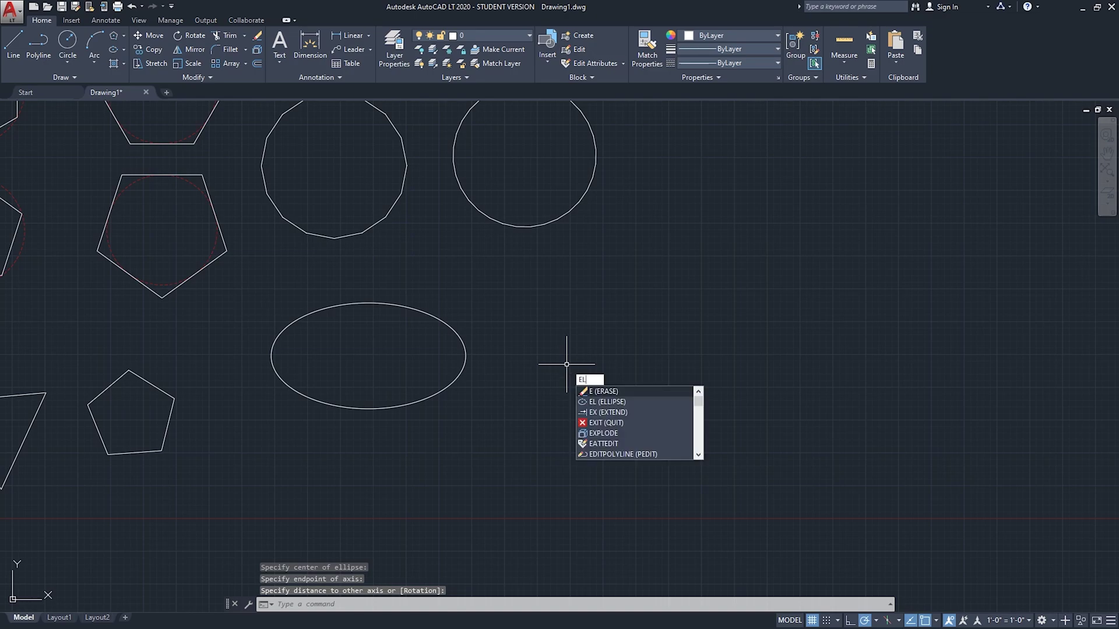
{"action": "key", "text": "Return"}
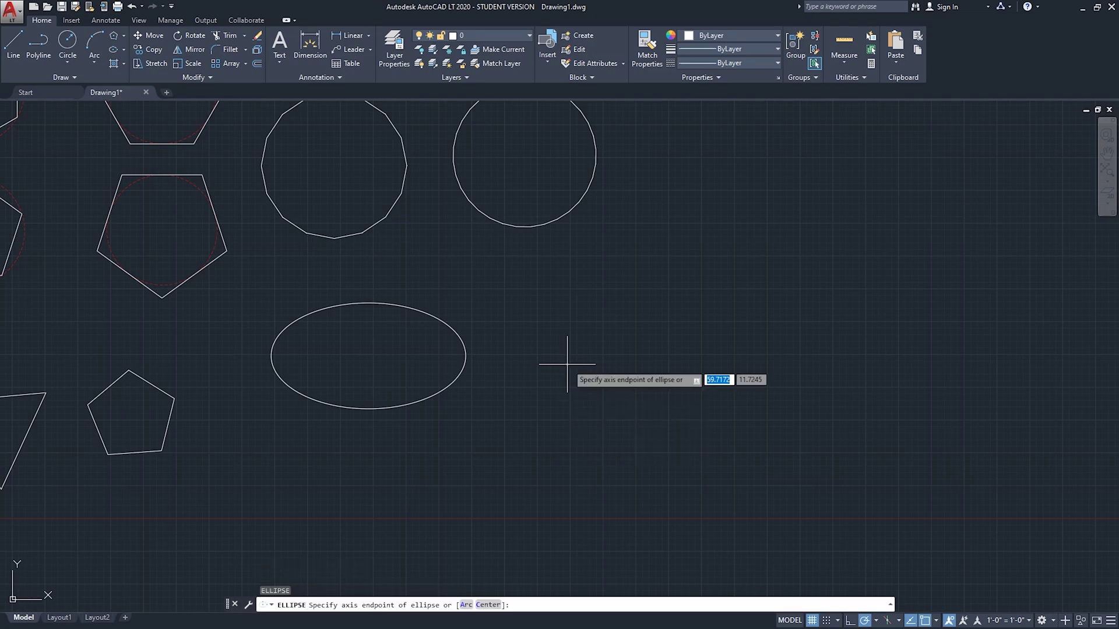
{"action": "left_click", "coordinate": [631, 345]}
{"action": "left_click", "coordinate": [830, 343]}
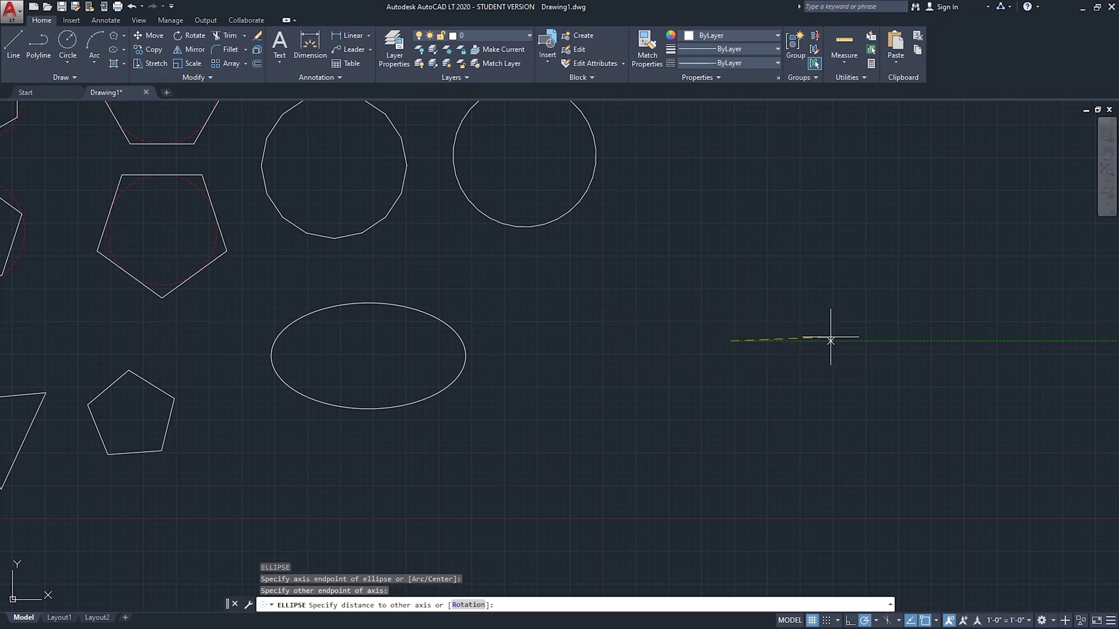
{"action": "left_click", "coordinate": [729, 265]}
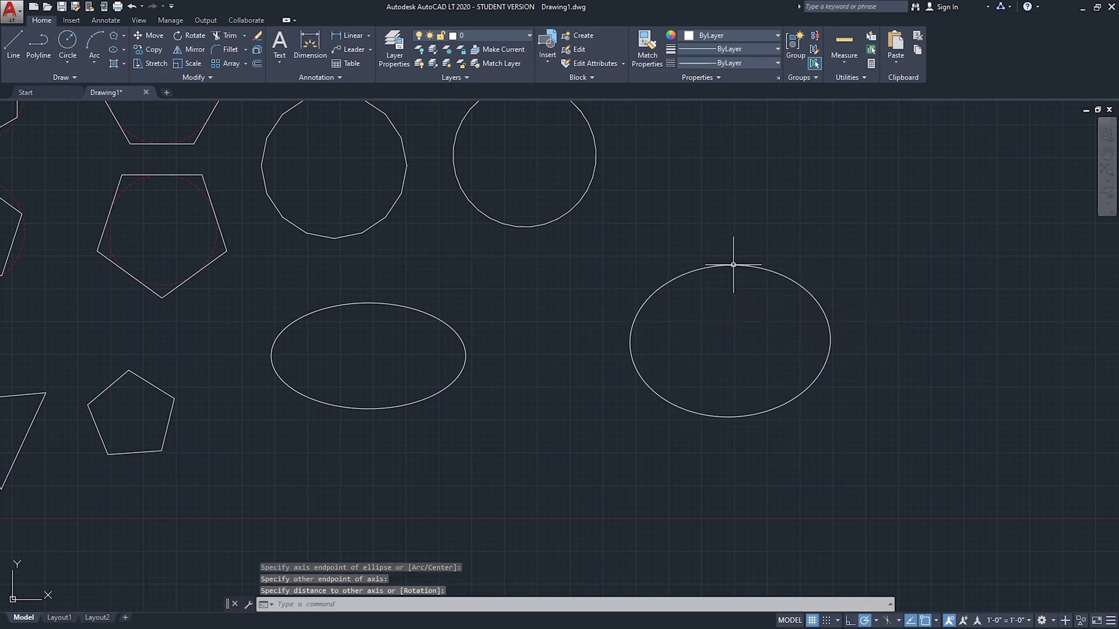
Step: Erase the ellipse drawn from its axis endpoints
{"action": "left_click", "coordinate": [794, 281]}
{"action": "right_click", "coordinate": [722, 294]}
{"action": "left_click", "coordinate": [784, 360]}
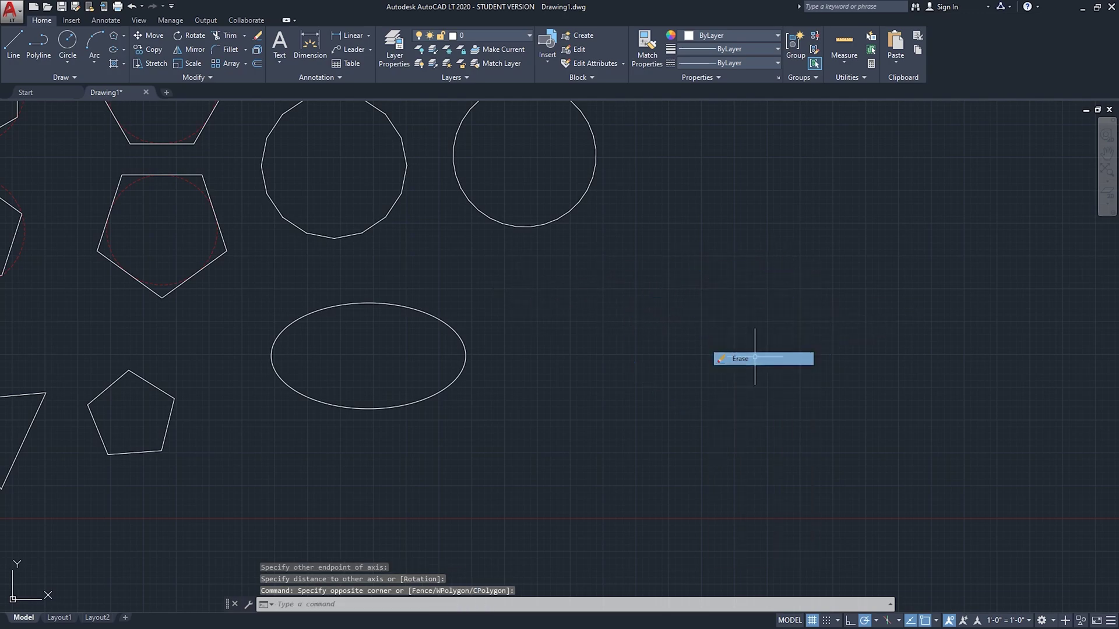
Step: Draw a horizontal ellipse by its centre to the right of the first ellipse, placing both axis endpoints freehand
{"action": "left_click", "coordinate": [112, 50]}
{"action": "left_click", "coordinate": [661, 349]}
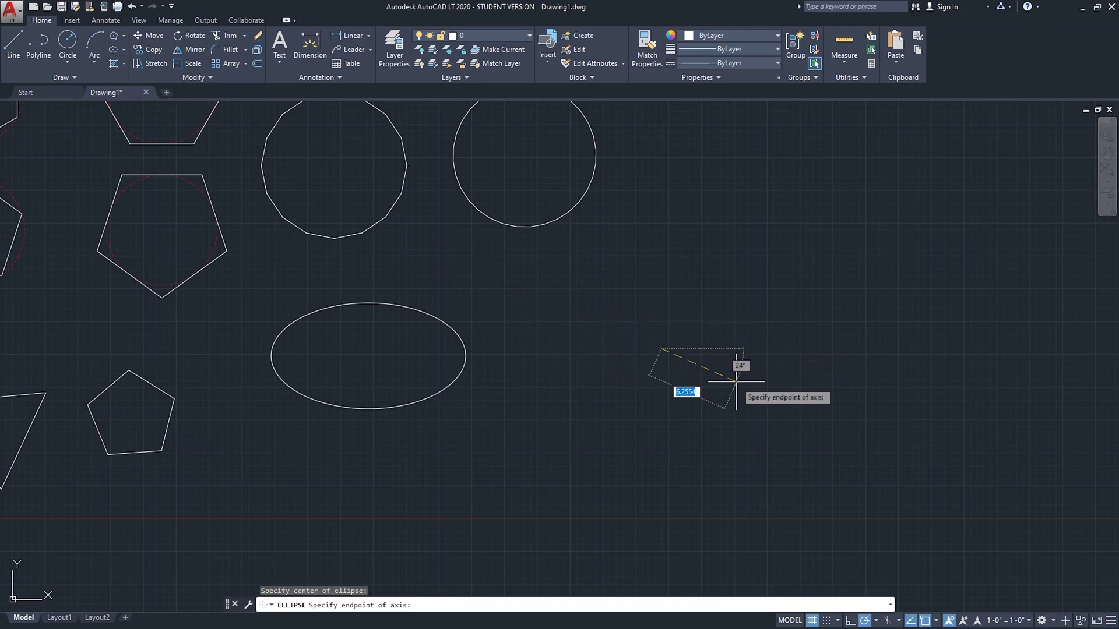
{"action": "left_click", "coordinate": [757, 349]}
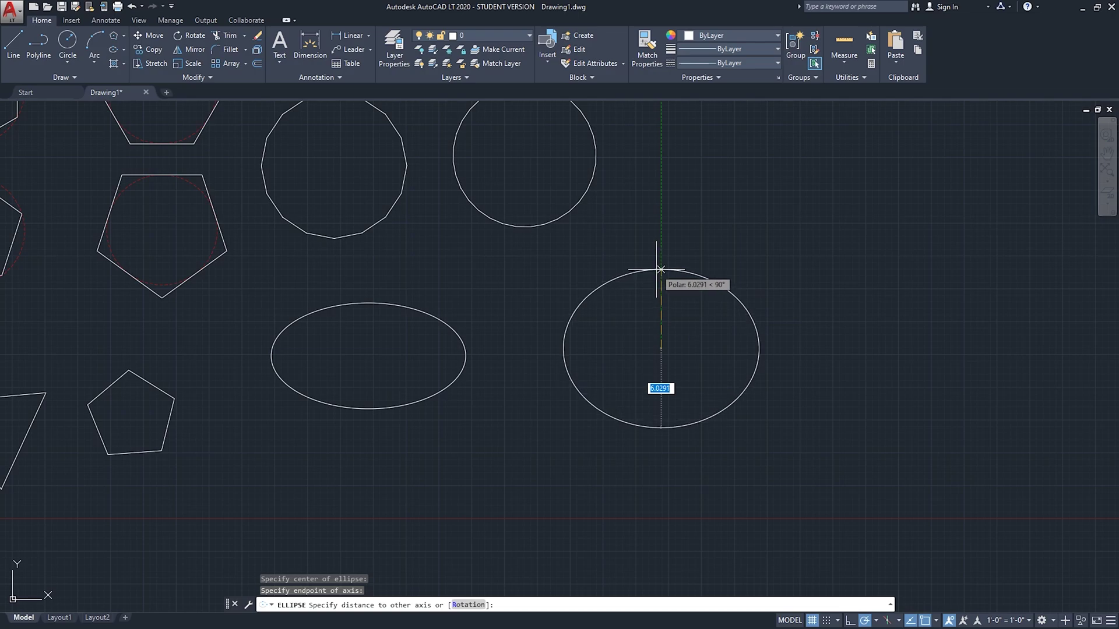
{"action": "left_click", "coordinate": [660, 305]}
{"action": "middle_click_drag", "start_coordinate": [642, 267], "coordinate": [456, 272]}
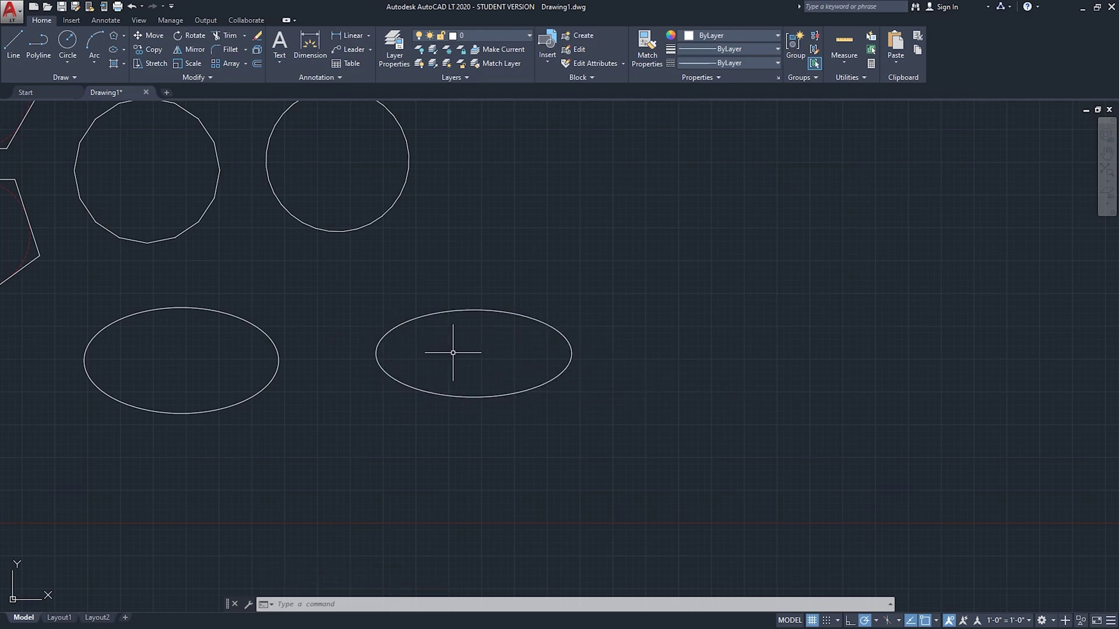
Step: Draw a third centre-based ellipse right of the other two, with a horizontal half-axis of 12 and a vertical half-axis of 6
{"action": "left_click", "coordinate": [113, 49]}
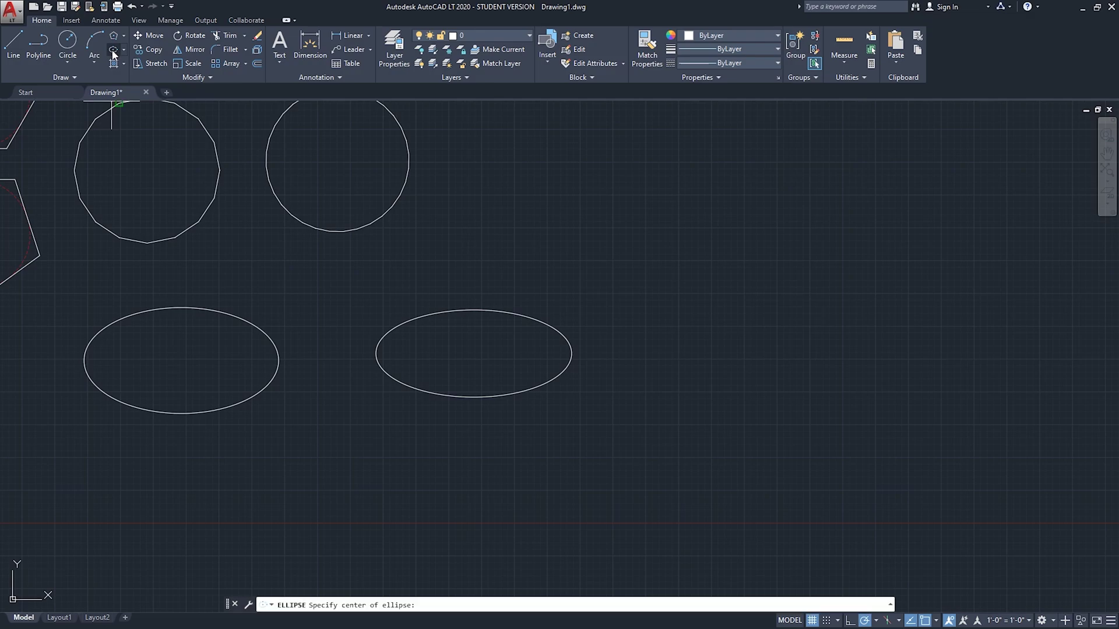
{"action": "left_click", "coordinate": [745, 334]}
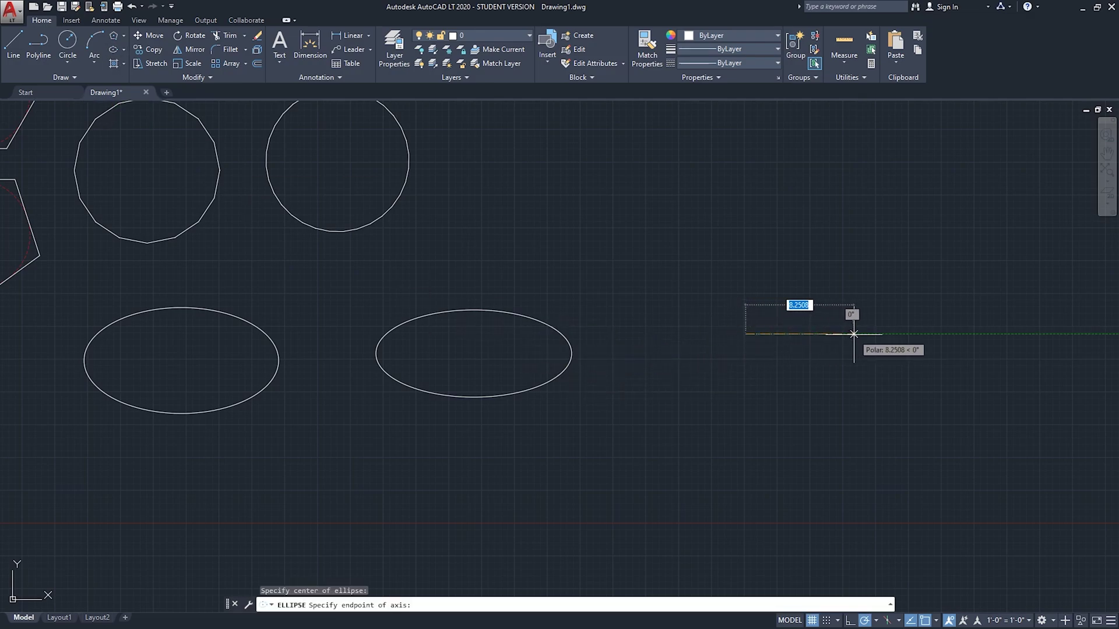
{"action": "type", "text": "12"}
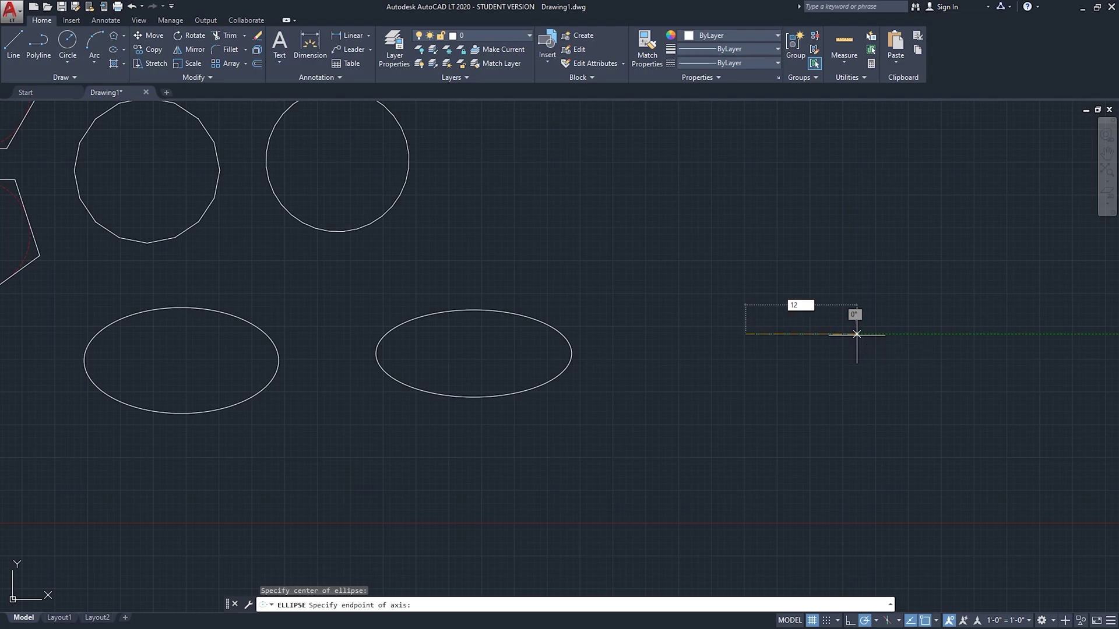
{"action": "key", "text": "Return"}
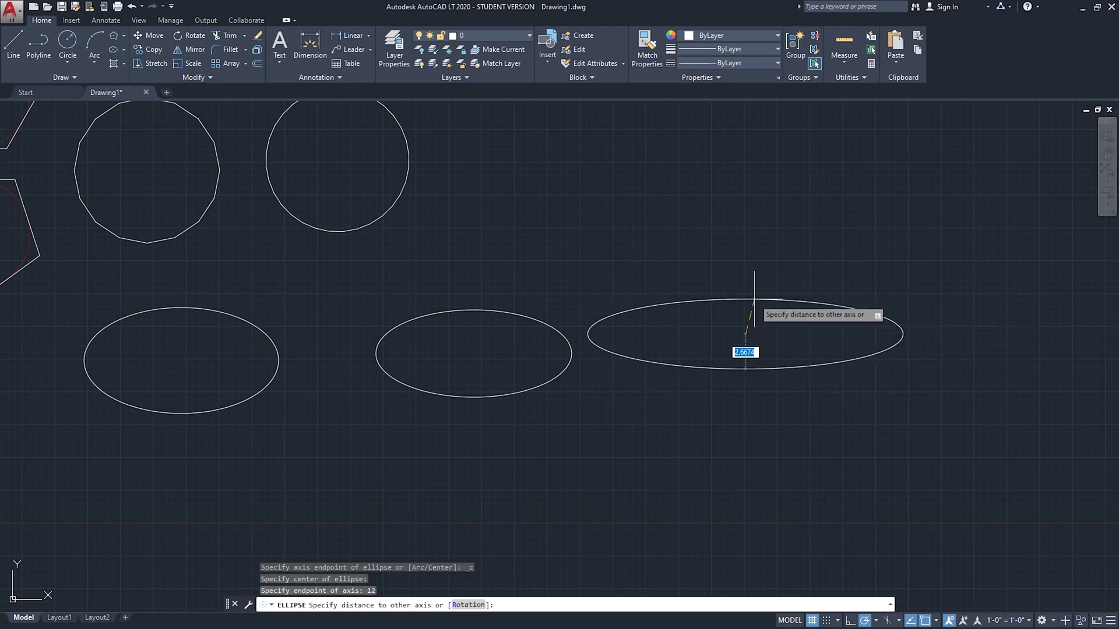
{"action": "type", "text": "6"}
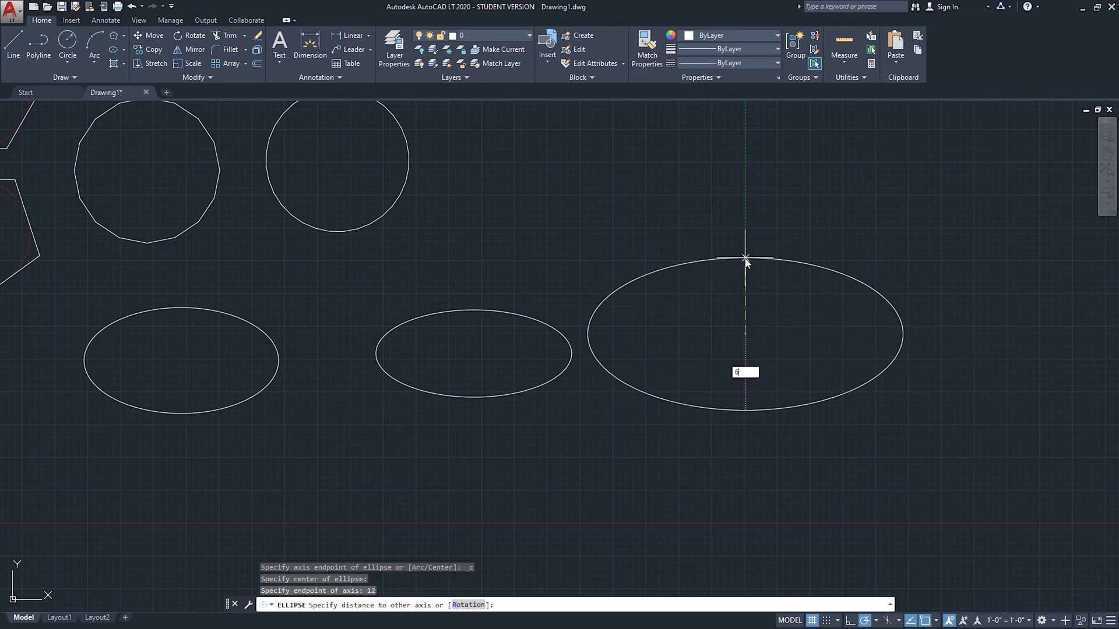
{"action": "key", "text": "Return"}
{"action": "middle_click_drag", "start_coordinate": [644, 260], "coordinate": [632, 321]}
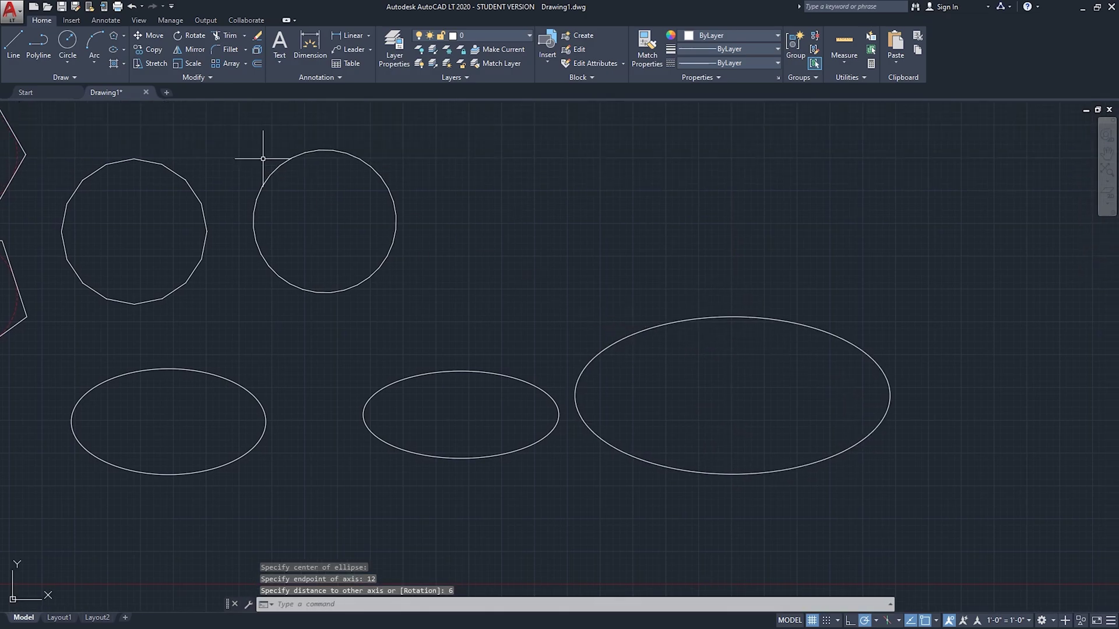
Step: Draw an ellipse by its centre above the large ellipse, giving both half-axes a length of 12
{"action": "left_click", "coordinate": [114, 53]}
{"action": "middle_click_drag", "start_coordinate": [451, 168], "coordinate": [343, 238]}
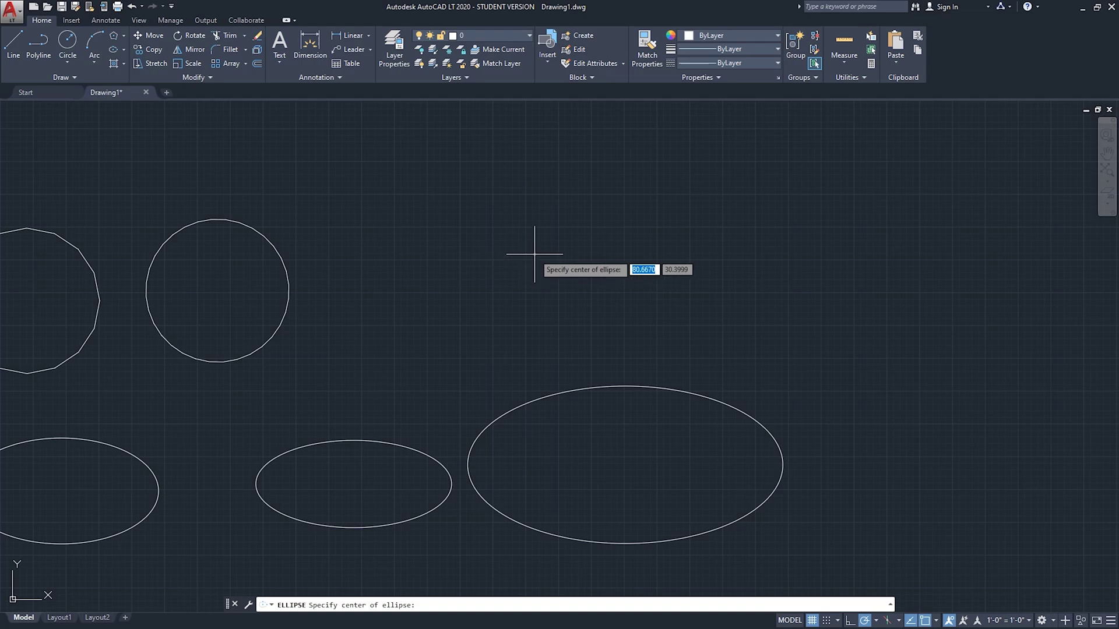
{"action": "left_click", "coordinate": [499, 256]}
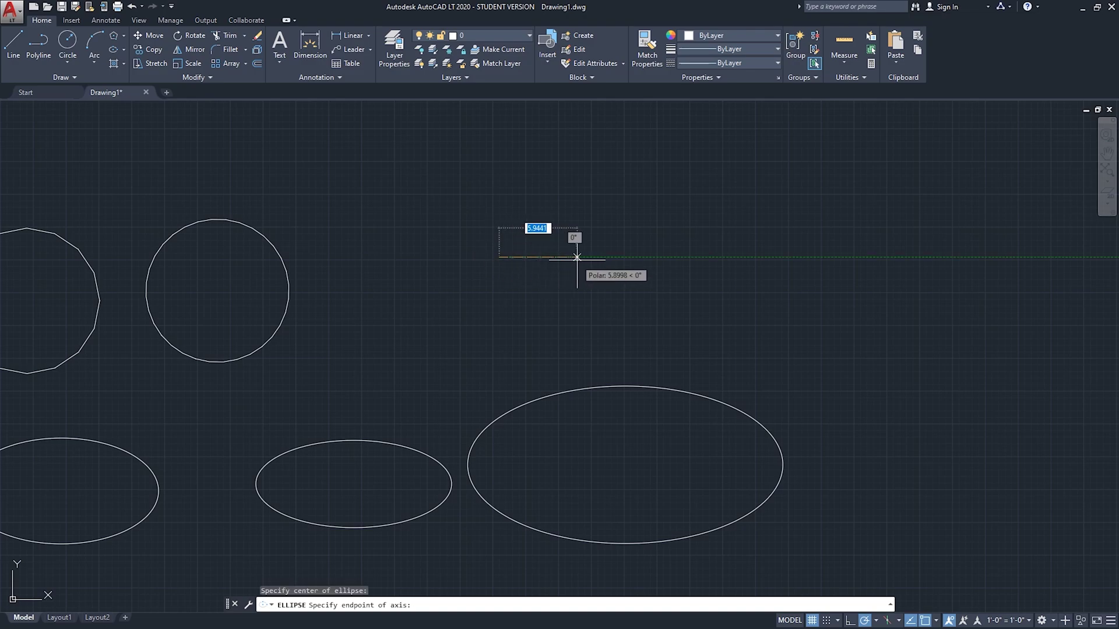
{"action": "type", "text": "12"}
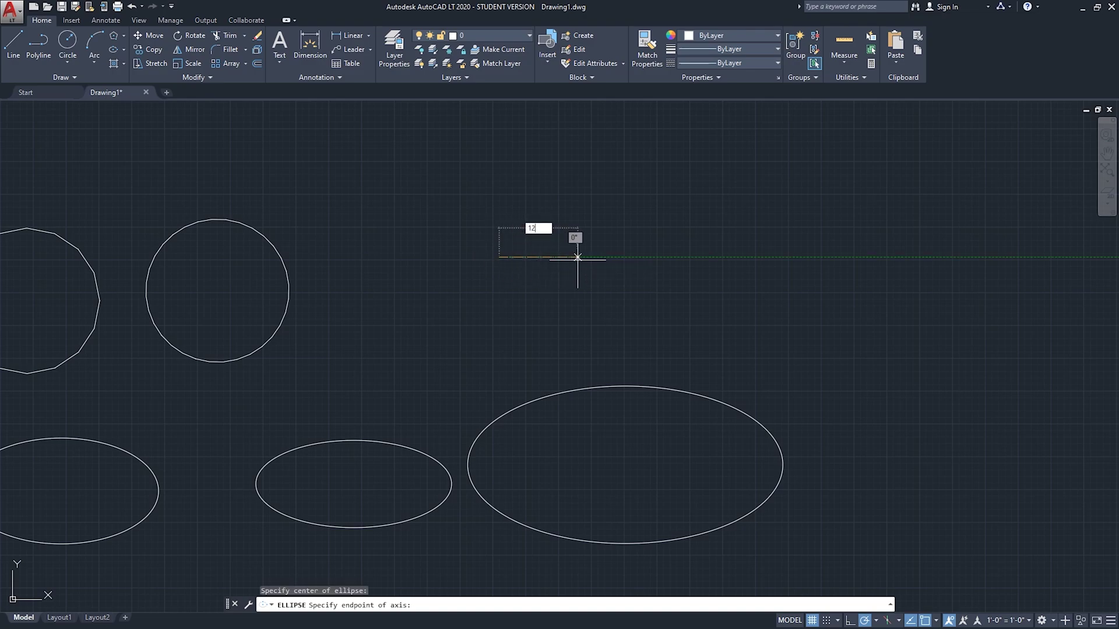
{"action": "key", "text": "Return"}
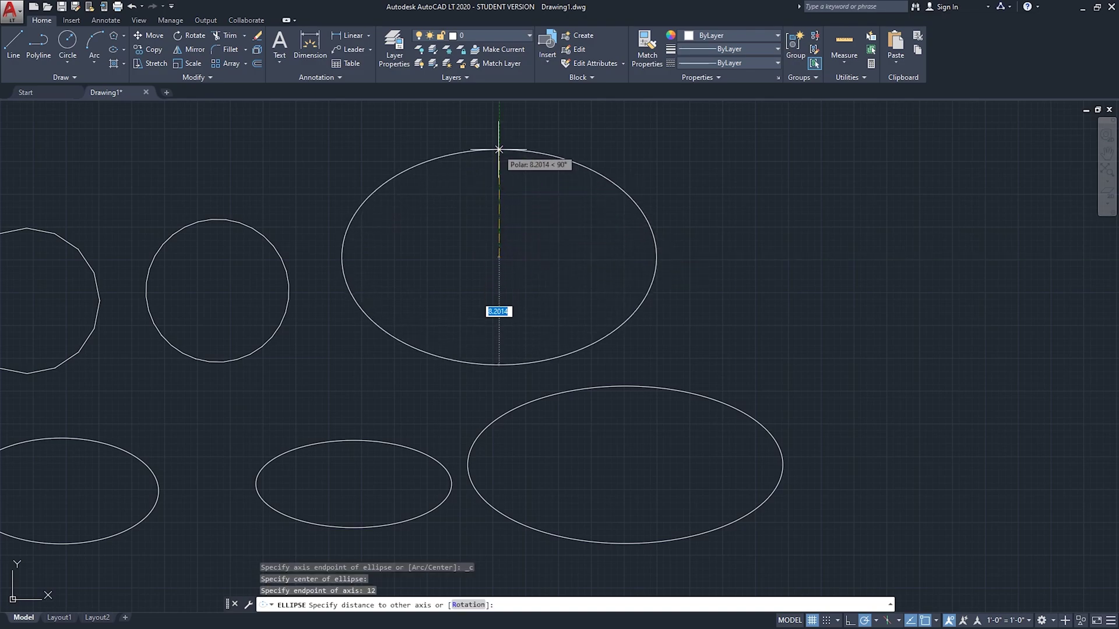
{"action": "type", "text": "12"}
{"action": "key", "text": "Return"}
{"action": "scroll", "coordinate": [524, 199], "scroll_direction": "down", "scroll_amount": 3}
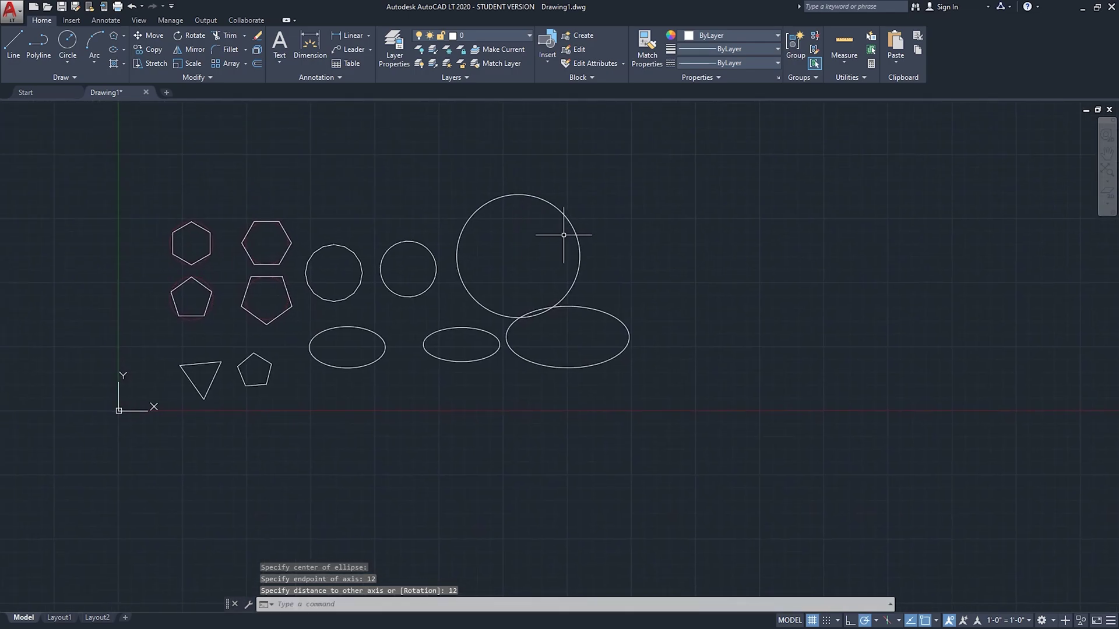
Step: Stretch the round ellipse by its grips, reducing the vertical half-axis to about 4.3 and pulling the horizontal one in to form a narrow upright ellipse
{"action": "scroll", "coordinate": [530, 220], "scroll_direction": "up", "scroll_amount": 2}
{"action": "left_click", "coordinate": [529, 181]}
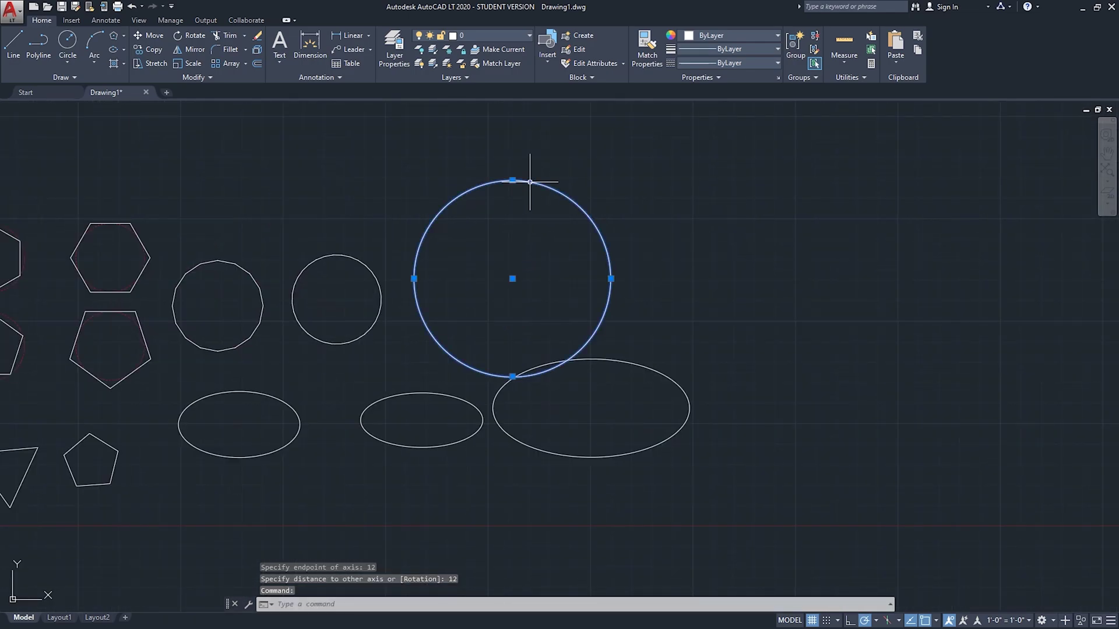
{"action": "scroll", "coordinate": [509, 191], "scroll_direction": "up", "scroll_amount": 2}
{"action": "left_click", "coordinate": [512, 166]}
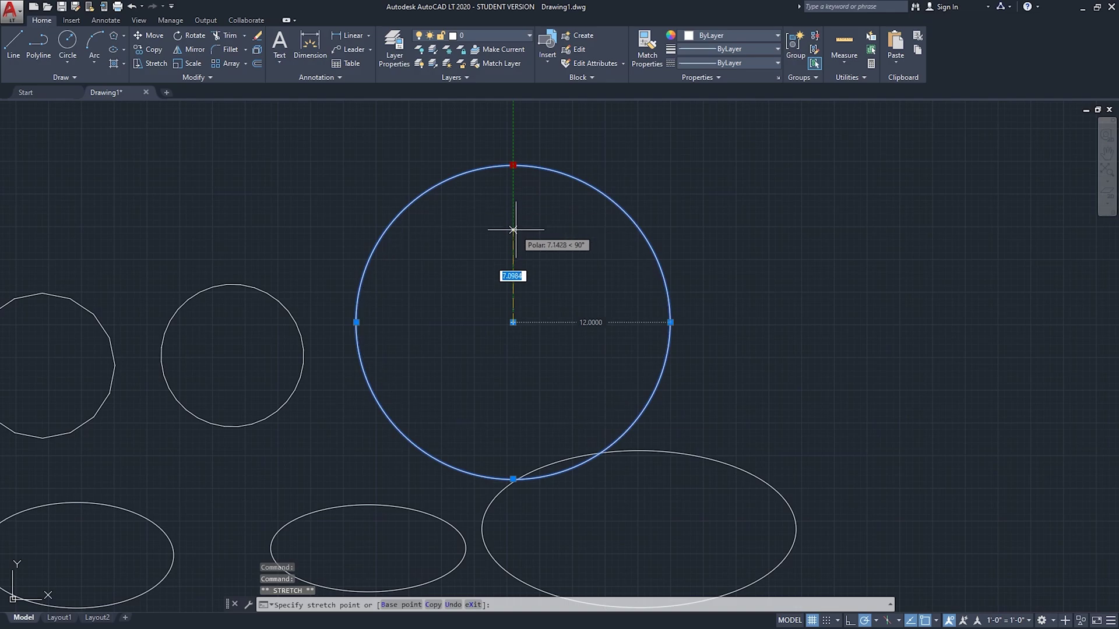
{"action": "left_click", "coordinate": [515, 267]}
{"action": "left_click", "coordinate": [670, 323]}
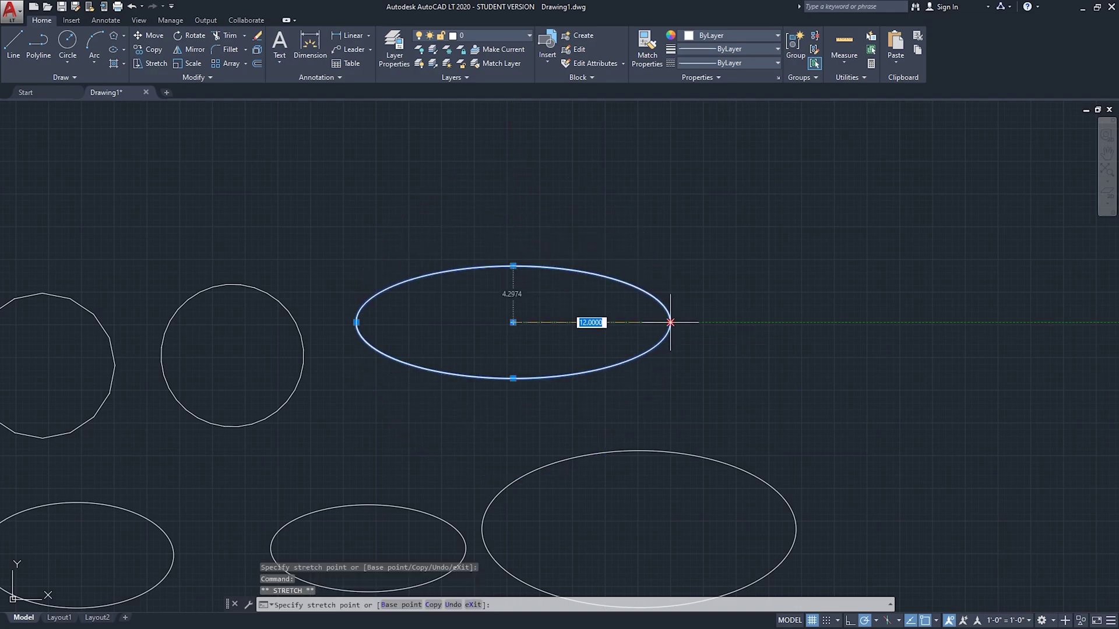
{"action": "left_click", "coordinate": [540, 323]}
{"action": "scroll", "coordinate": [408, 314], "scroll_direction": "down", "scroll_amount": 5}
{"action": "scroll", "coordinate": [424, 305], "scroll_direction": "up", "scroll_amount": 4}
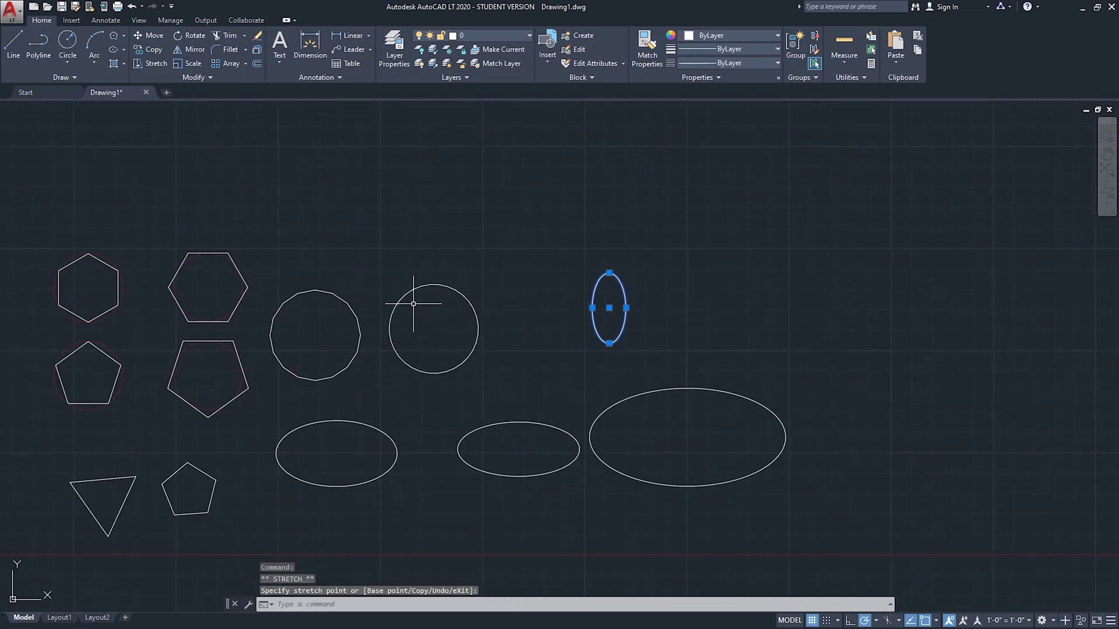
{"action": "key", "text": "Escape"}
Step: Draw a circle with a radius of about 5 to the upper left of the narrow upright ellipse
{"action": "scroll", "coordinate": [337, 333], "scroll_direction": "up", "scroll_amount": 2}
{"action": "scroll", "coordinate": [291, 375], "scroll_direction": "down", "scroll_amount": 4}
{"action": "scroll", "coordinate": [430, 283], "scroll_direction": "up", "scroll_amount": 3}
{"action": "scroll", "coordinate": [215, 356], "scroll_direction": "up", "scroll_amount": 2}
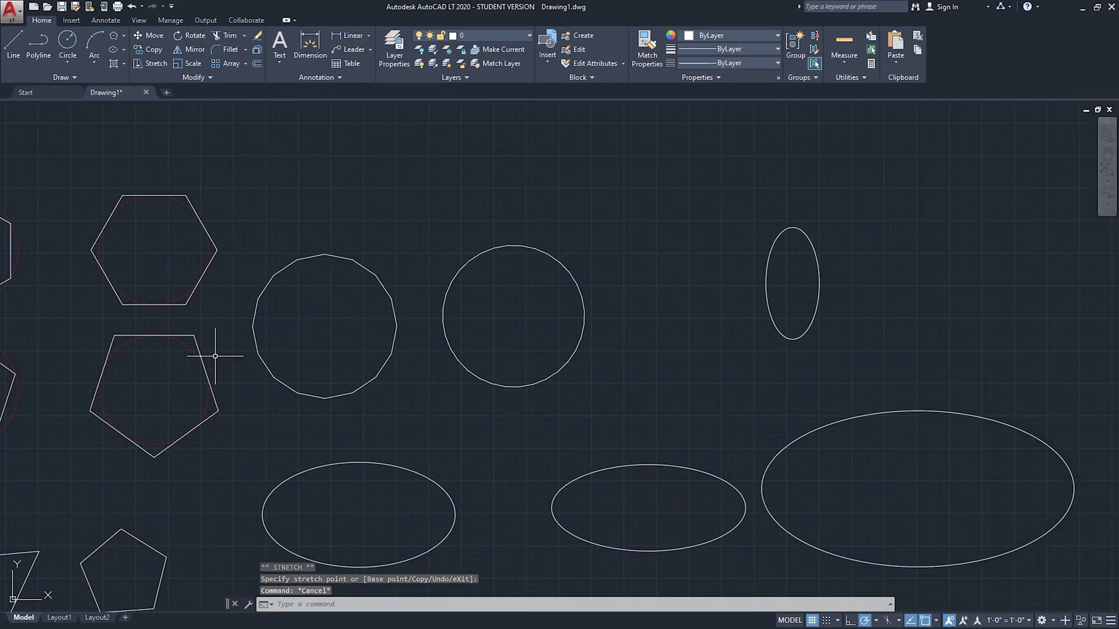
{"action": "left_click", "coordinate": [68, 40]}
{"action": "left_click", "coordinate": [657, 207]}
{"action": "left_click", "coordinate": [718, 201]}
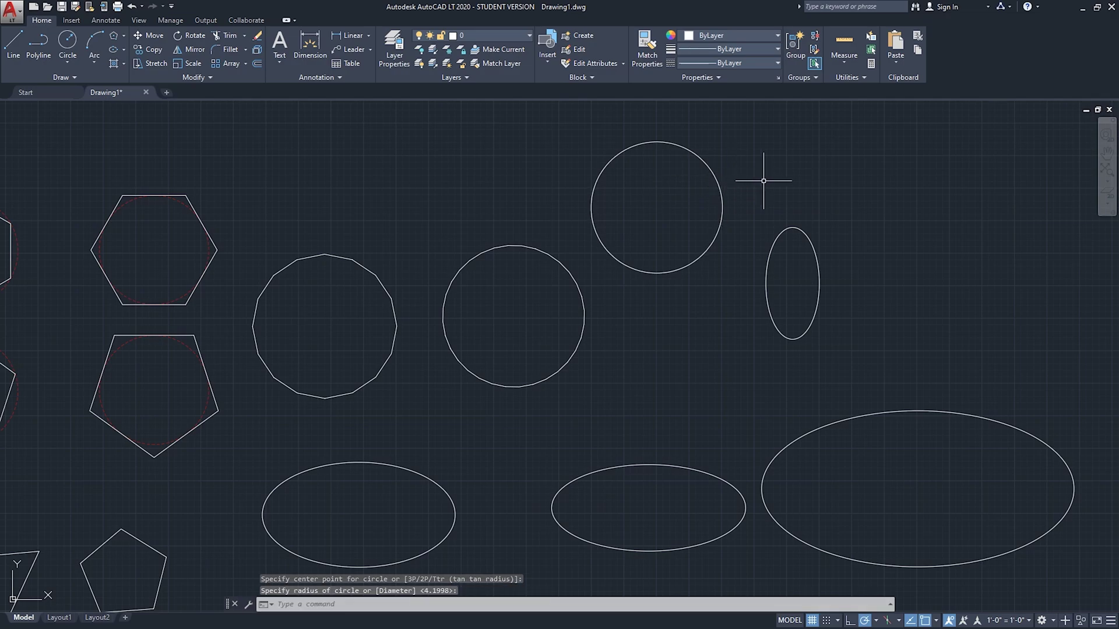
Step: Resize the new circle by its quadrant grip, shrinking it to a radius of about 1.8 and enlarging it beyond its original size
{"action": "left_click", "coordinate": [756, 170]}
{"action": "left_click", "coordinate": [689, 196]}
{"action": "left_click", "coordinate": [722, 207]}
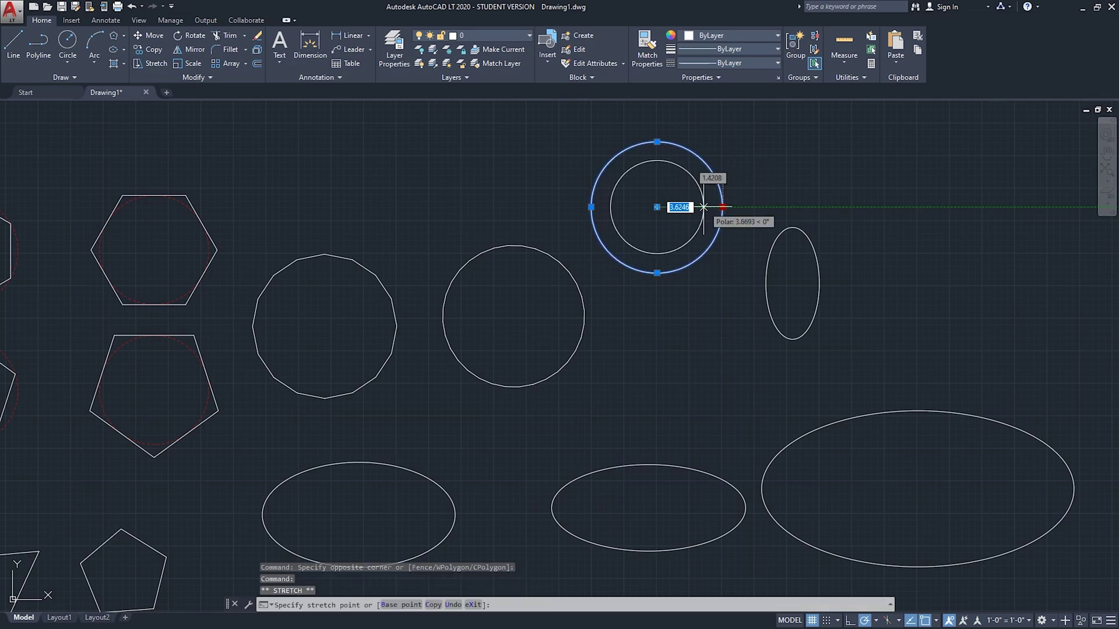
{"action": "left_click", "coordinate": [680, 207]}
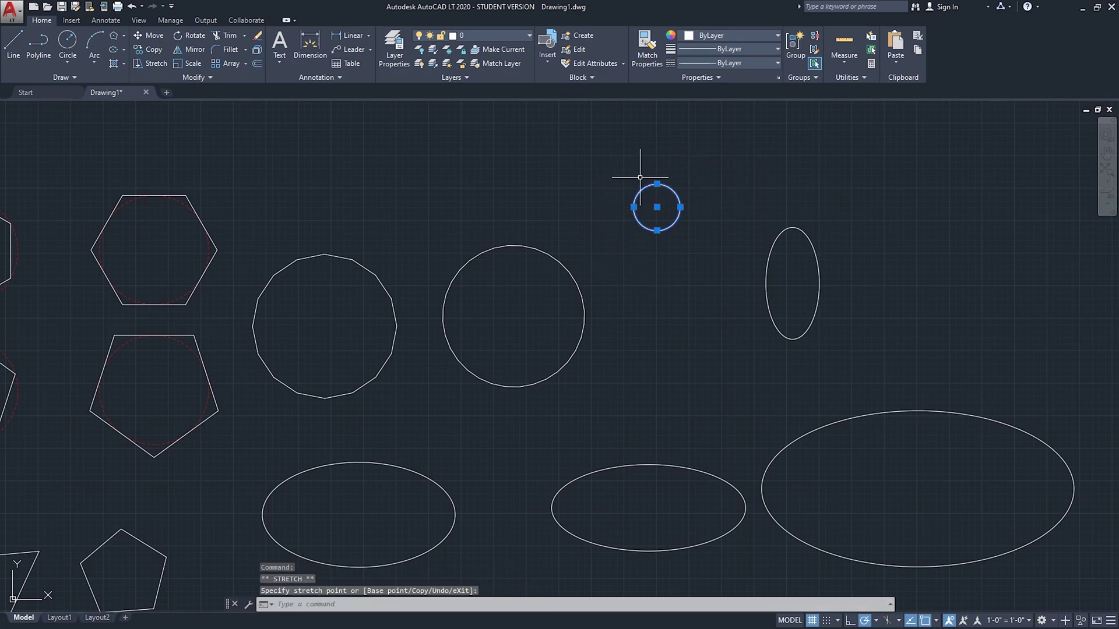
{"action": "left_click", "coordinate": [680, 207]}
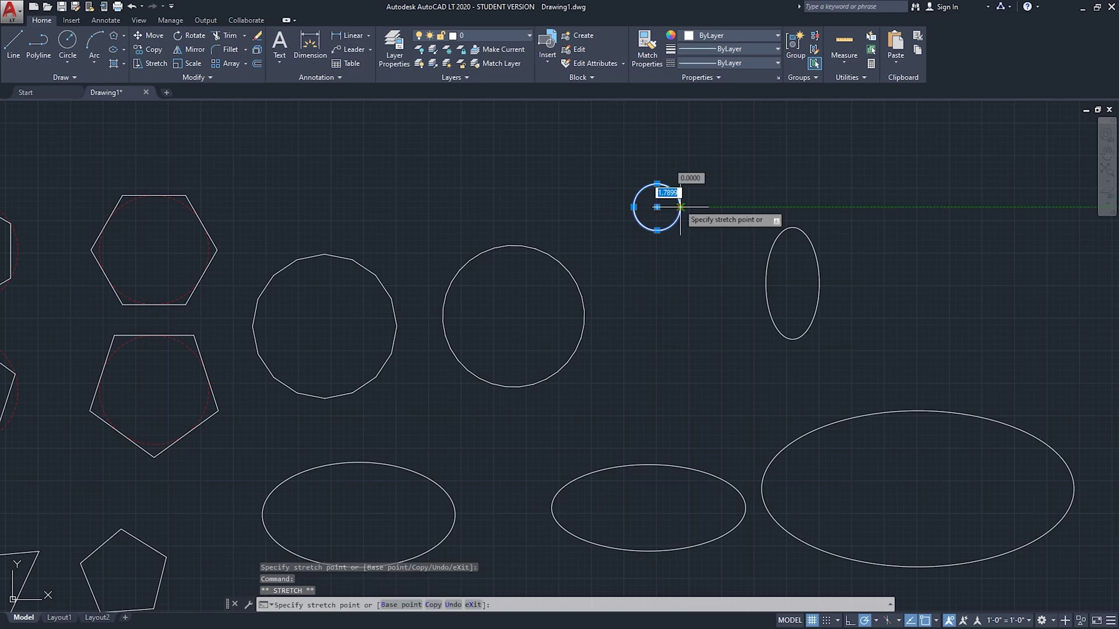
{"action": "left_click", "coordinate": [732, 207]}
{"action": "scroll", "coordinate": [645, 183], "scroll_direction": "down", "scroll_amount": 3}
{"action": "key", "text": "Escape"}
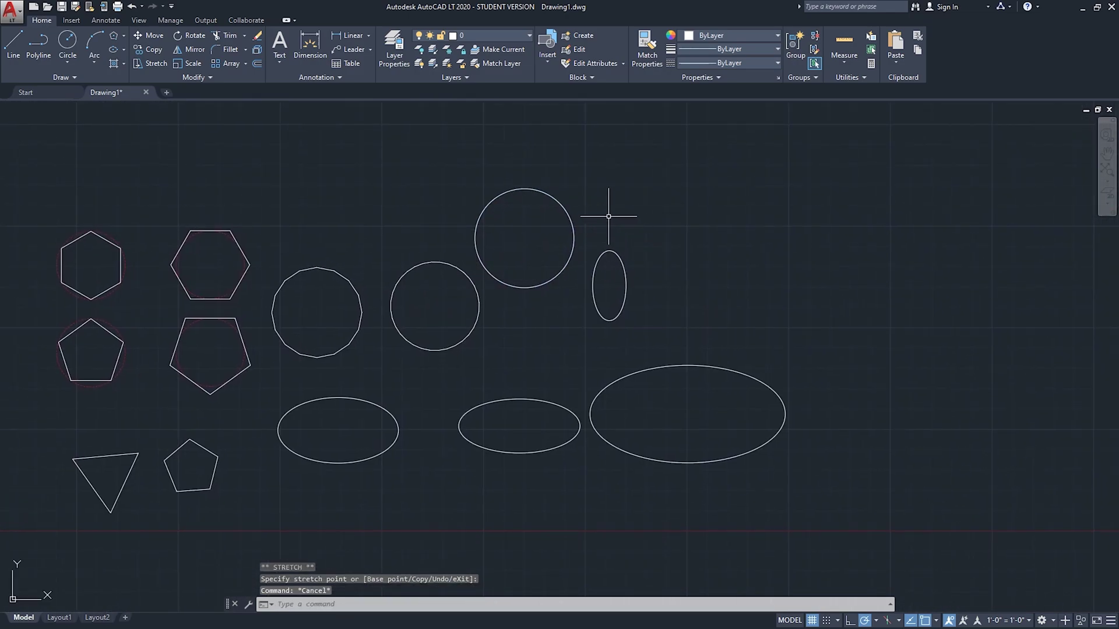
Step: Draw an Axis, End ellipse to the right of the narrow one, with a horizontal first axis and a distance of about 7.5 to the other axis
{"action": "left_click", "coordinate": [125, 49]}
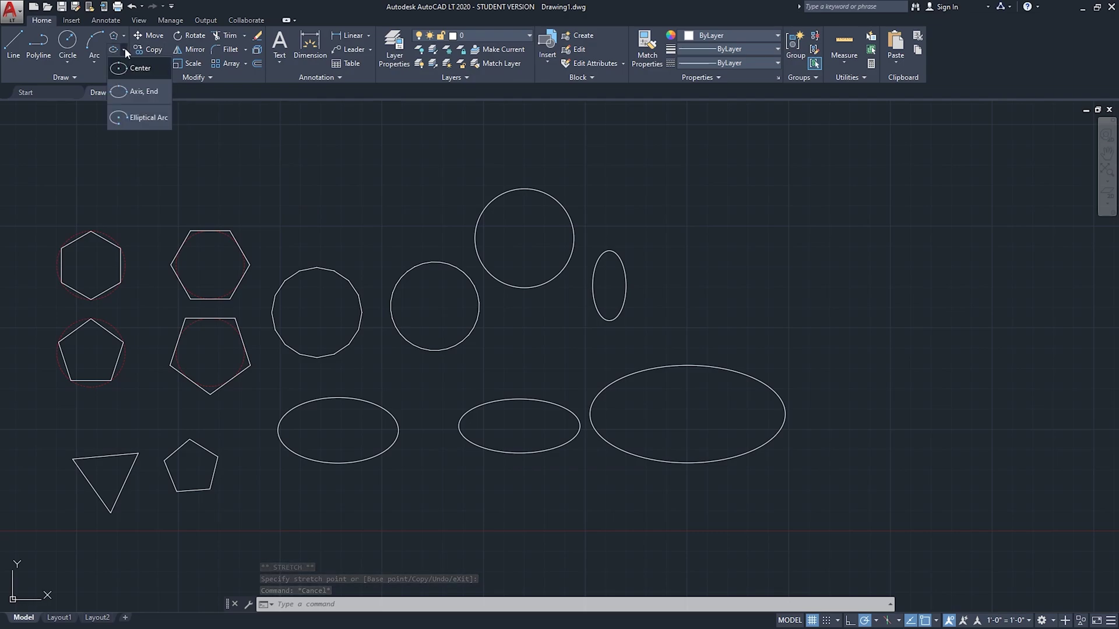
{"action": "left_click", "coordinate": [123, 93]}
{"action": "scroll", "coordinate": [512, 303], "scroll_direction": "down", "scroll_amount": 1}
{"action": "scroll", "coordinate": [559, 268], "scroll_direction": "up", "scroll_amount": 3}
{"action": "scroll", "coordinate": [460, 244], "scroll_direction": "down", "scroll_amount": 2}
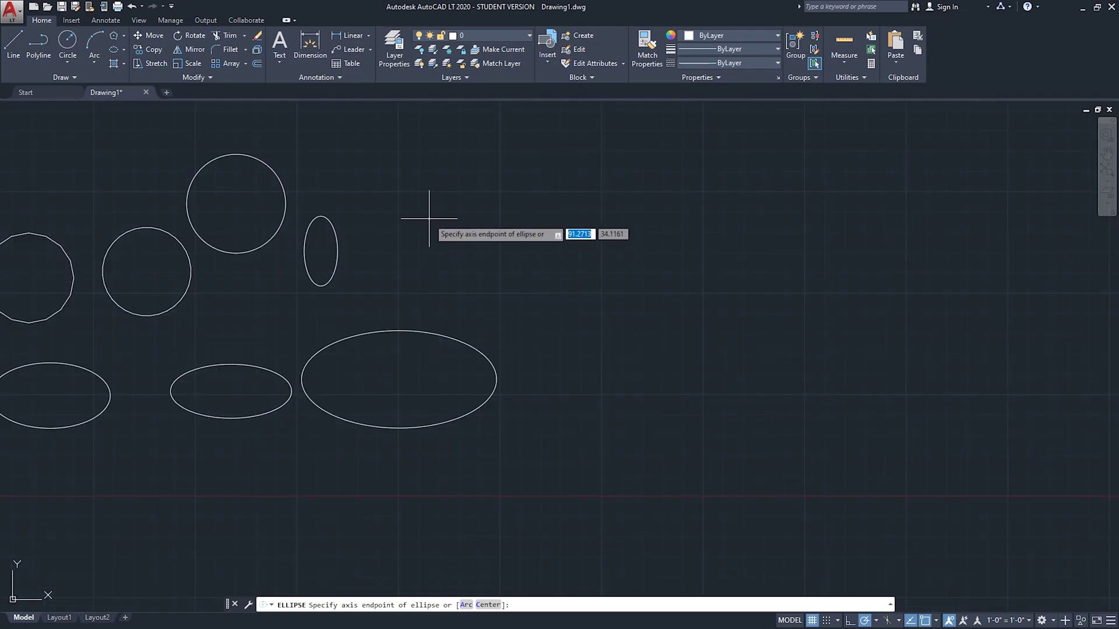
{"action": "left_click", "coordinate": [429, 218]}
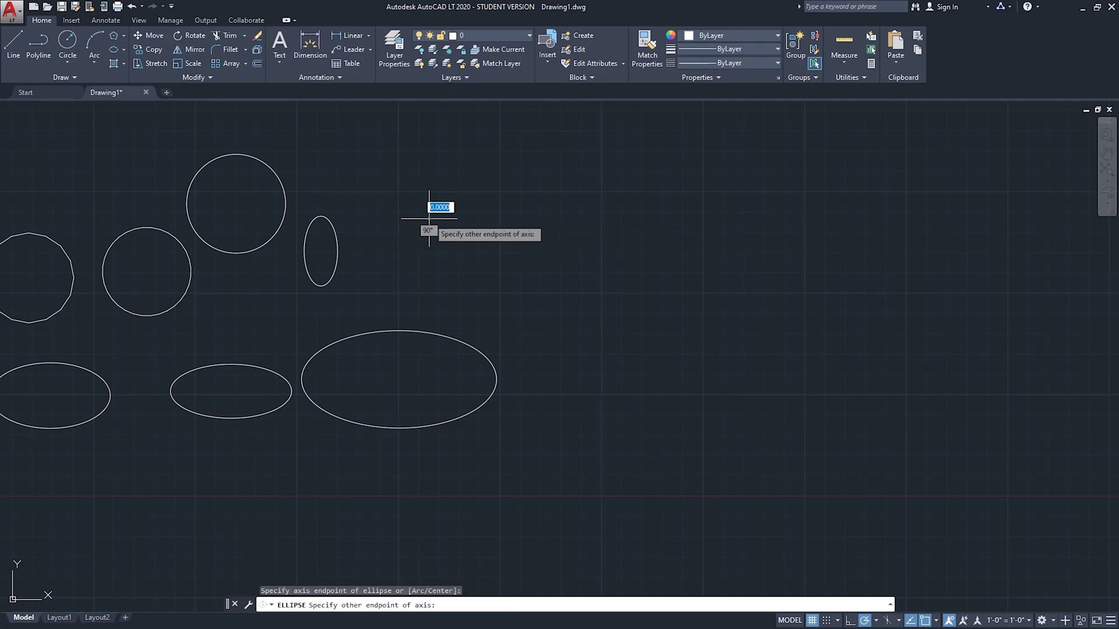
{"action": "left_click", "coordinate": [647, 219]}
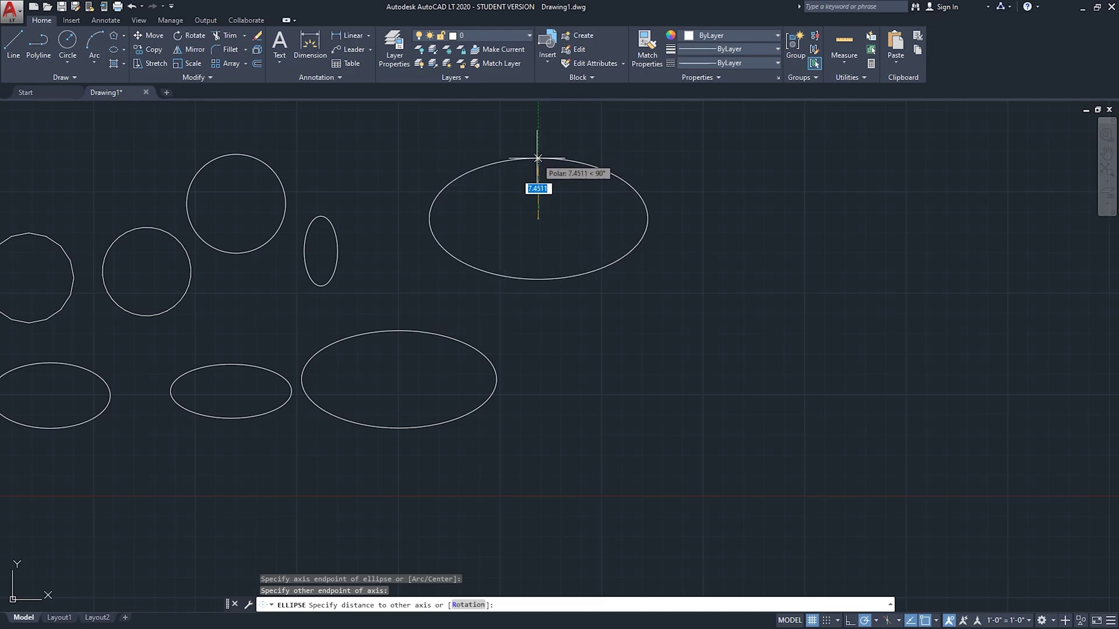
{"action": "left_click", "coordinate": [538, 158]}
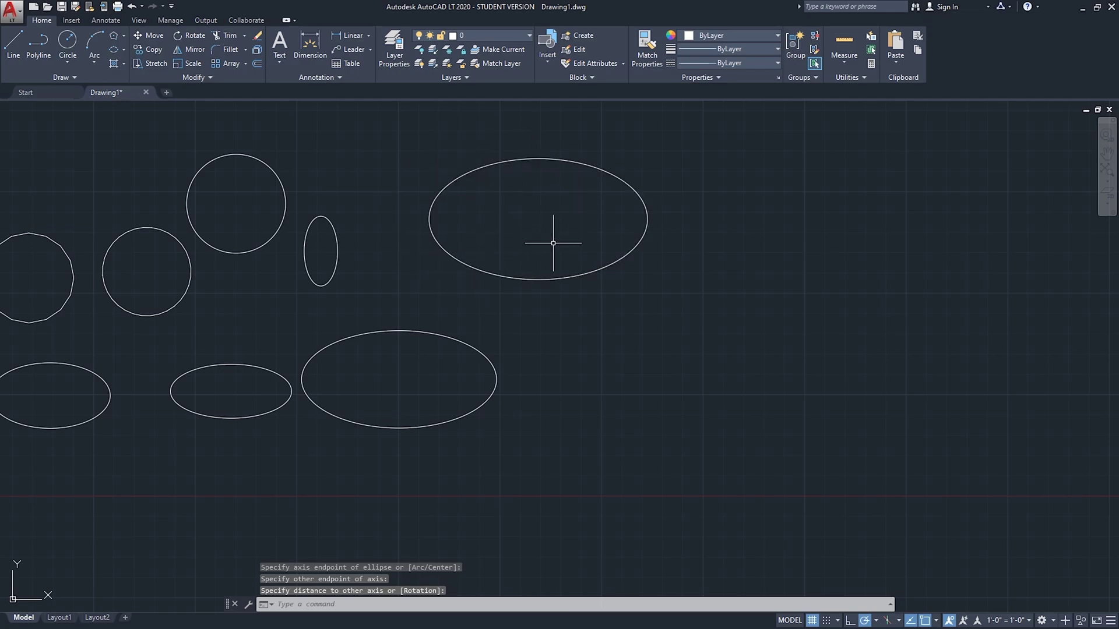
Step: Draw an elliptical arc below the Axis, End ellipse: horizontal axis about 29.6, other axis distance about 8, running from the right end to directly below its center
{"action": "middle_click_drag", "start_coordinate": [512, 219], "coordinate": [457, 219]}
{"action": "scroll", "coordinate": [410, 214], "scroll_direction": "down", "scroll_amount": 3}
{"action": "middle_click_drag", "start_coordinate": [289, 246], "coordinate": [451, 248]}
{"action": "scroll", "coordinate": [544, 295], "scroll_direction": "up", "scroll_amount": 2}
{"action": "middle_click_drag", "start_coordinate": [544, 294], "coordinate": [452, 281]}
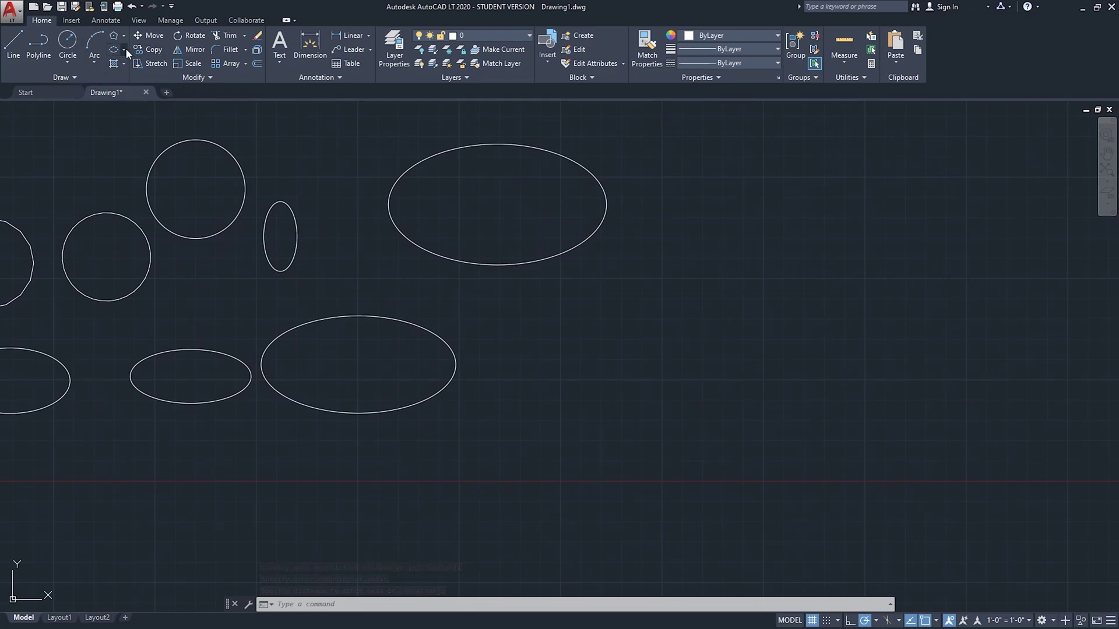
{"action": "left_click", "coordinate": [124, 50]}
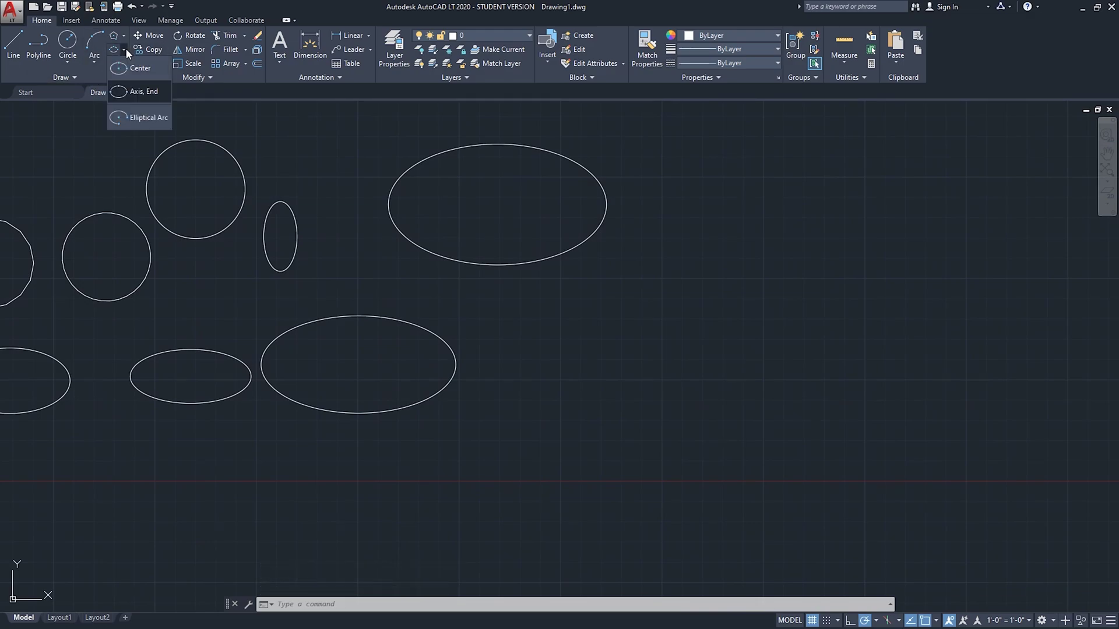
{"action": "left_click", "coordinate": [147, 118]}
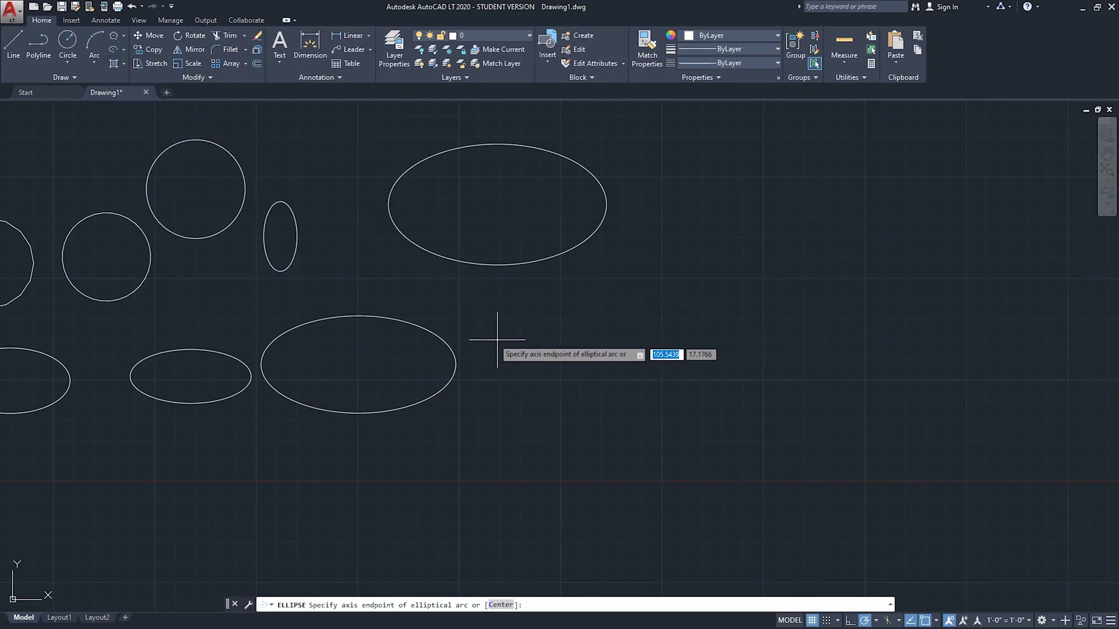
{"action": "left_click", "coordinate": [124, 48]}
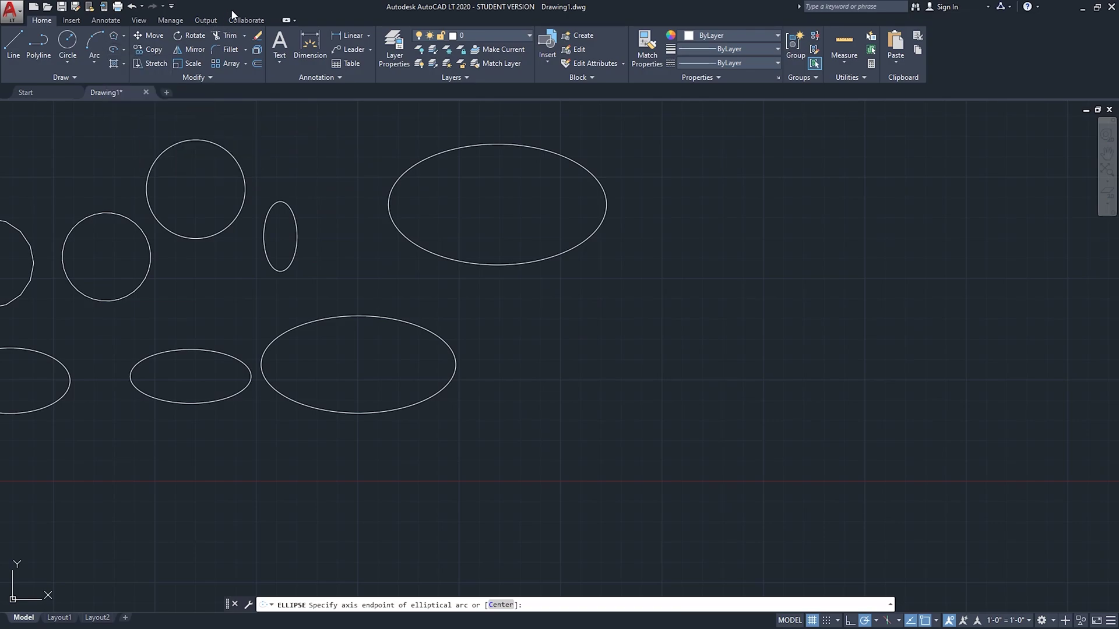
{"action": "left_click", "coordinate": [552, 341]}
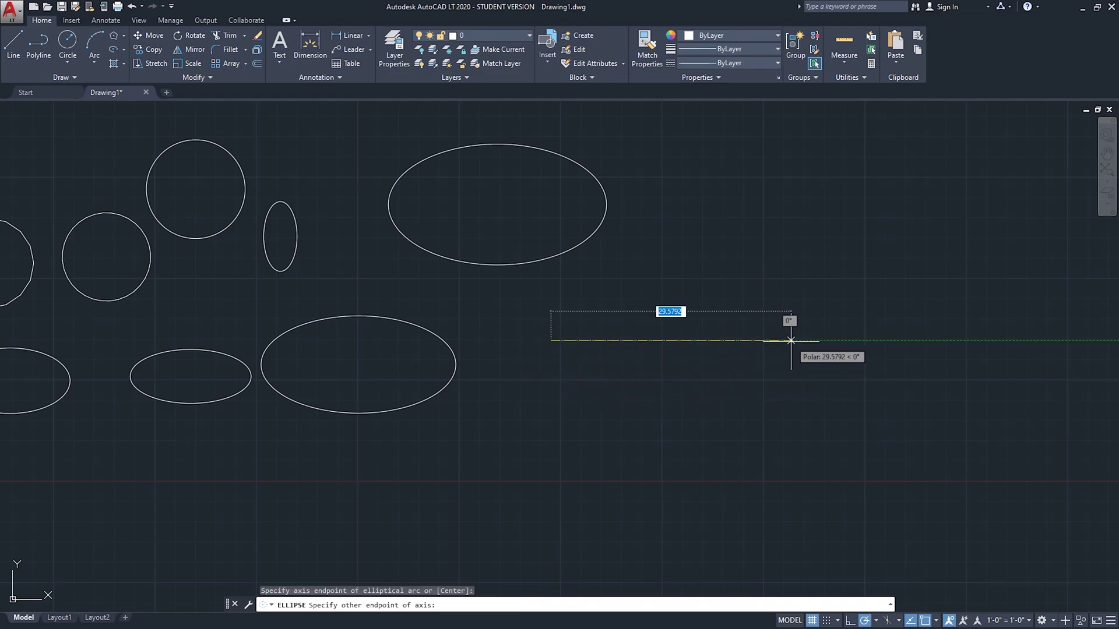
{"action": "left_click", "coordinate": [791, 341]}
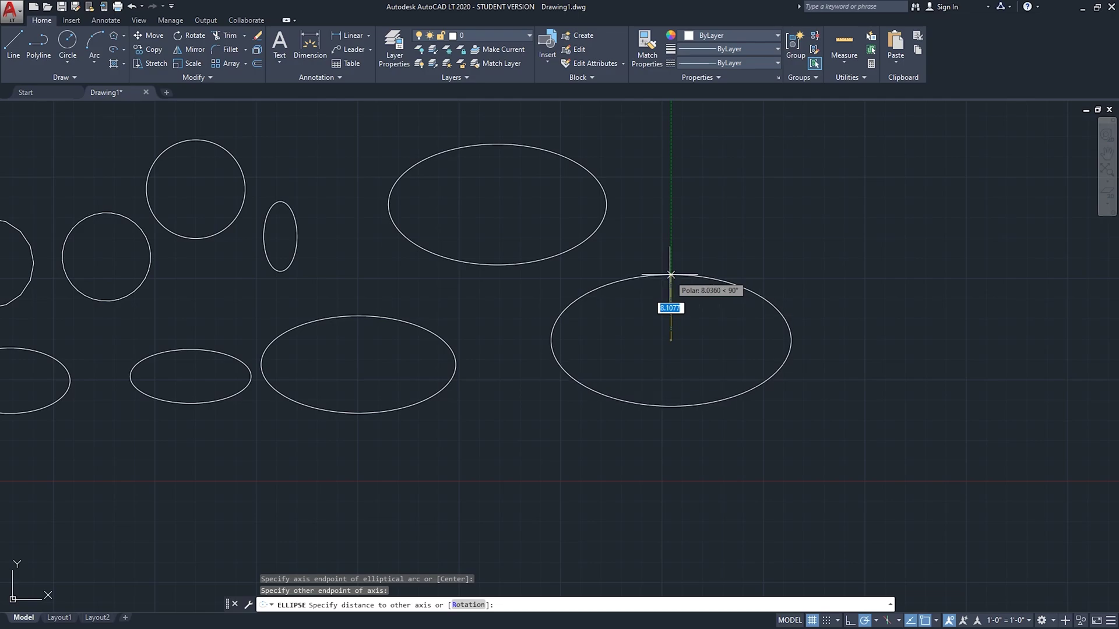
{"action": "left_click", "coordinate": [671, 274]}
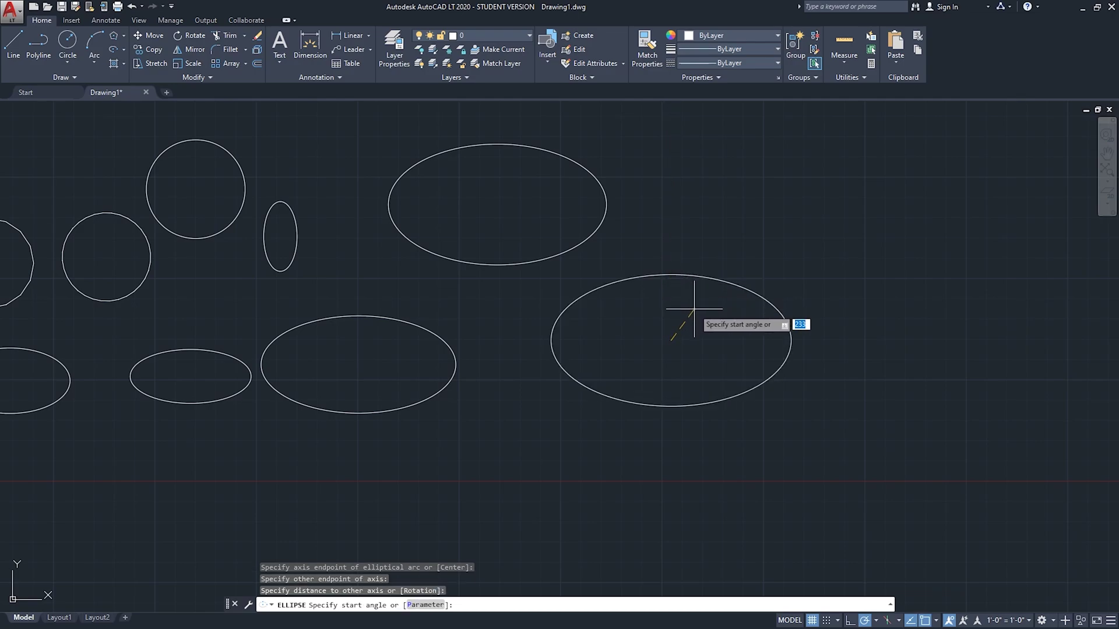
{"action": "left_click", "coordinate": [749, 341]}
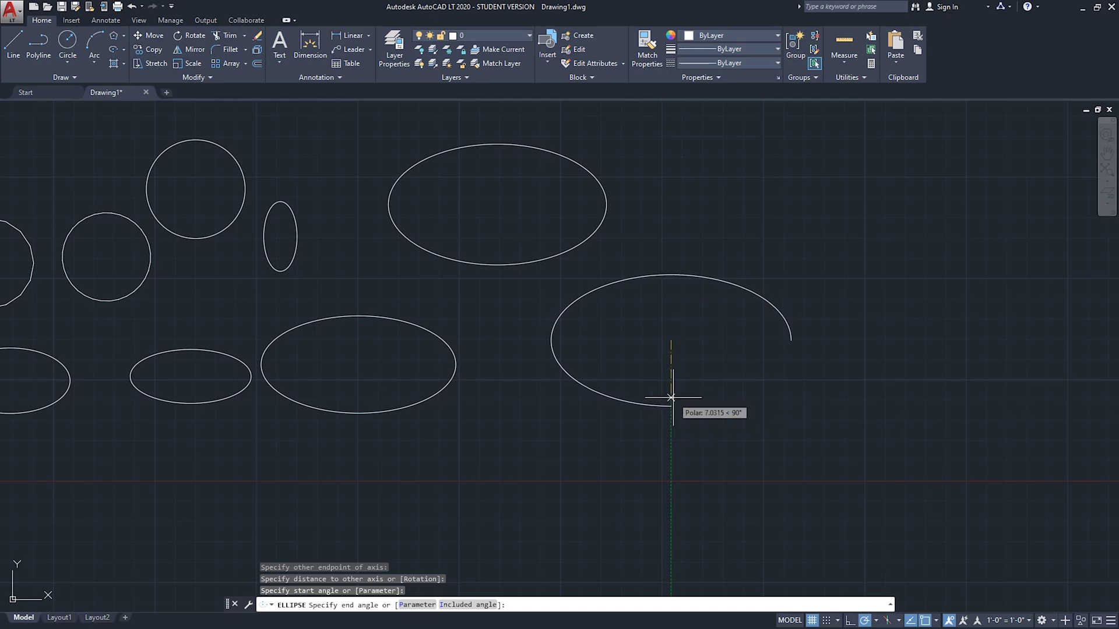
{"action": "left_click", "coordinate": [670, 445]}
Step: Draw a second elliptical arc to the right of the first, horizontal first axis, starting at its left end with an end angle of 180
{"action": "middle_click_drag", "start_coordinate": [689, 420], "coordinate": [579, 425]}
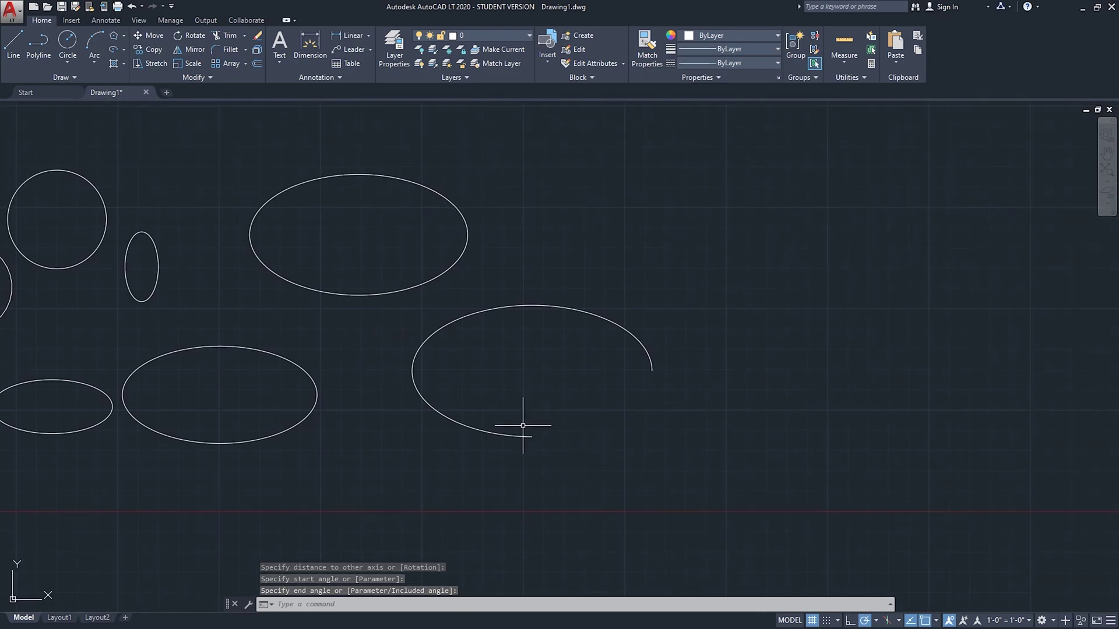
{"action": "left_click", "coordinate": [114, 49]}
{"action": "middle_click_drag", "start_coordinate": [796, 393], "coordinate": [606, 368]}
{"action": "left_click", "coordinate": [615, 366]}
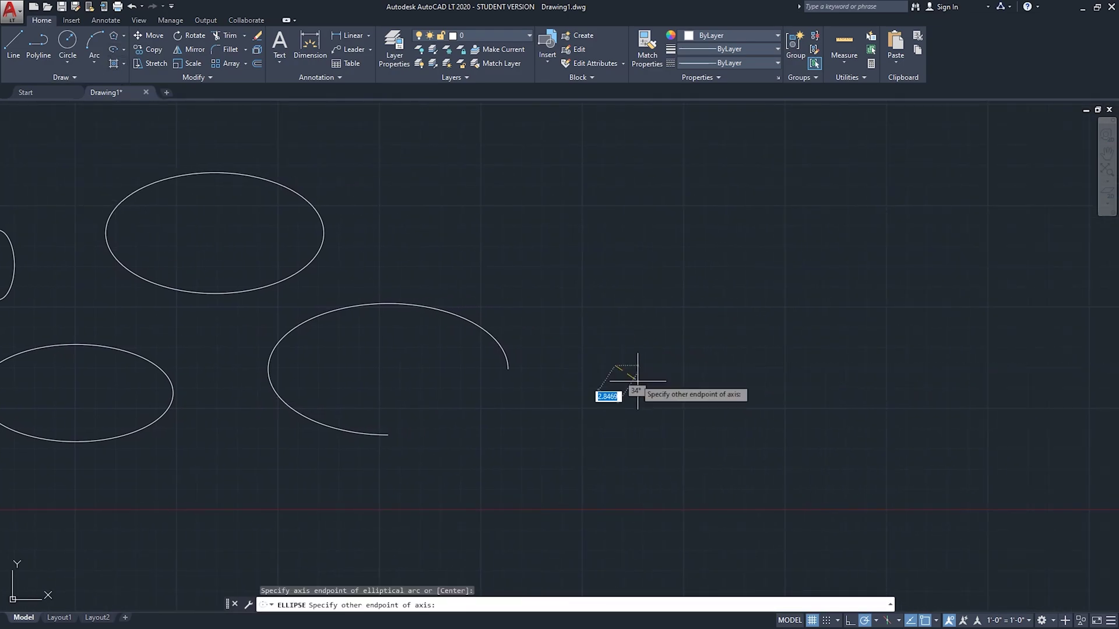
{"action": "left_click", "coordinate": [844, 366]}
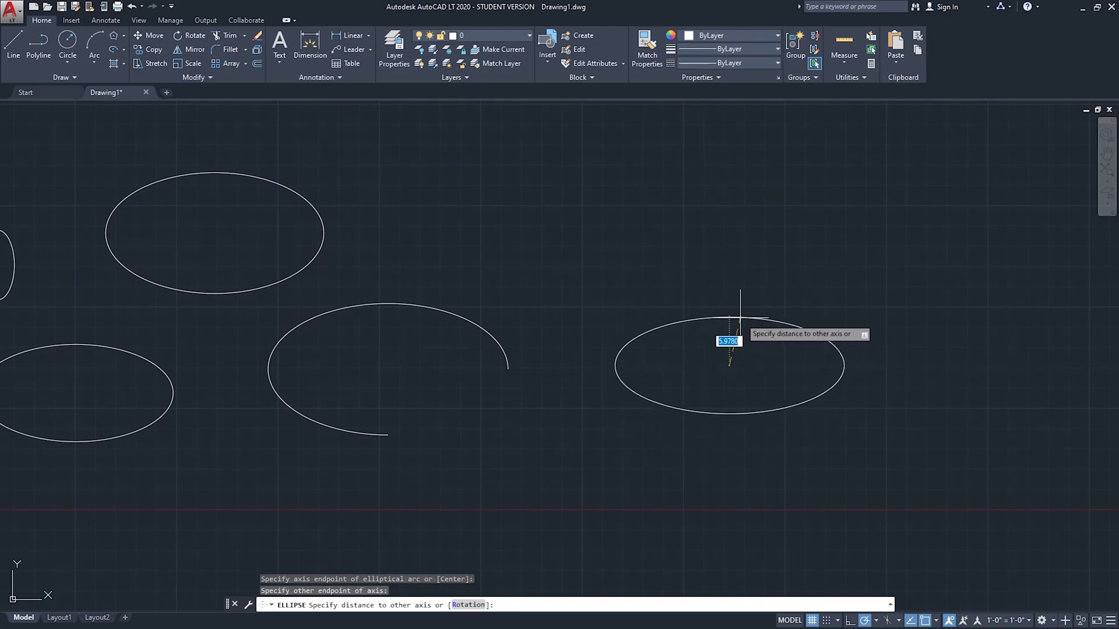
{"action": "left_click", "coordinate": [729, 276]}
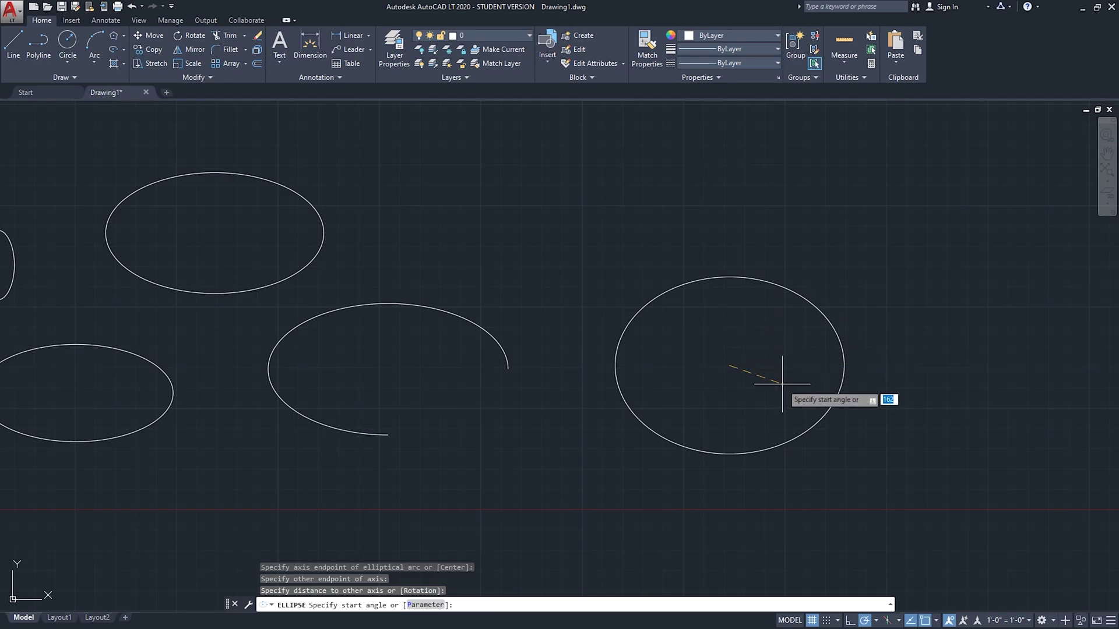
{"action": "left_click", "coordinate": [630, 365]}
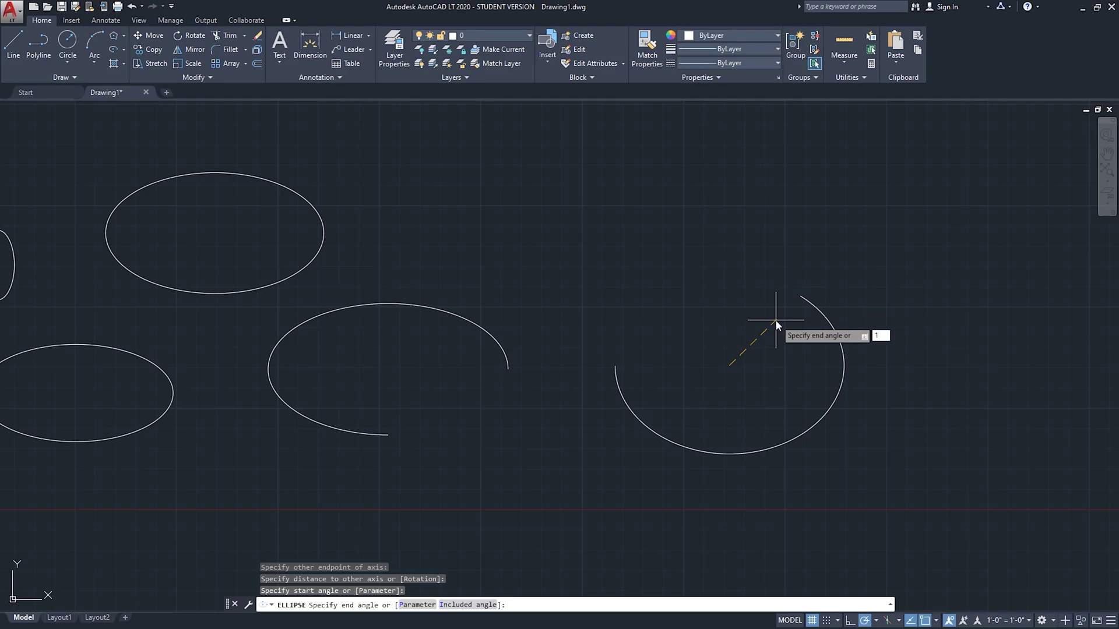
{"action": "key", "text": "Return"}
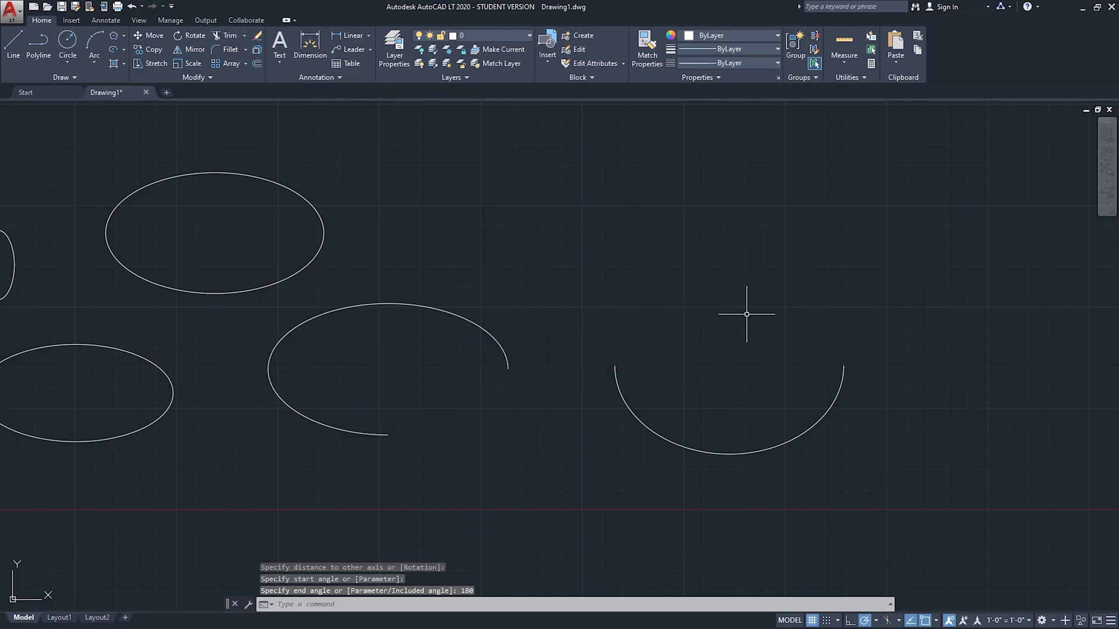
{"action": "scroll", "coordinate": [657, 324], "scroll_direction": "down", "scroll_amount": 4}
{"action": "scroll", "coordinate": [498, 337], "scroll_direction": "up", "scroll_amount": 2}
{"action": "key", "text": "F9"}
{"action": "key", "text": "F9"}
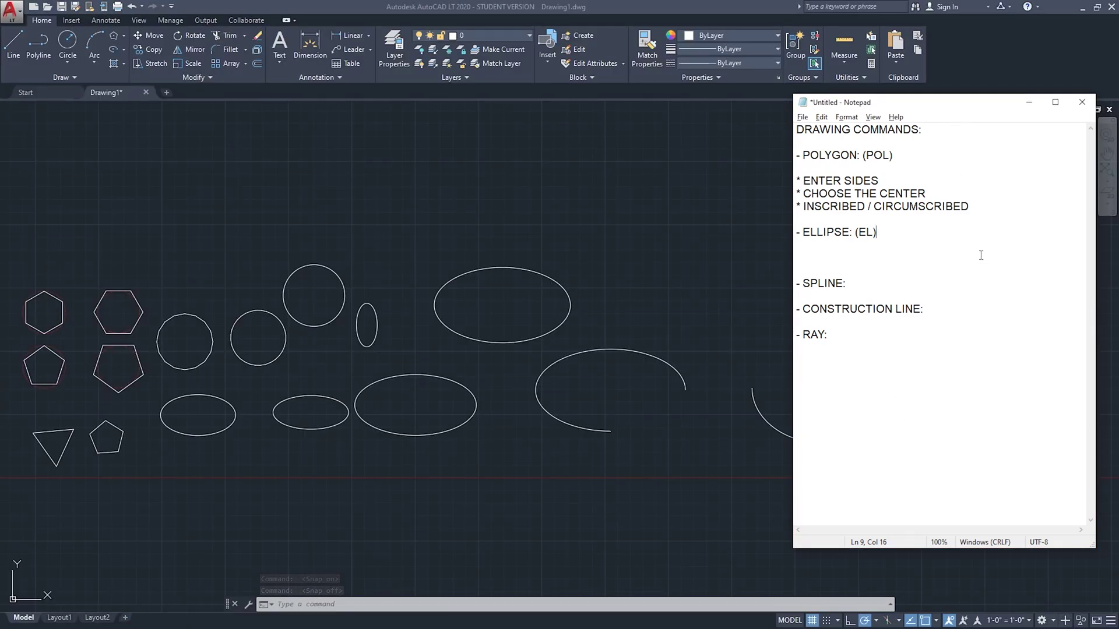
Step: Switch to Notepad, add the note "* CIRCLE / 2-RADIUSES" under the ELLIPSE entry, and append "(SPL)" to the SPLINE entry
{"action": "key", "text": "Return"}
{"action": "key", "text": "Return"}
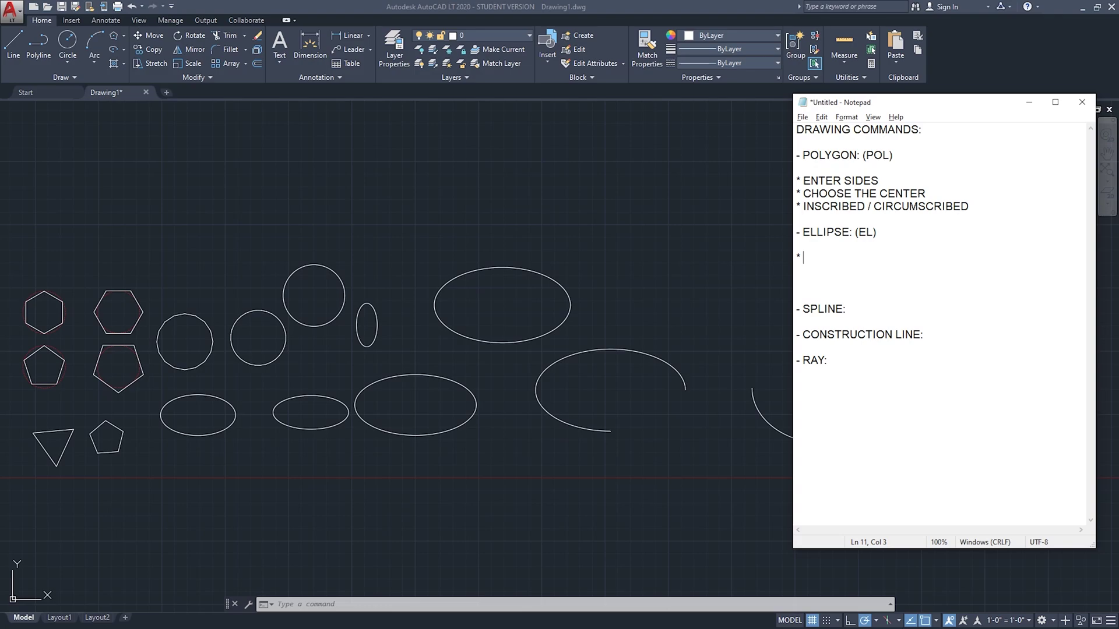
{"action": "left_click", "coordinate": [121, 46]}
{"action": "left_click", "coordinate": [123, 47]}
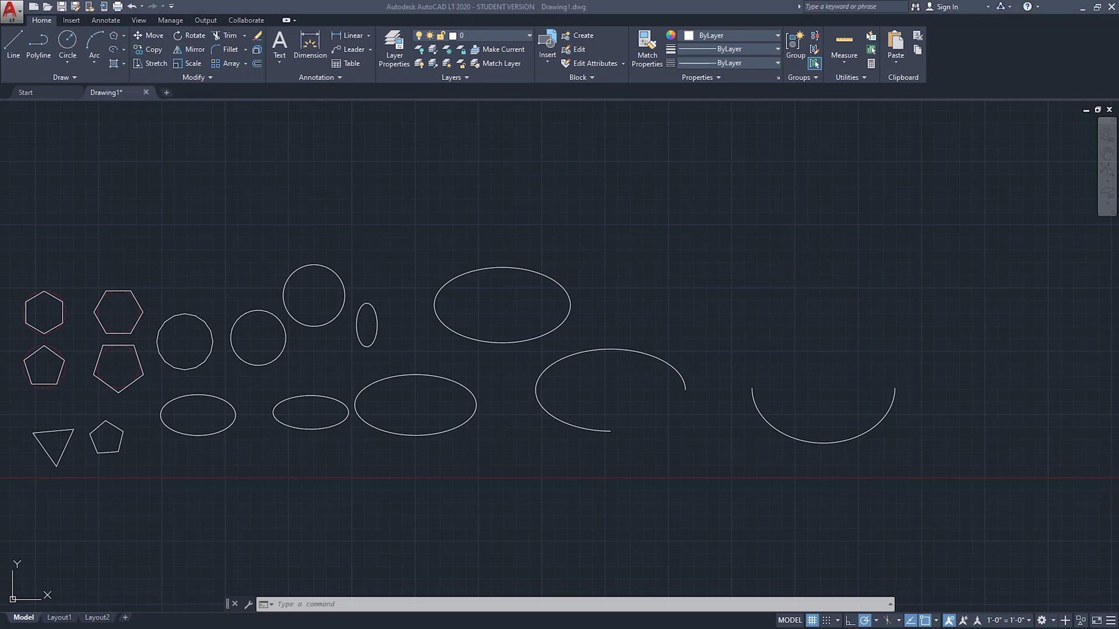
{"action": "key", "text": "alt+Tab"}
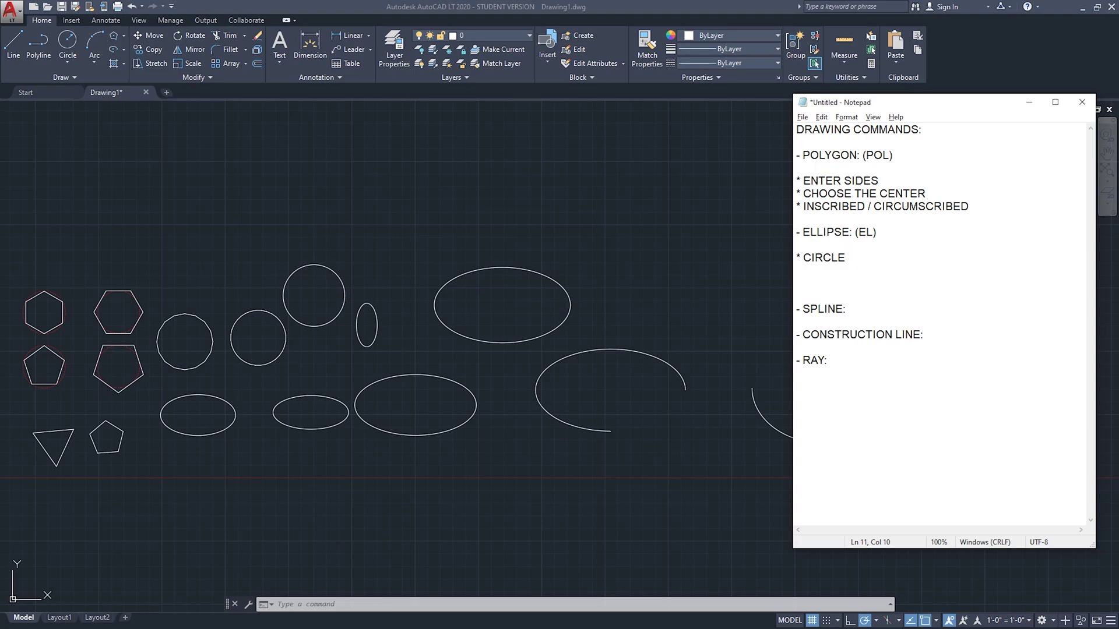
{"action": "type", "text": "RADIUES"}
{"action": "key", "text": "Delete"}
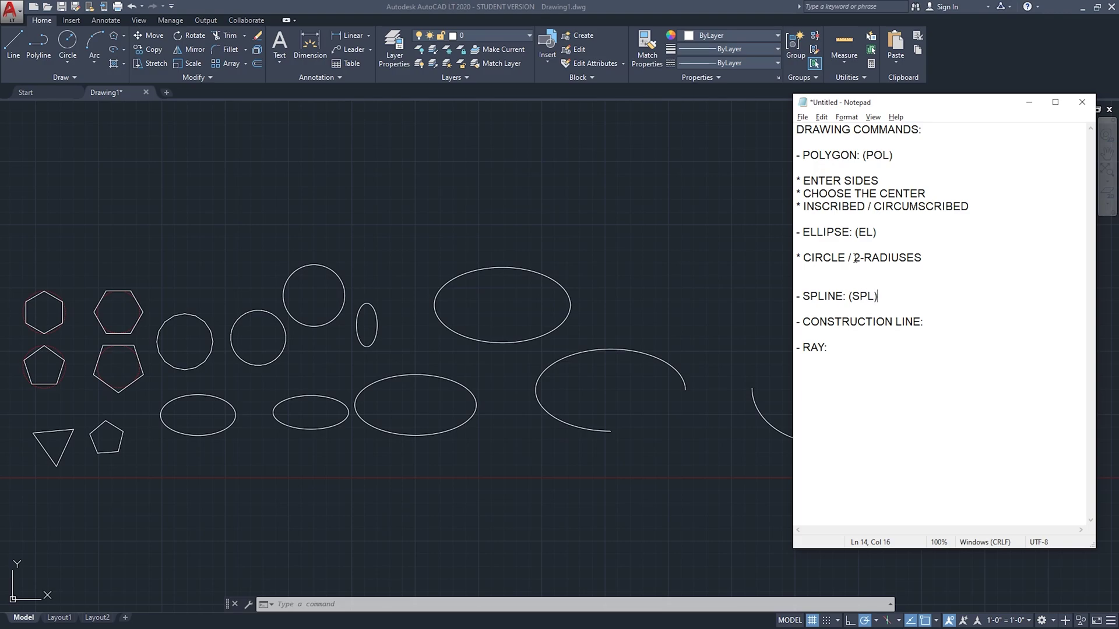
Step: List the two spline types as "* SPLINE FIT" and "* SPLINE CV" under the SPLINE entry in the notes
{"action": "key", "text": "Return"}
{"action": "key", "text": "Return"}
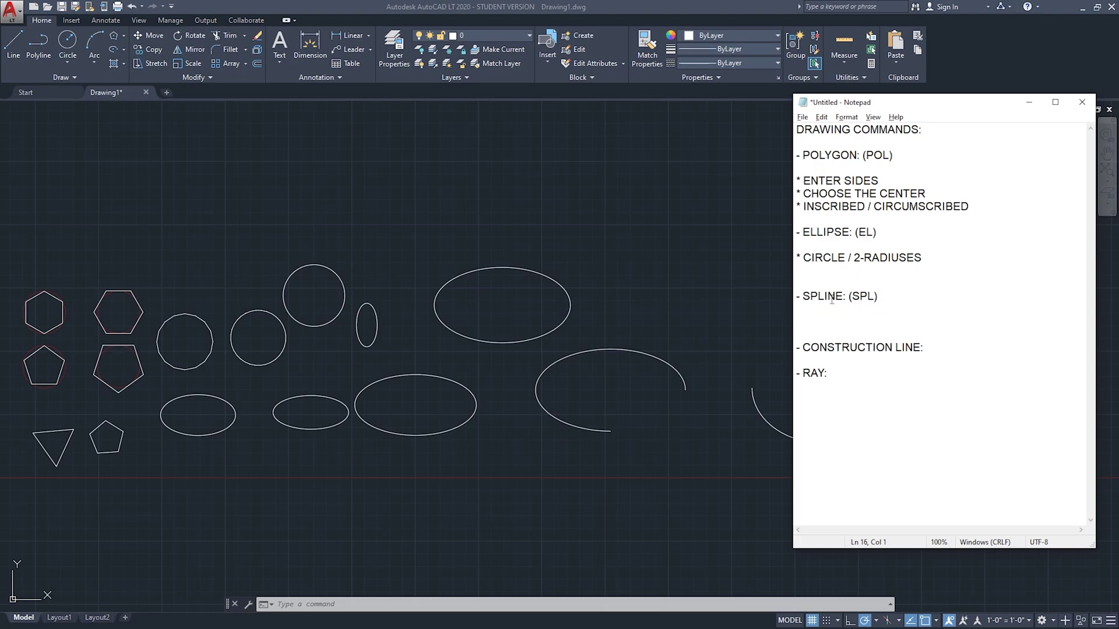
{"action": "type", "text": "* SPLINE FIT"}
{"action": "key", "text": "Return"}
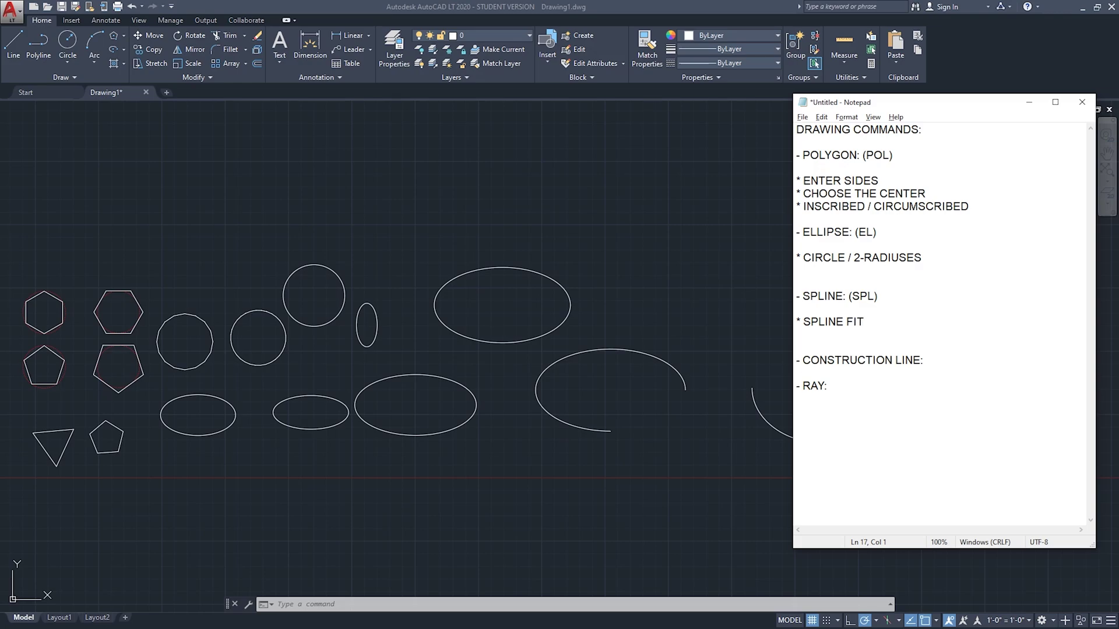
{"action": "type", "text": "* SPLINE CV"}
{"action": "key", "text": "Return"}
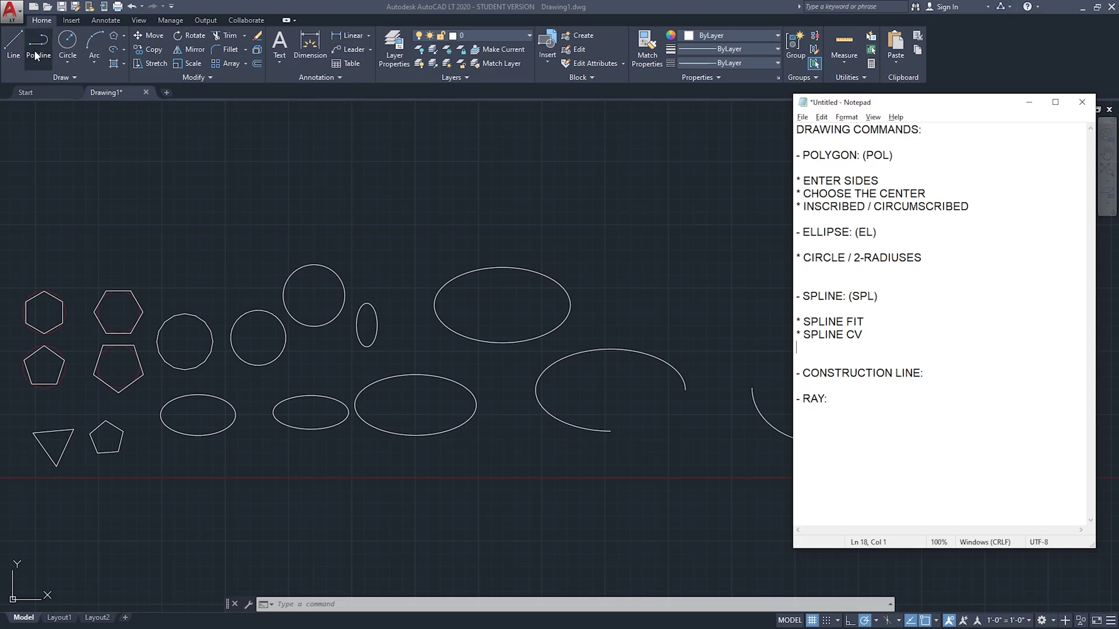
Step: Switch back to AutoCAD, draw a wavy Spline Fit curve through eight points above the polygons, and select it to show its fit points
{"action": "key", "text": "alt+Tab"}
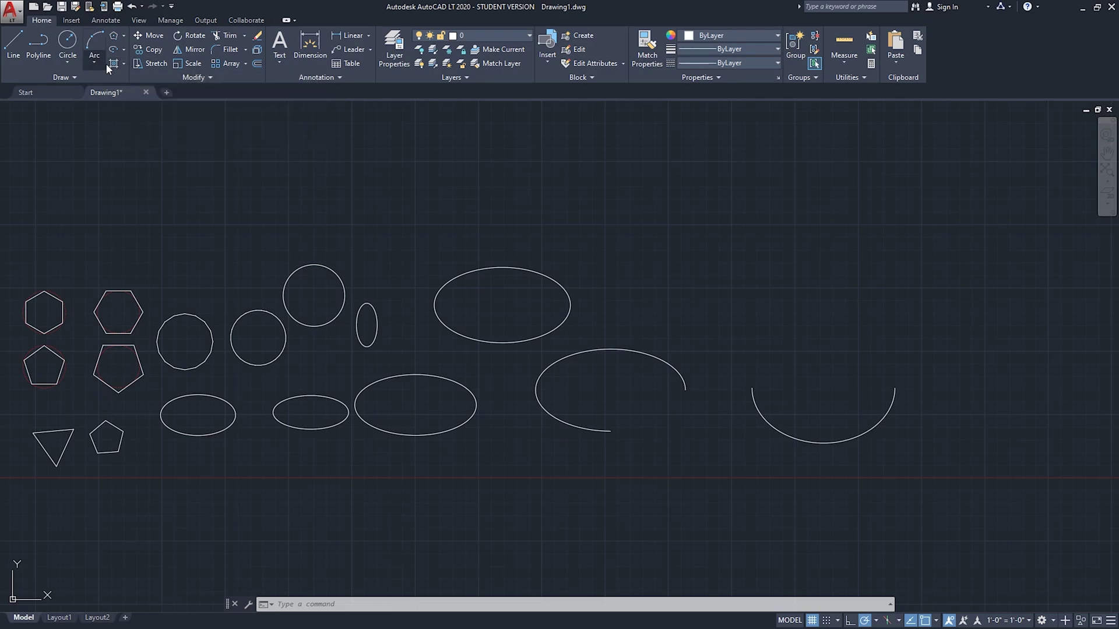
{"action": "left_click", "coordinate": [75, 79]}
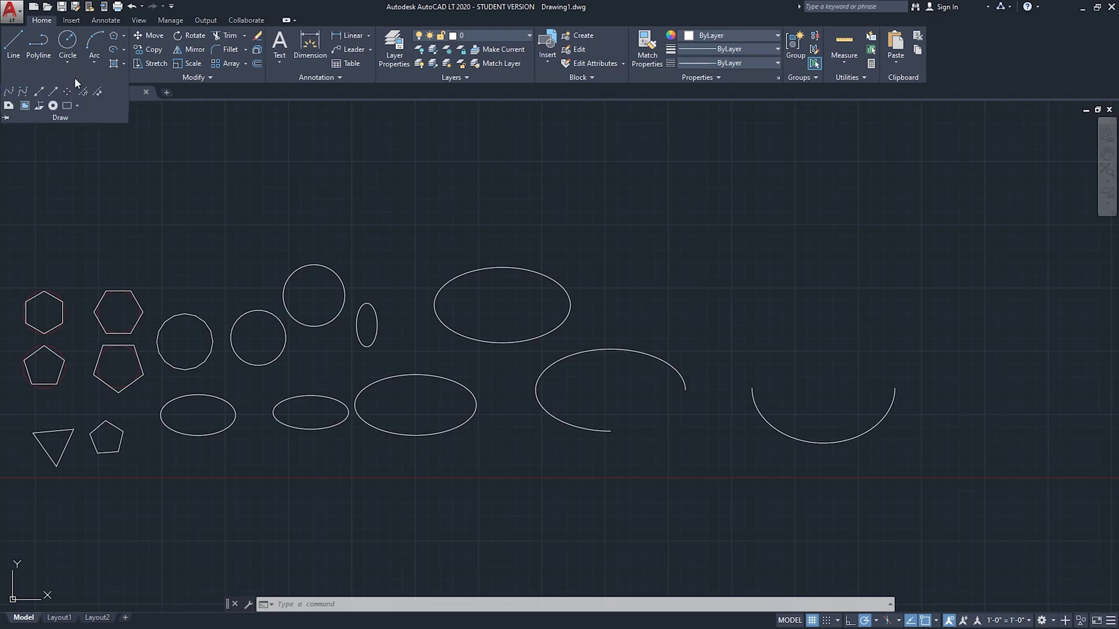
{"action": "left_click", "coordinate": [10, 93]}
{"action": "mouse_move", "coordinate": [134, 185]}
{"action": "middle_mouse_down"}
{"action": "mouse_move", "coordinate": [207, 212]}
{"action": "mouse_move", "coordinate": [242, 242]}
{"action": "middle_mouse_up"}
{"action": "scroll", "coordinate": [166, 262], "scroll_direction": "up", "scroll_amount": 2}
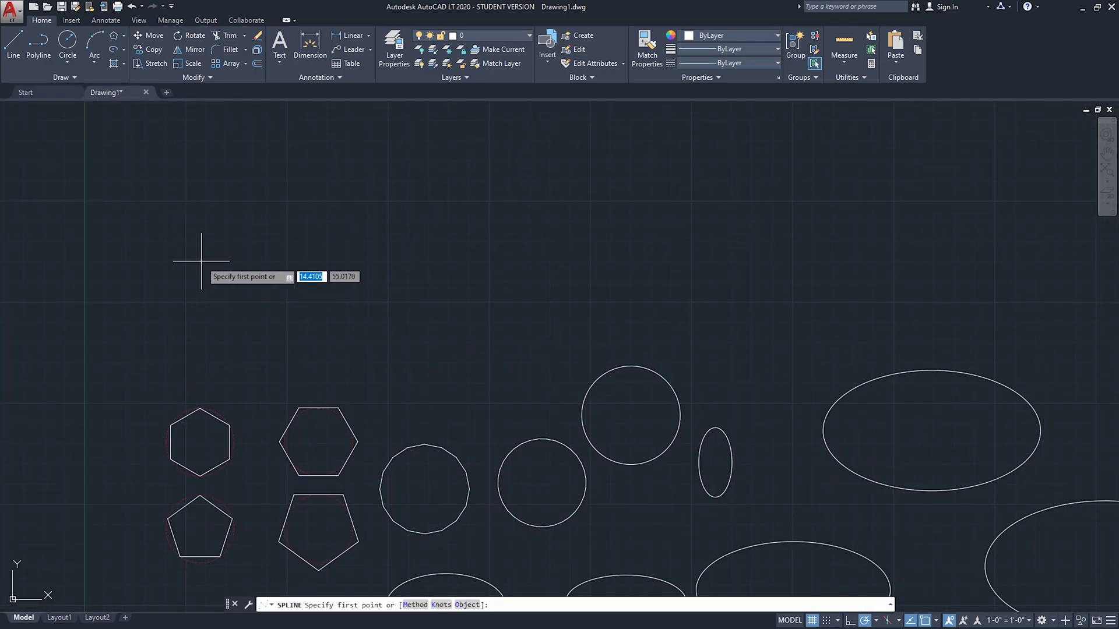
{"action": "left_click", "coordinate": [202, 255]}
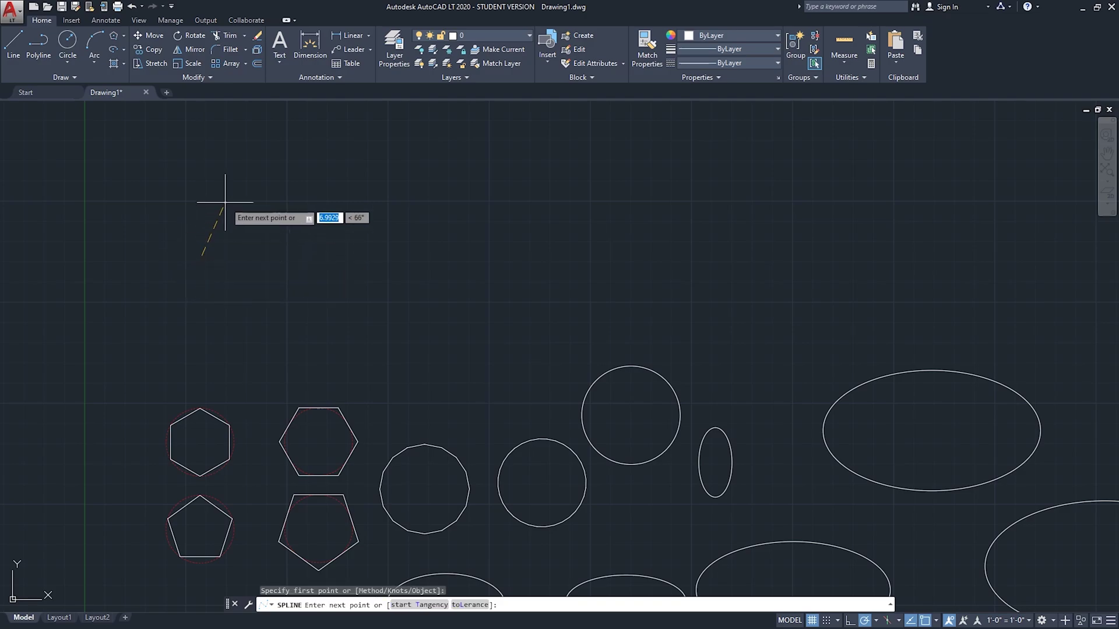
{"action": "left_click", "coordinate": [245, 173]}
{"action": "left_click", "coordinate": [310, 303]}
{"action": "left_click", "coordinate": [388, 168]}
{"action": "left_click", "coordinate": [440, 289]}
{"action": "left_click", "coordinate": [506, 175]}
{"action": "left_click", "coordinate": [548, 302]}
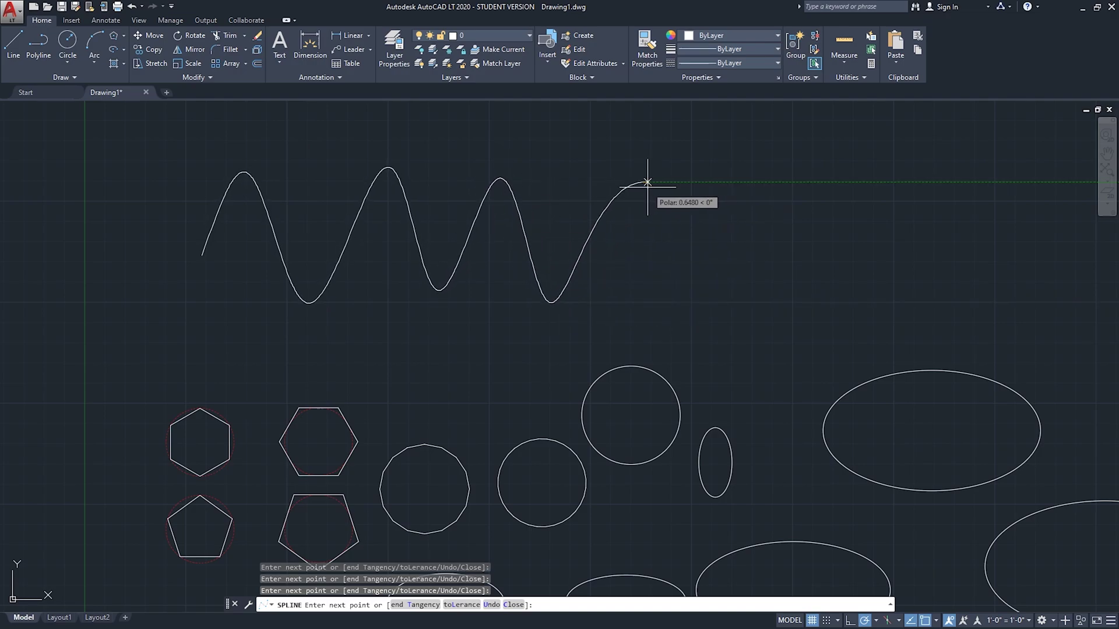
{"action": "right_click", "coordinate": [647, 182]}
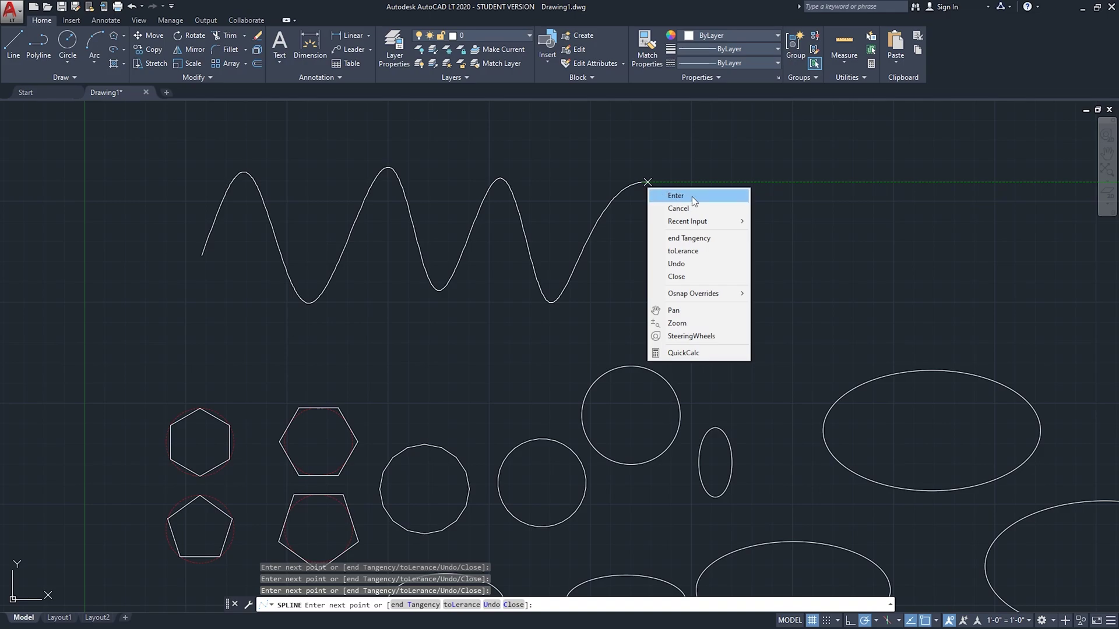
{"action": "left_click", "coordinate": [676, 196]}
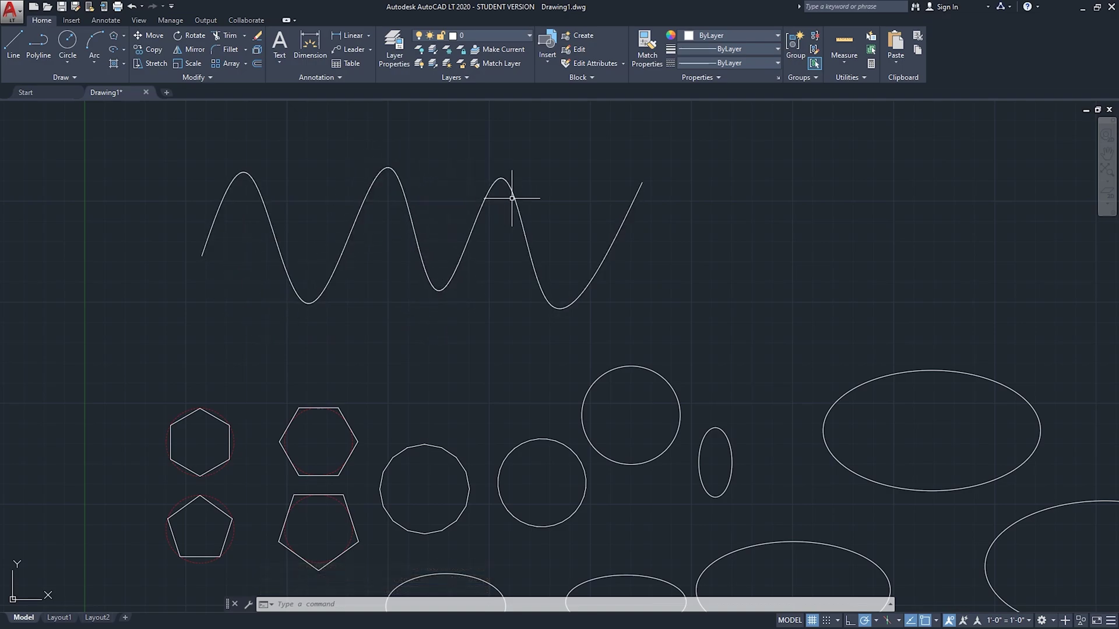
{"action": "middle_click_drag", "start_coordinate": [512, 198], "coordinate": [492, 266]}
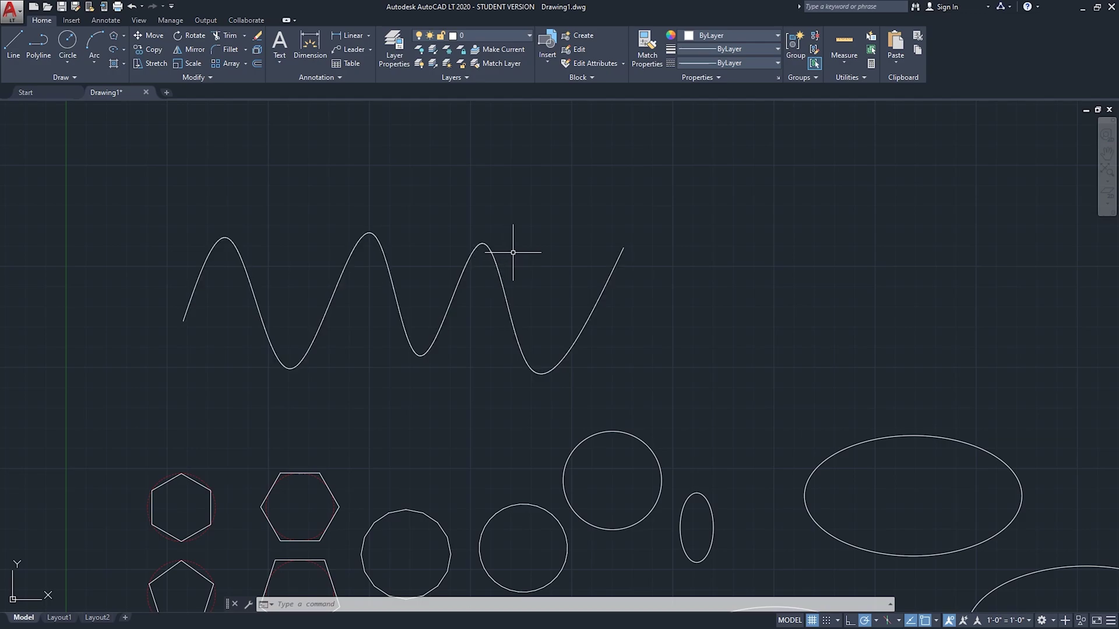
{"action": "left_click", "coordinate": [494, 260]}
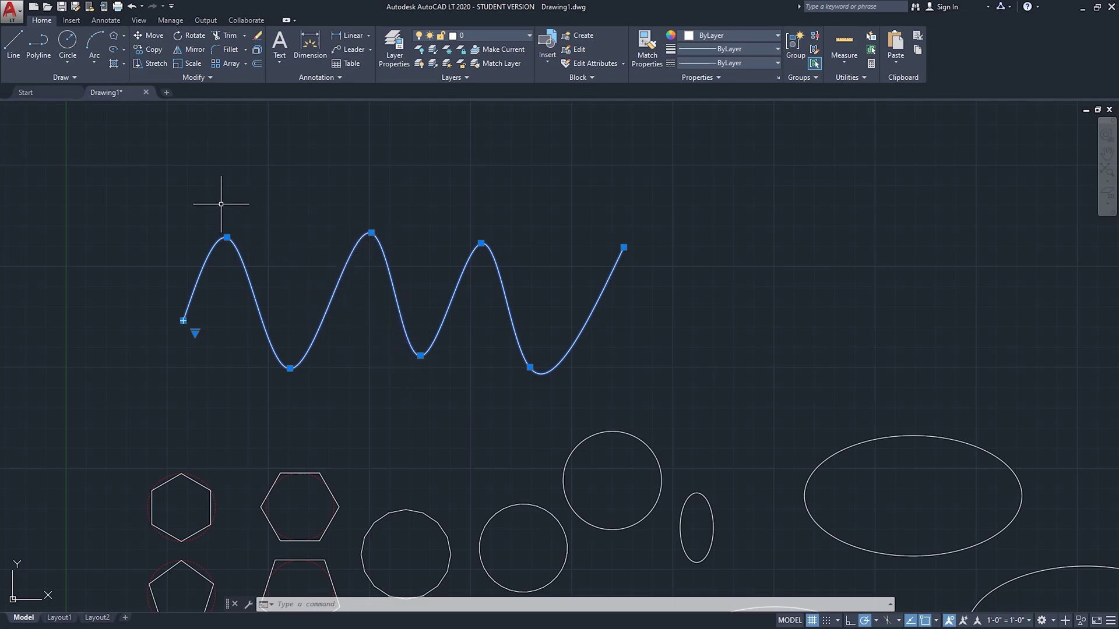
Step: Draw a zigzag Spline CV curve through ten control vertices above the existing fit spline and finish it
{"action": "left_click", "coordinate": [63, 78]}
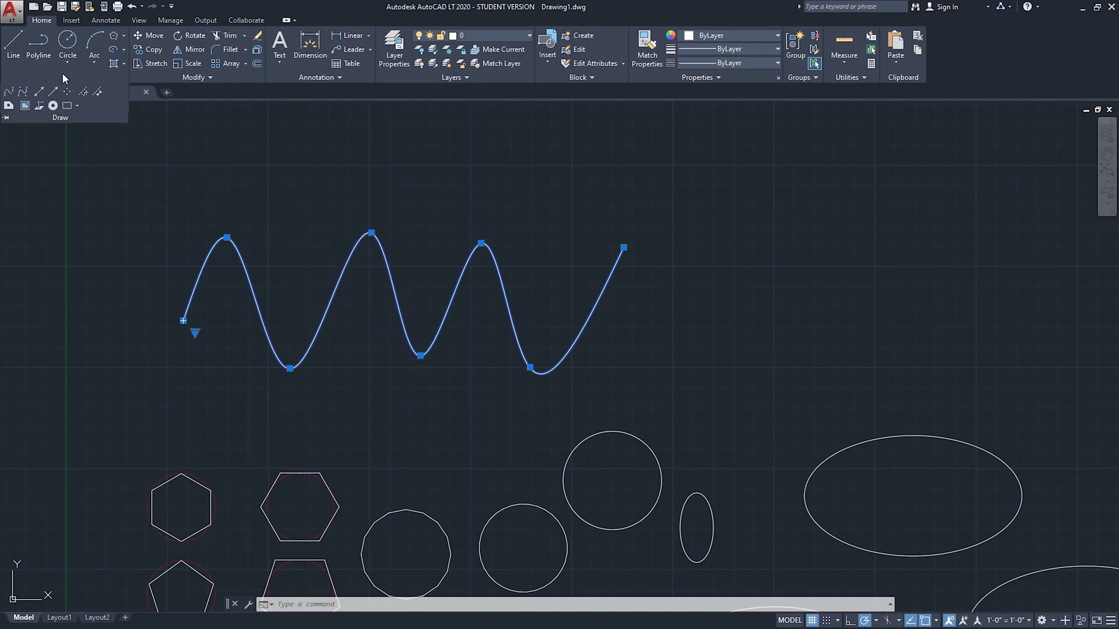
{"action": "left_click", "coordinate": [21, 93]}
{"action": "middle_click_drag", "start_coordinate": [220, 183], "coordinate": [195, 282]}
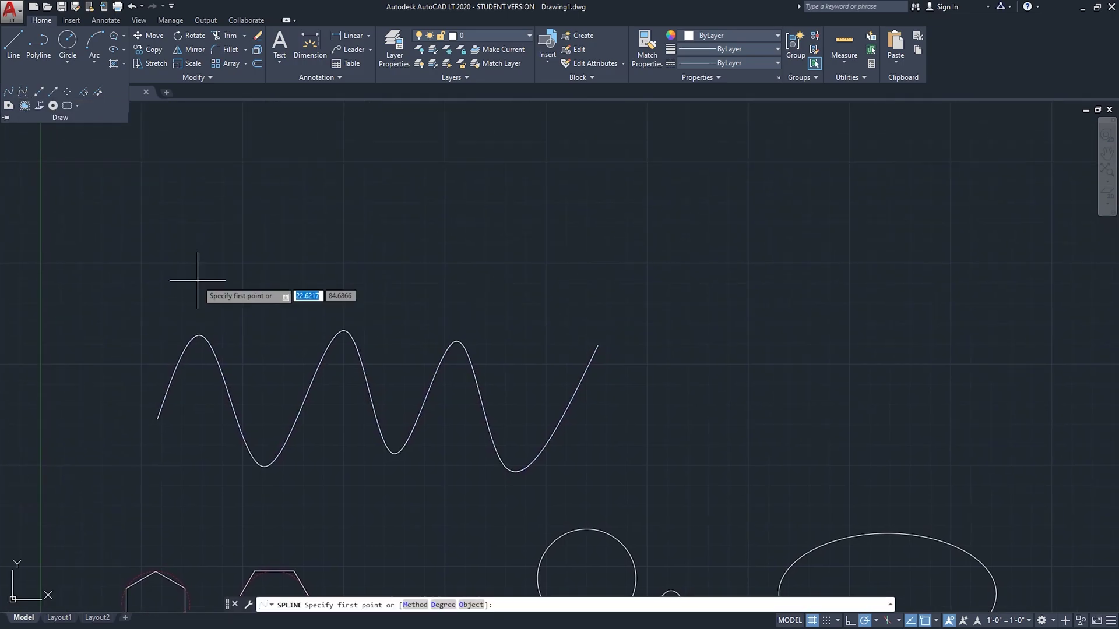
{"action": "left_click", "coordinate": [155, 245]}
{"action": "left_click", "coordinate": [265, 281]}
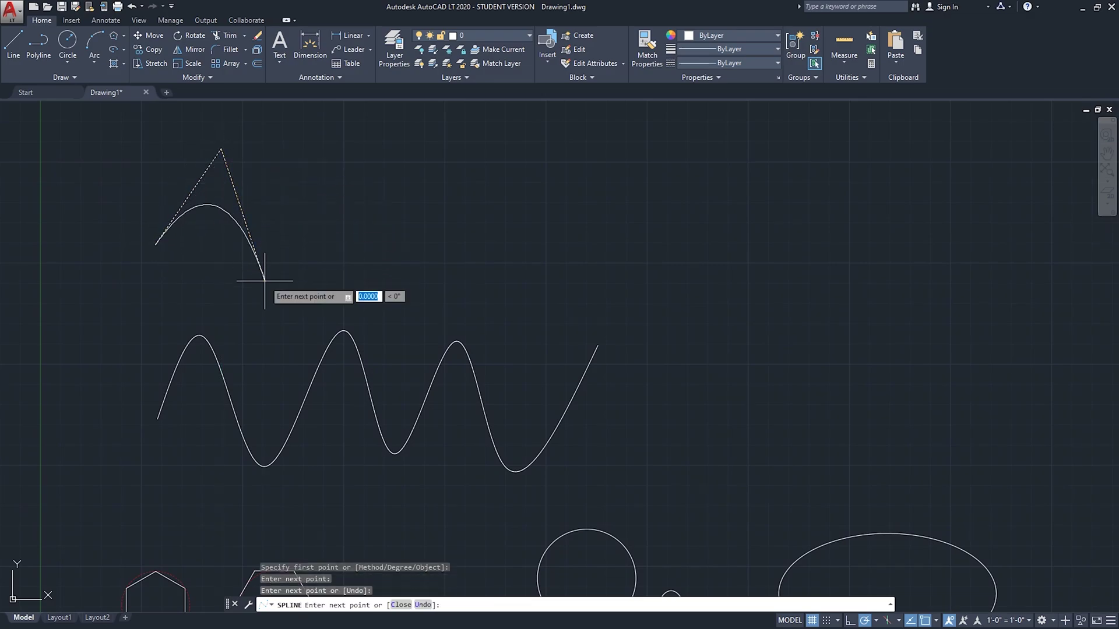
{"action": "left_click", "coordinate": [318, 144]}
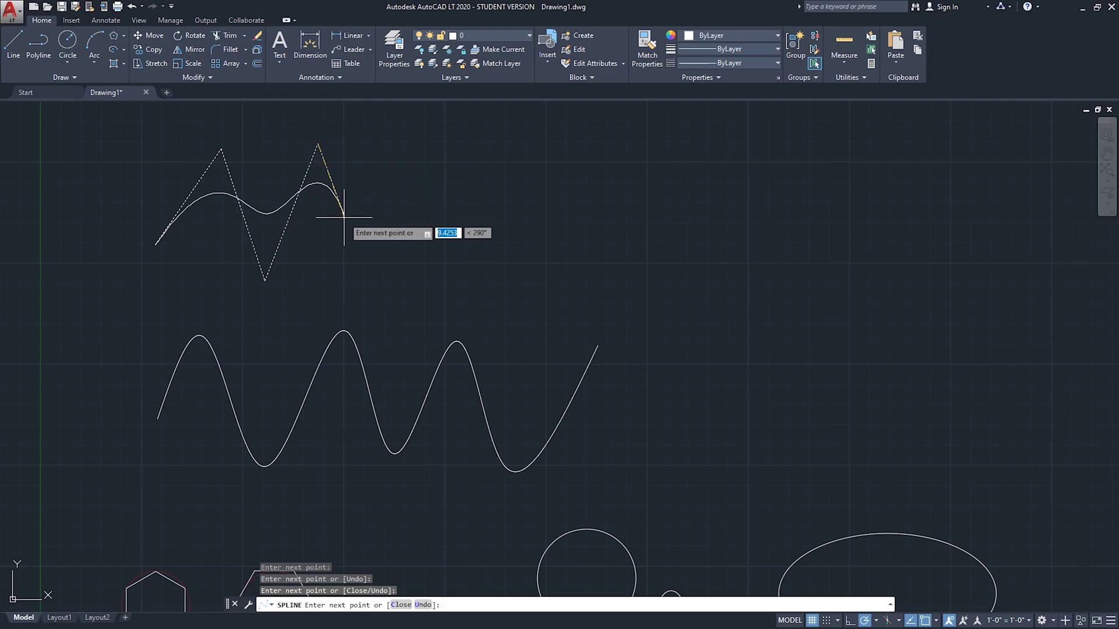
{"action": "left_click", "coordinate": [356, 280]}
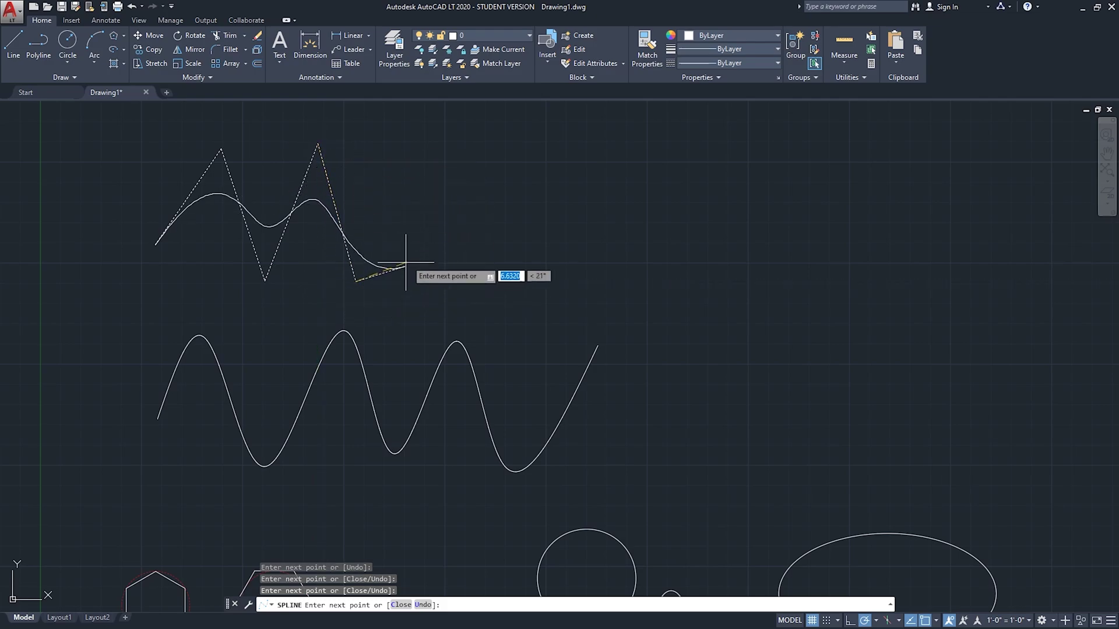
{"action": "left_click", "coordinate": [423, 155]}
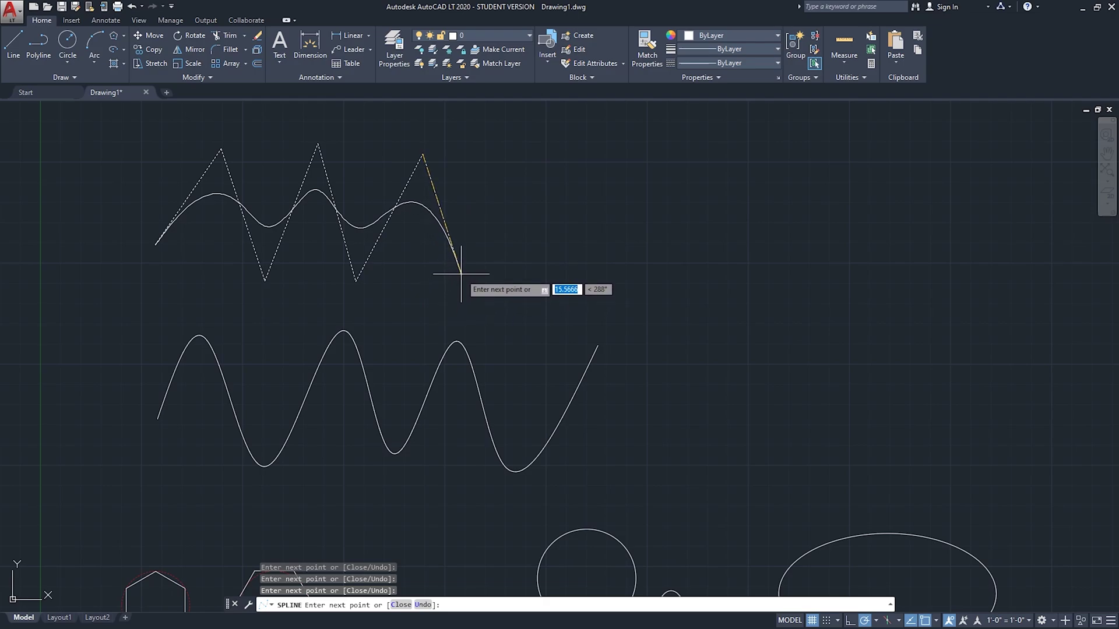
{"action": "left_click", "coordinate": [461, 273]}
{"action": "left_click", "coordinate": [522, 154]}
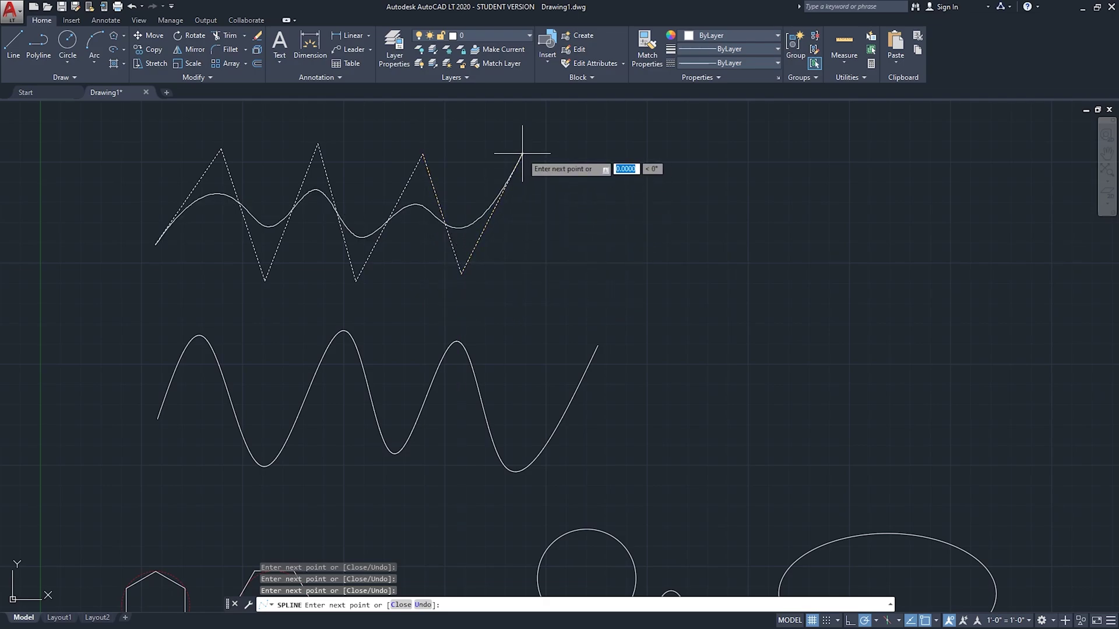
{"action": "left_click", "coordinate": [545, 276]}
{"action": "left_click", "coordinate": [610, 164]}
{"action": "right_click", "coordinate": [664, 171]}
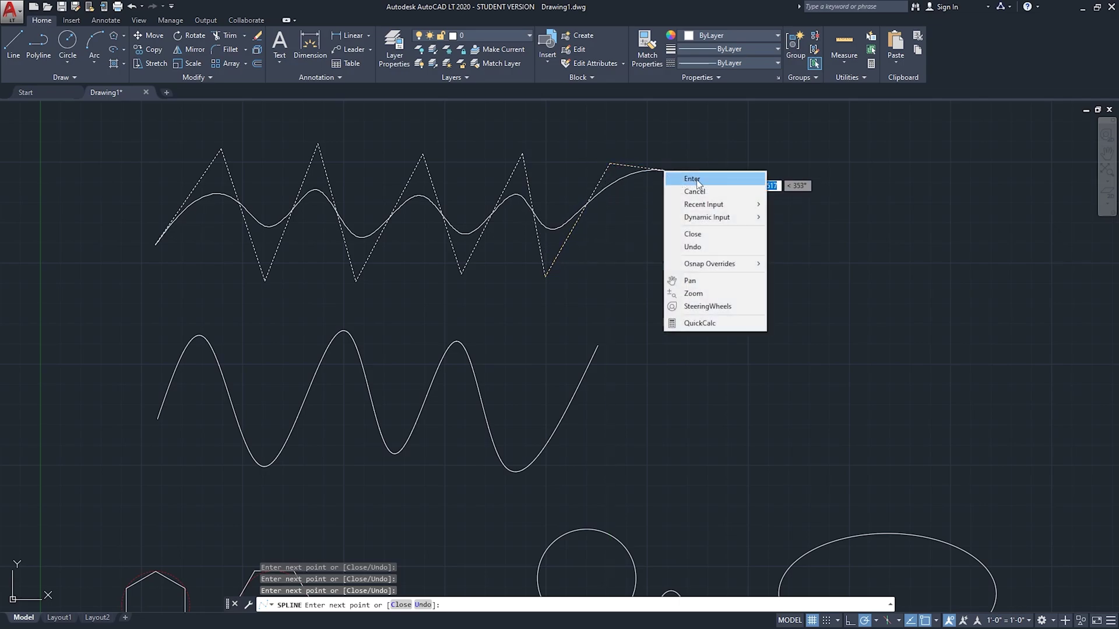
{"action": "left_click", "coordinate": [698, 180]}
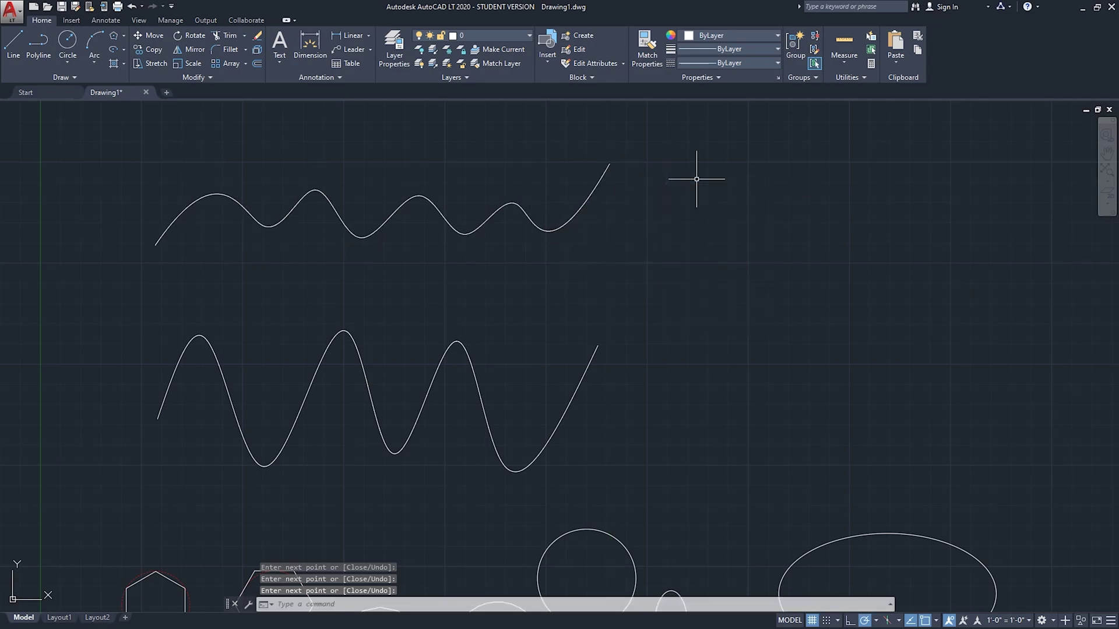
{"action": "key", "text": "F9"}
{"action": "key", "text": "F9"}
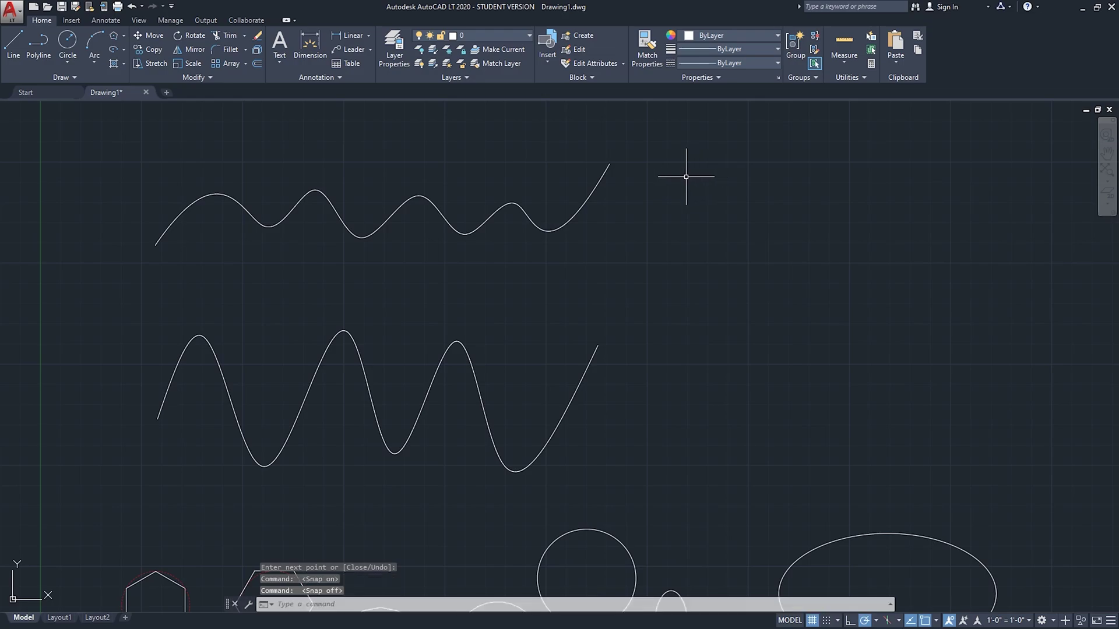
Step: Select the CV spline and stretch its first two upper control vertices upward and its first lower vertex down and to the left
{"action": "middle_click_drag", "start_coordinate": [339, 290], "coordinate": [357, 297]}
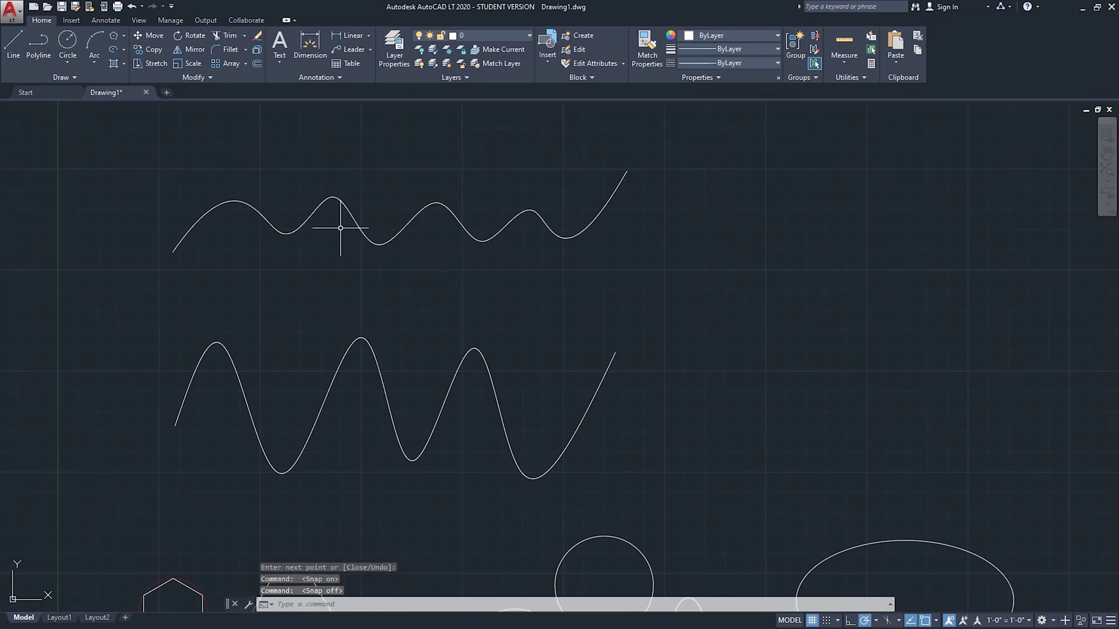
{"action": "left_click", "coordinate": [372, 181]}
{"action": "left_click", "coordinate": [340, 235]}
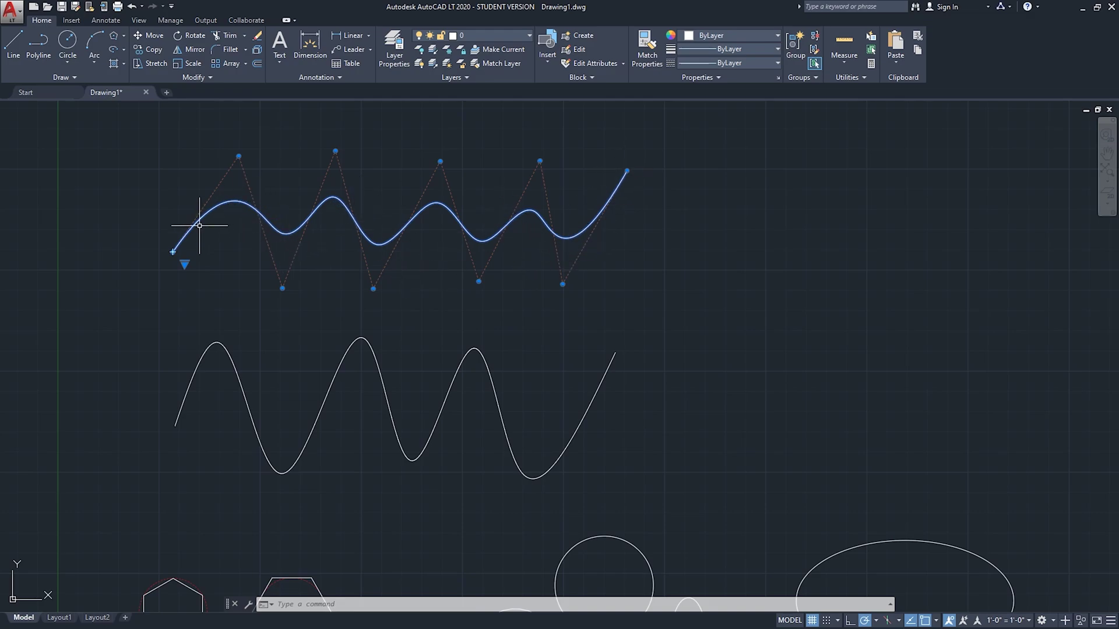
{"action": "left_click", "coordinate": [238, 156]}
{"action": "left_click", "coordinate": [214, 127]}
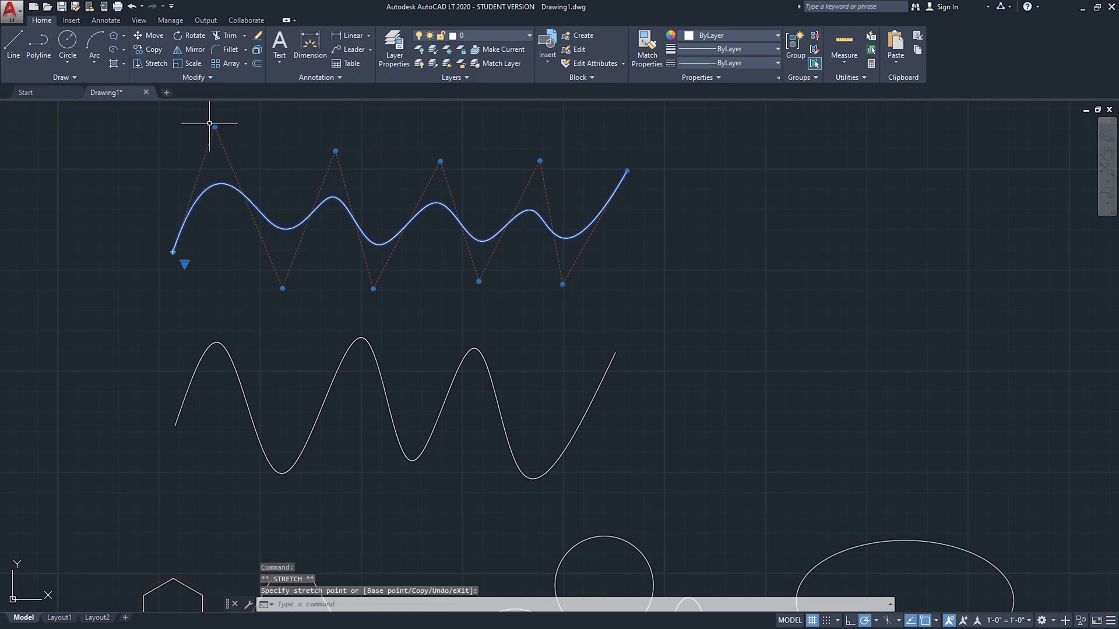
{"action": "left_click", "coordinate": [283, 289]}
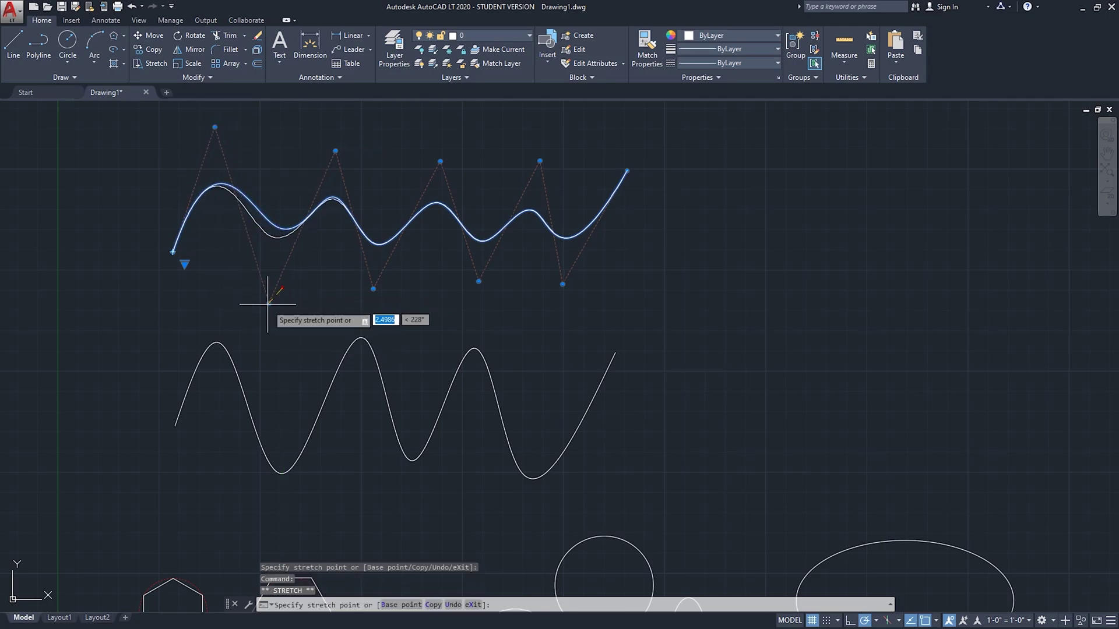
{"action": "left_click", "coordinate": [241, 323]}
{"action": "left_click", "coordinate": [335, 151]}
{"action": "left_click", "coordinate": [326, 123]}
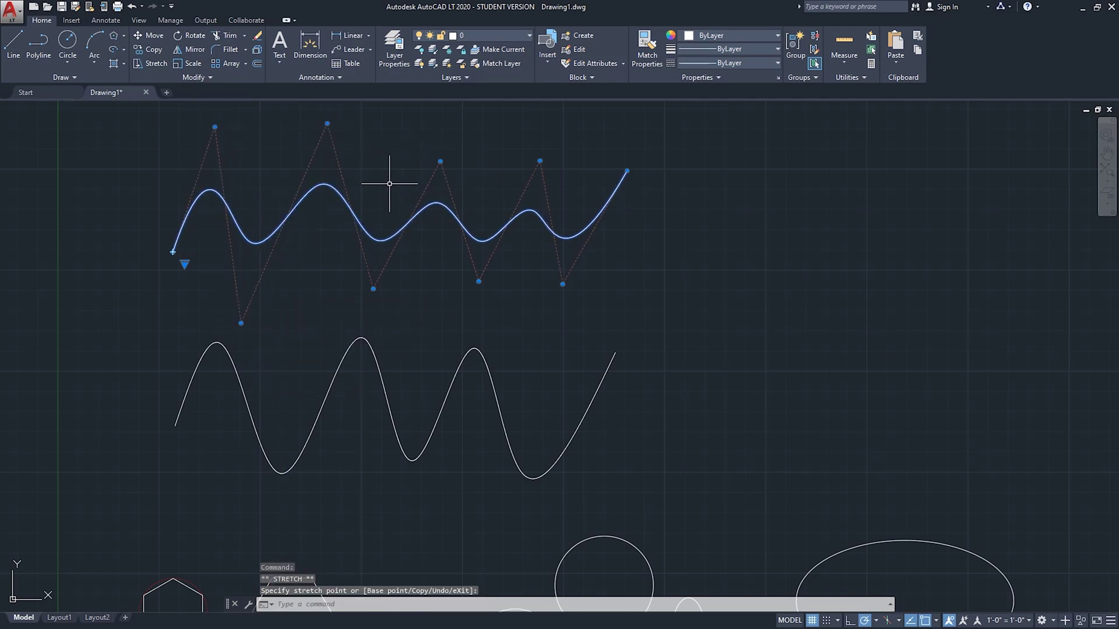
Step: Add the lower fit spline to the selection and stretch its first two crest fit points downward
{"action": "left_click", "coordinate": [399, 336]}
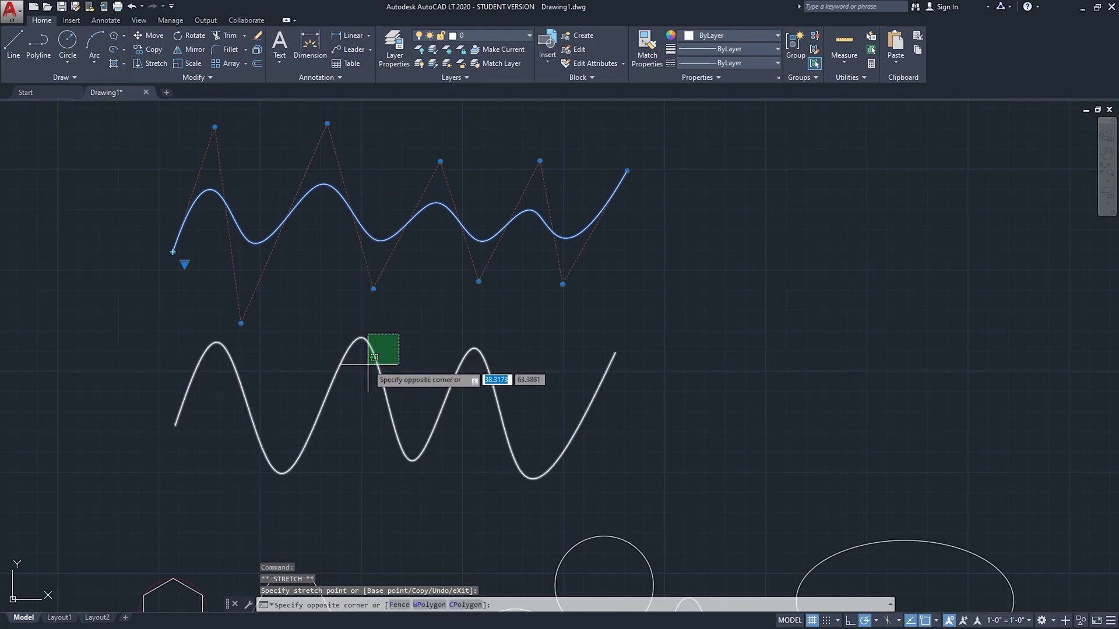
{"action": "left_click", "coordinate": [368, 368]}
{"action": "middle_click_drag", "start_coordinate": [259, 413], "coordinate": [268, 392]}
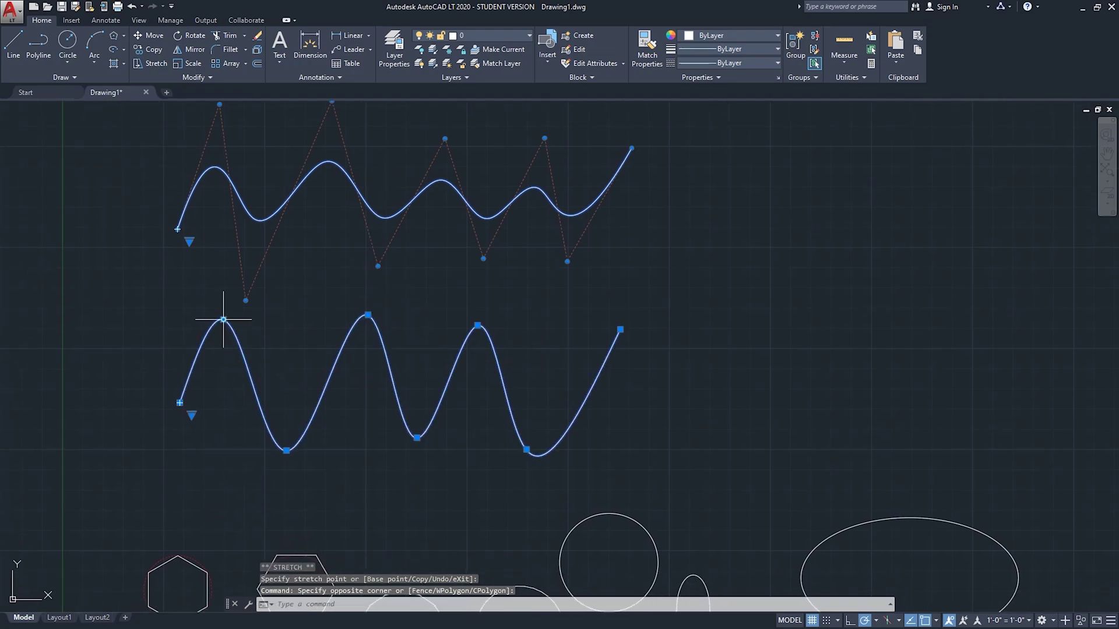
{"action": "middle_click_drag", "start_coordinate": [225, 318], "coordinate": [212, 366]}
{"action": "left_click", "coordinate": [215, 366]}
{"action": "left_click", "coordinate": [225, 435]}
{"action": "left_click", "coordinate": [359, 361]}
{"action": "left_click", "coordinate": [359, 431]}
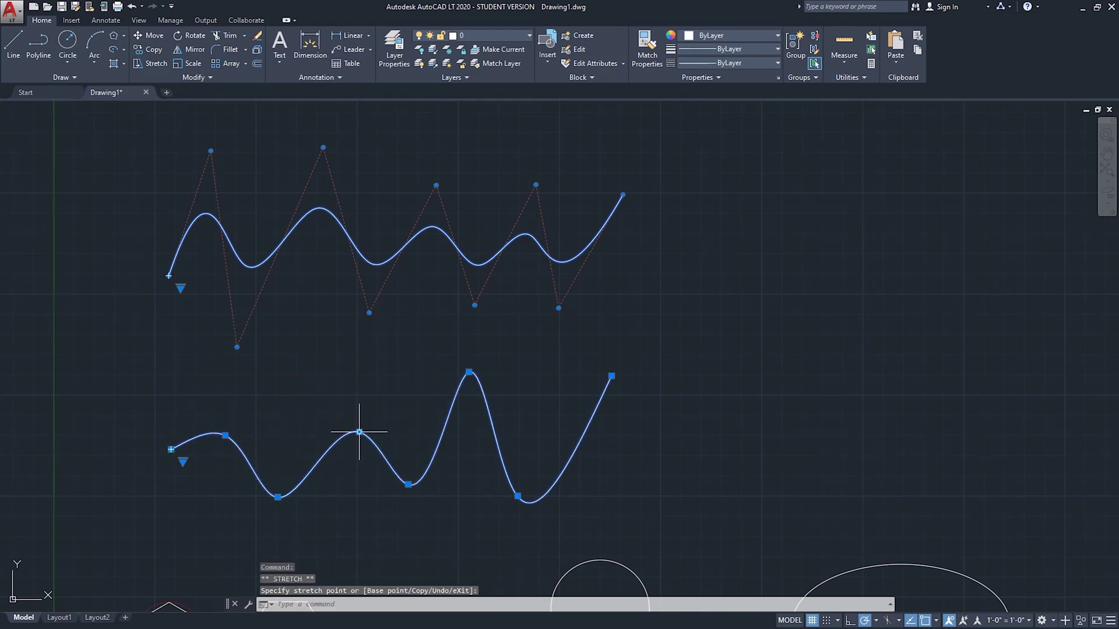
Step: Stretch the fit spline's second trough point up, its third crest point down and its last trough point up
{"action": "left_click", "coordinate": [409, 484]}
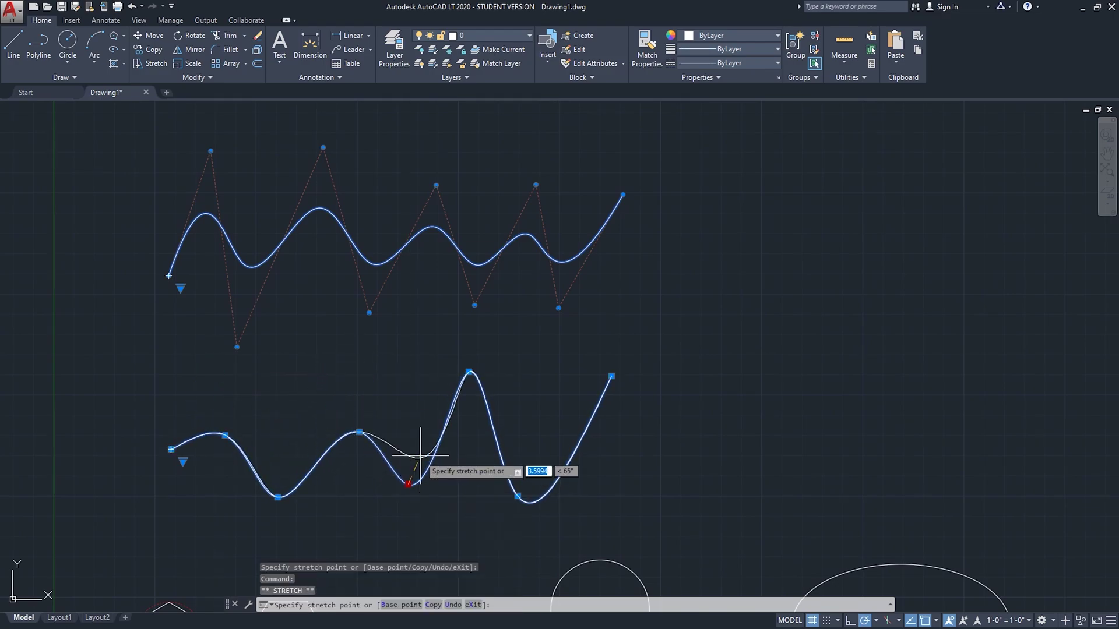
{"action": "left_click", "coordinate": [423, 414]}
{"action": "left_click", "coordinate": [469, 372]}
{"action": "left_click", "coordinate": [468, 452]}
{"action": "left_click", "coordinate": [517, 496]}
{"action": "left_click", "coordinate": [517, 383]}
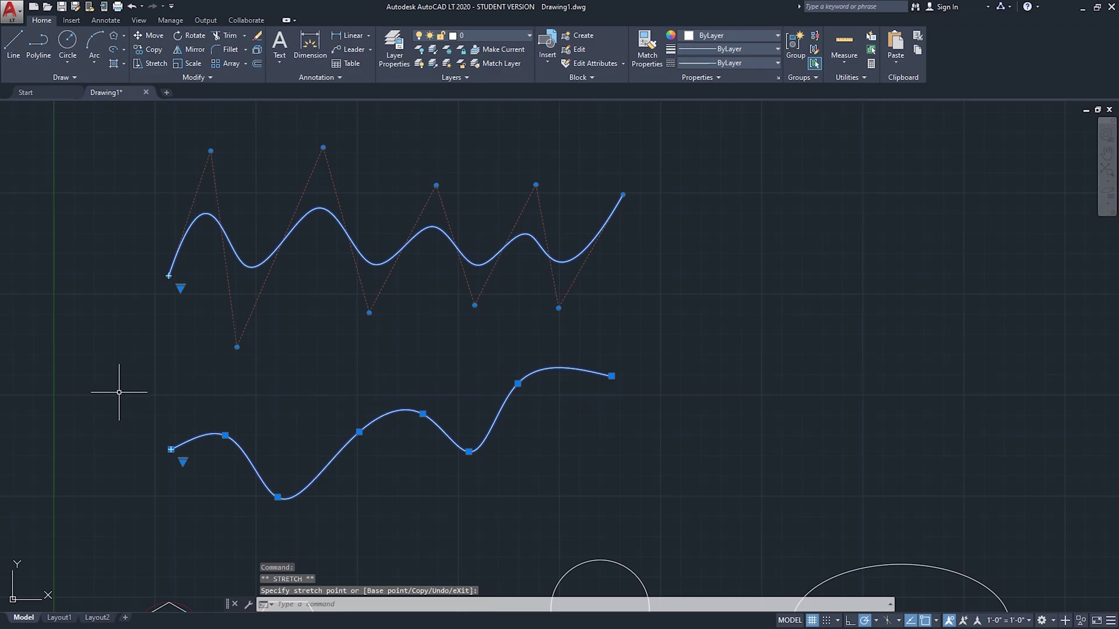
{"action": "key", "text": "Escape"}
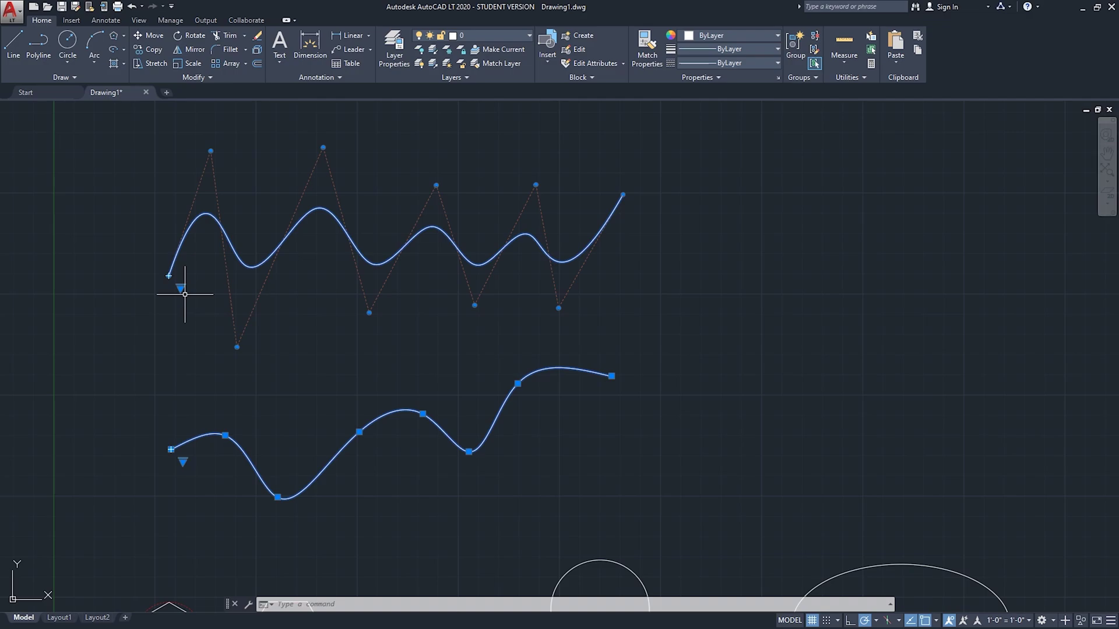
Step: Switch the upper spline's grips to Fit and the lower spline's grips to Control Vertices
{"action": "left_click", "coordinate": [181, 288]}
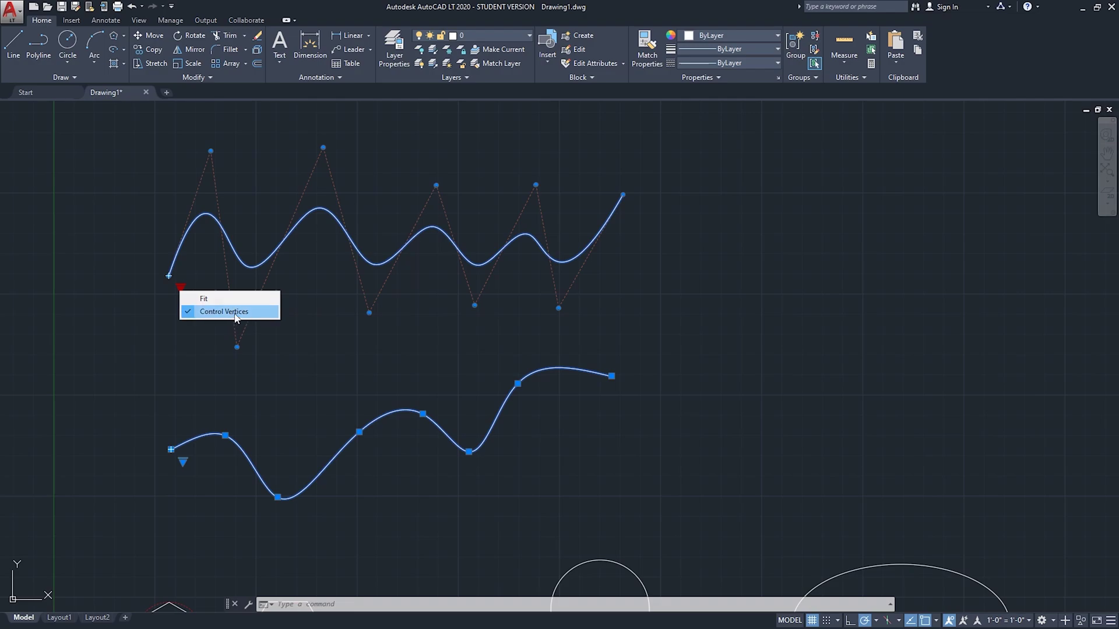
{"action": "left_click", "coordinate": [211, 298]}
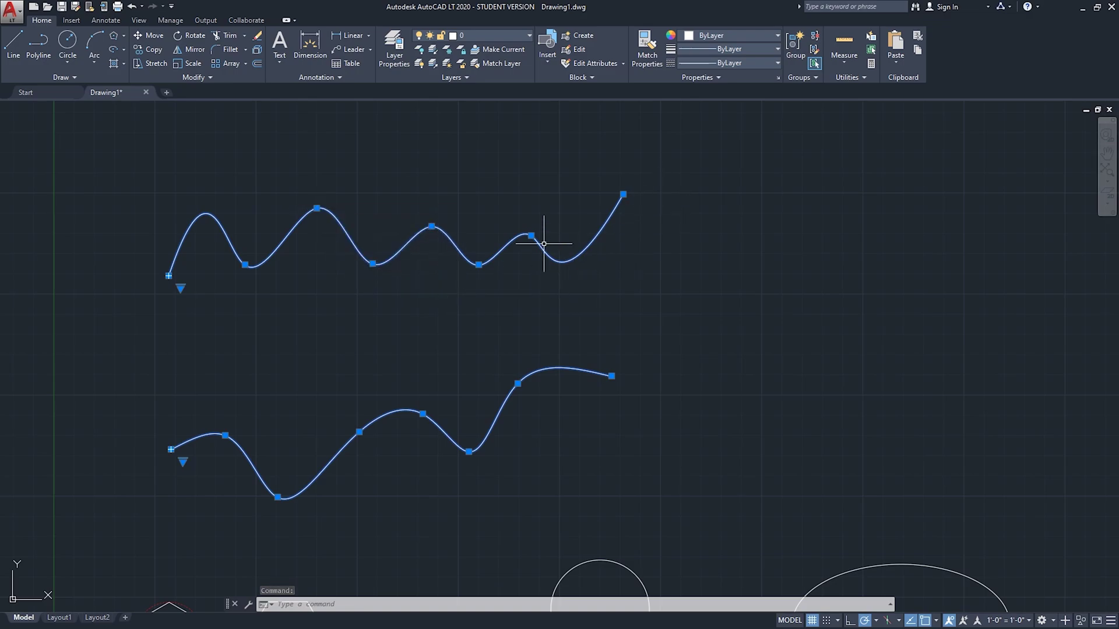
{"action": "left_click", "coordinate": [183, 462]}
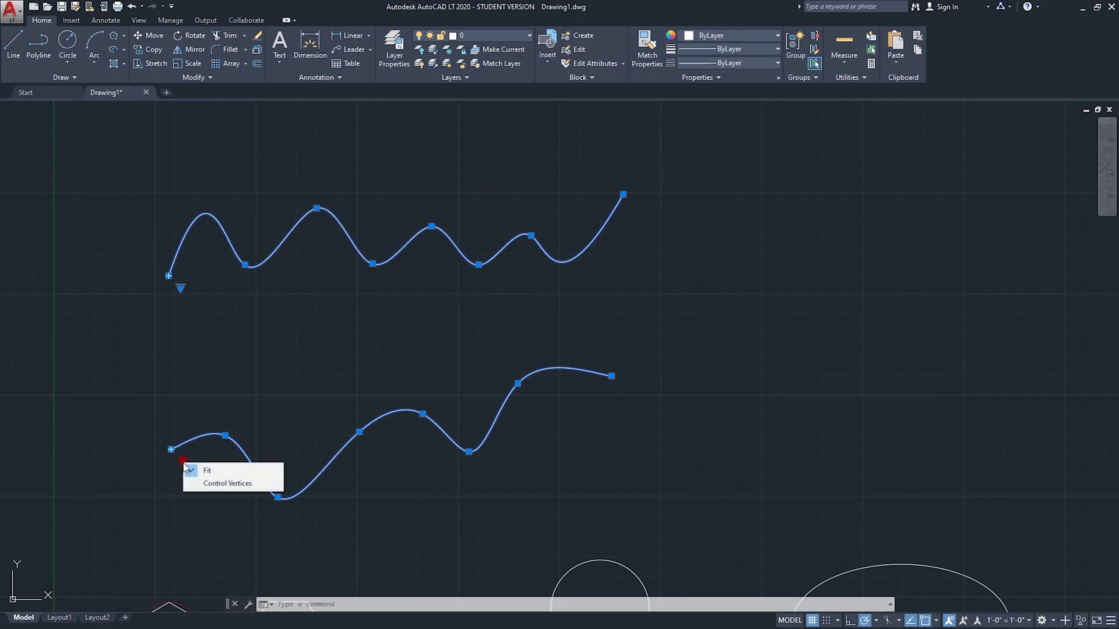
{"action": "left_click", "coordinate": [228, 483]}
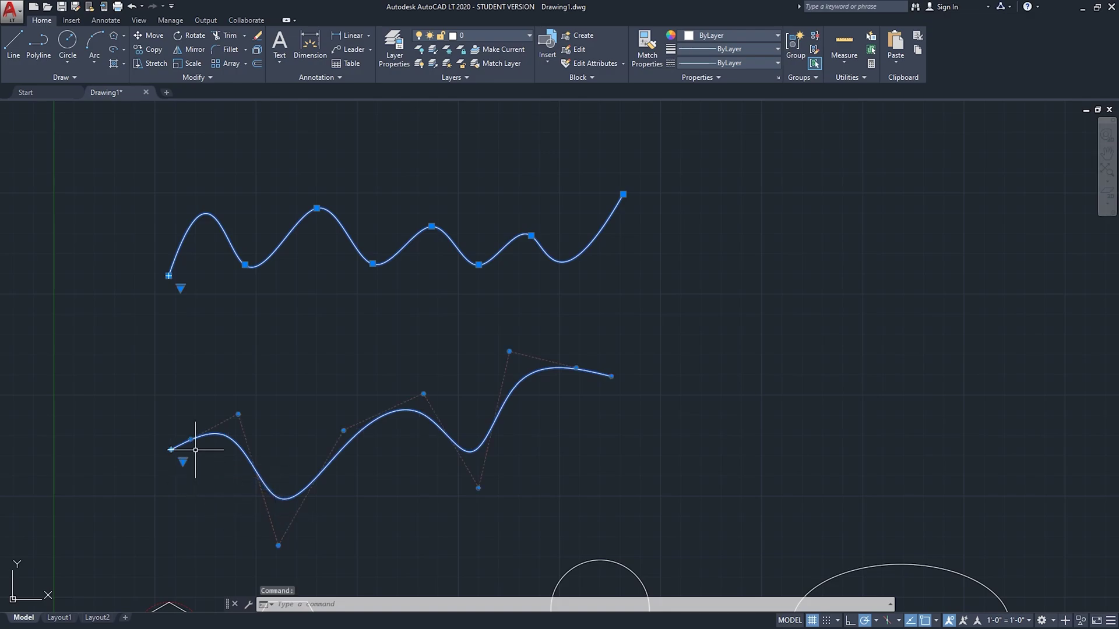
Step: Stretch the upper spline's last crest fit point upward, the trough before it to the right, and the preceding crest up and right
{"action": "scroll", "coordinate": [285, 419], "scroll_direction": "down", "scroll_amount": 2}
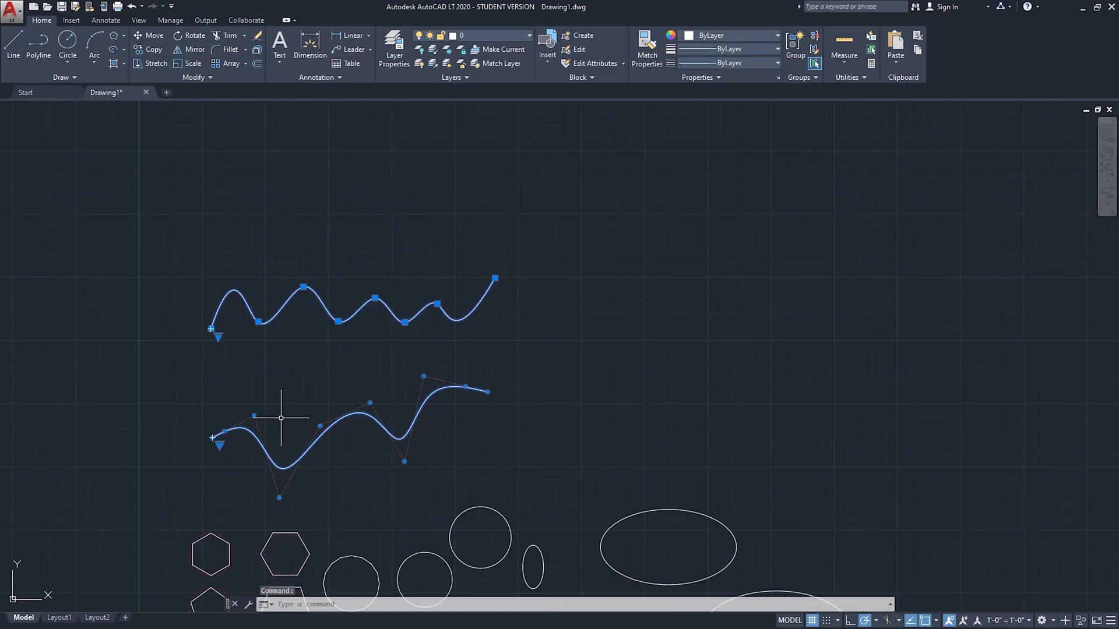
{"action": "scroll", "coordinate": [257, 350], "scroll_direction": "up", "scroll_amount": 2}
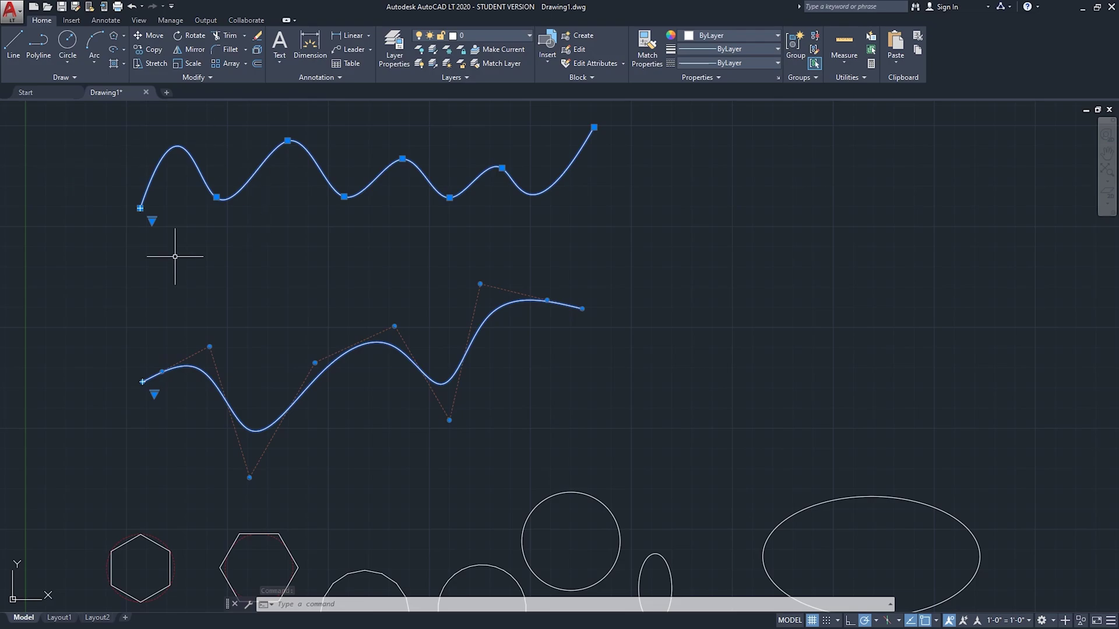
{"action": "middle_click_drag", "start_coordinate": [173, 188], "coordinate": [150, 307]}
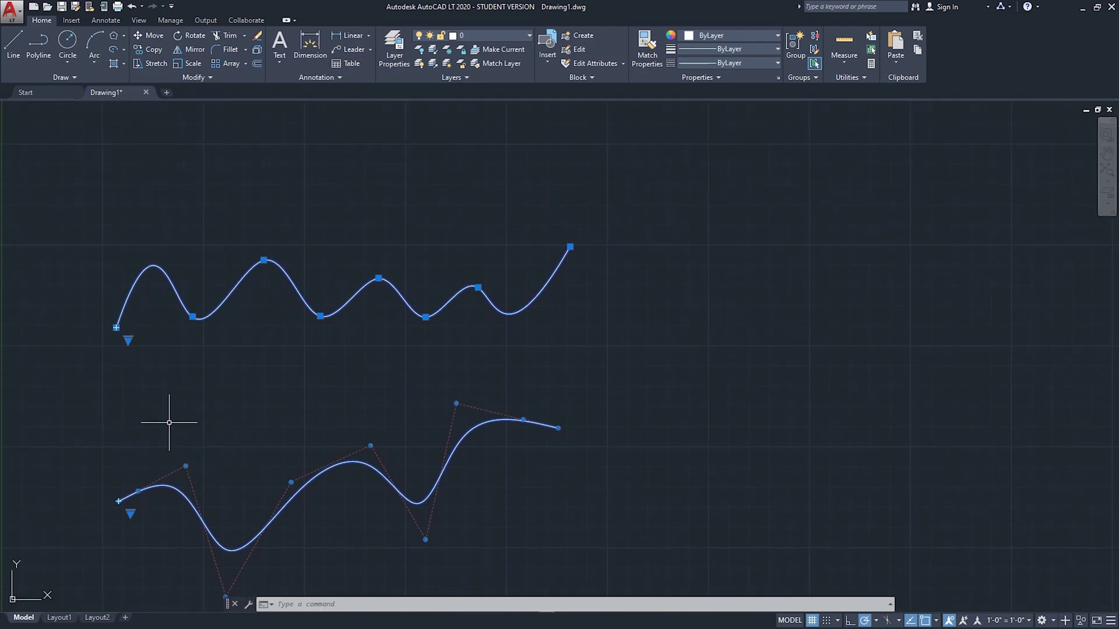
{"action": "middle_click_drag", "start_coordinate": [167, 424], "coordinate": [194, 344]}
{"action": "middle_click_drag", "start_coordinate": [326, 322], "coordinate": [318, 380]}
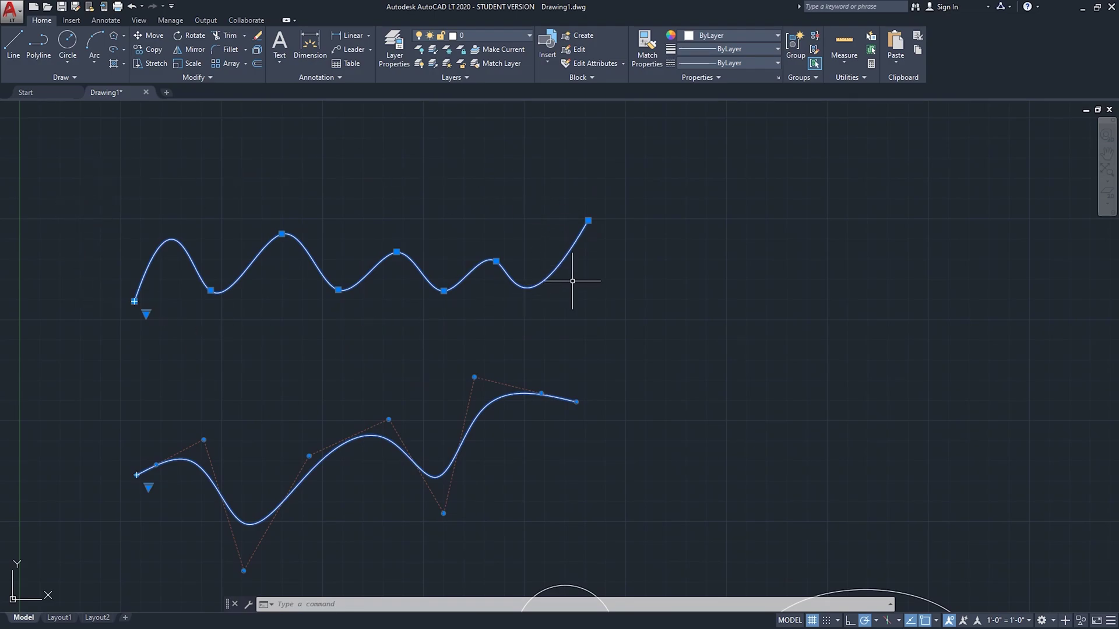
{"action": "left_click", "coordinate": [496, 261]}
{"action": "left_click", "coordinate": [496, 172]}
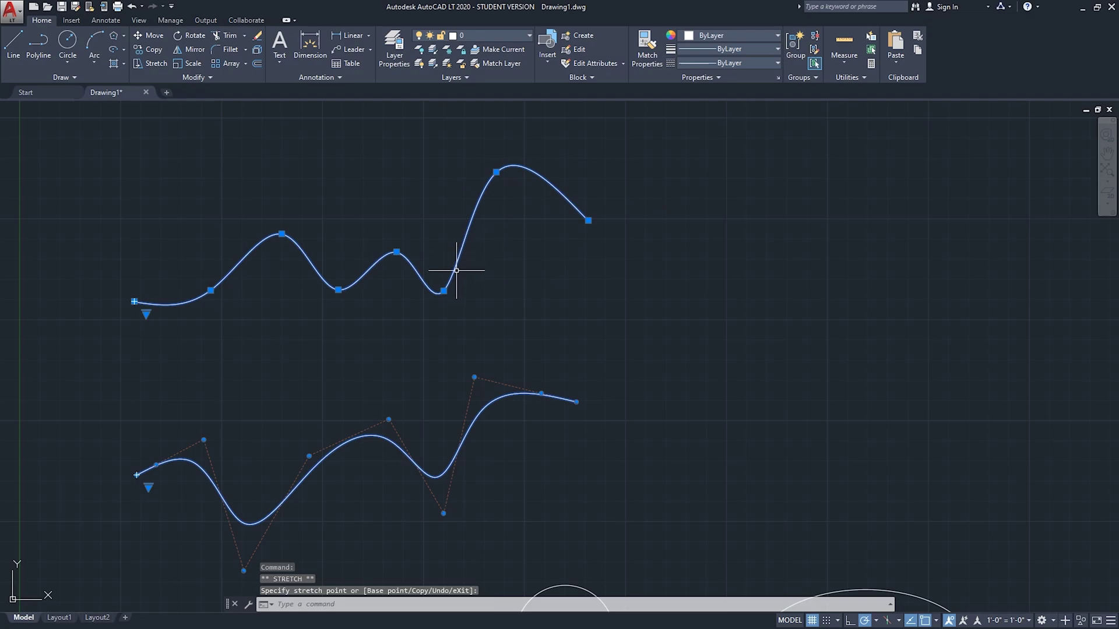
{"action": "left_click", "coordinate": [444, 291]}
{"action": "left_click", "coordinate": [497, 290]}
{"action": "left_click", "coordinate": [396, 252]}
{"action": "left_click", "coordinate": [414, 189]}
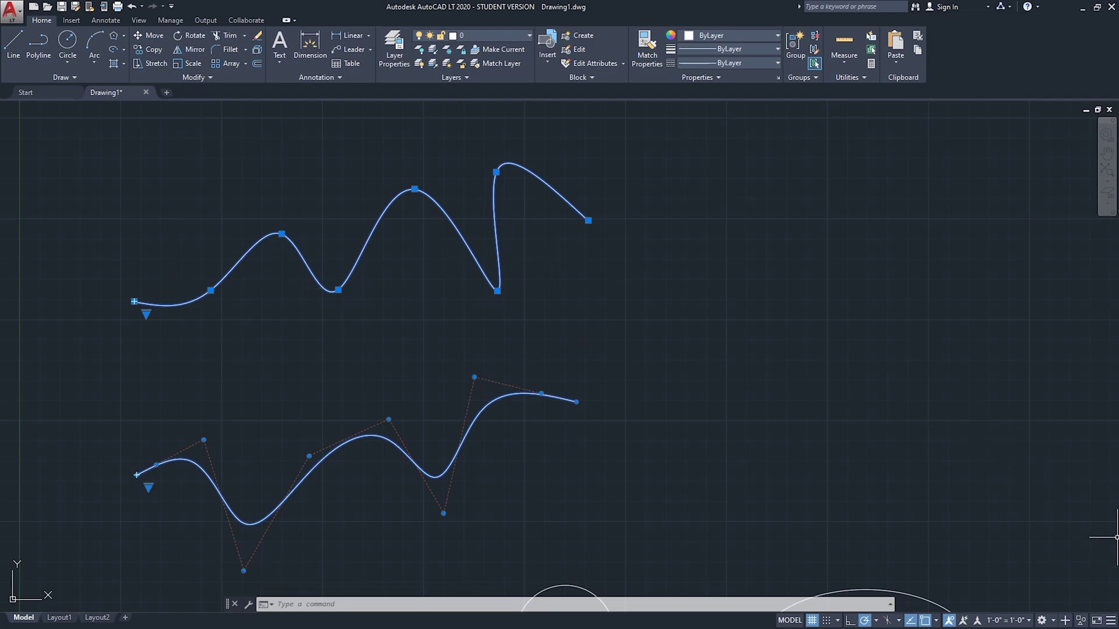
Step: Switch to Notepad and describe SPLINE FIT as "CONTROL POINTS (GRIPS) ARE ON THE LINE." and SPLINE CV as "CONTROL POINTS ARE OUTSIDE THE LINE."
{"action": "key", "text": "alt+Tab"}
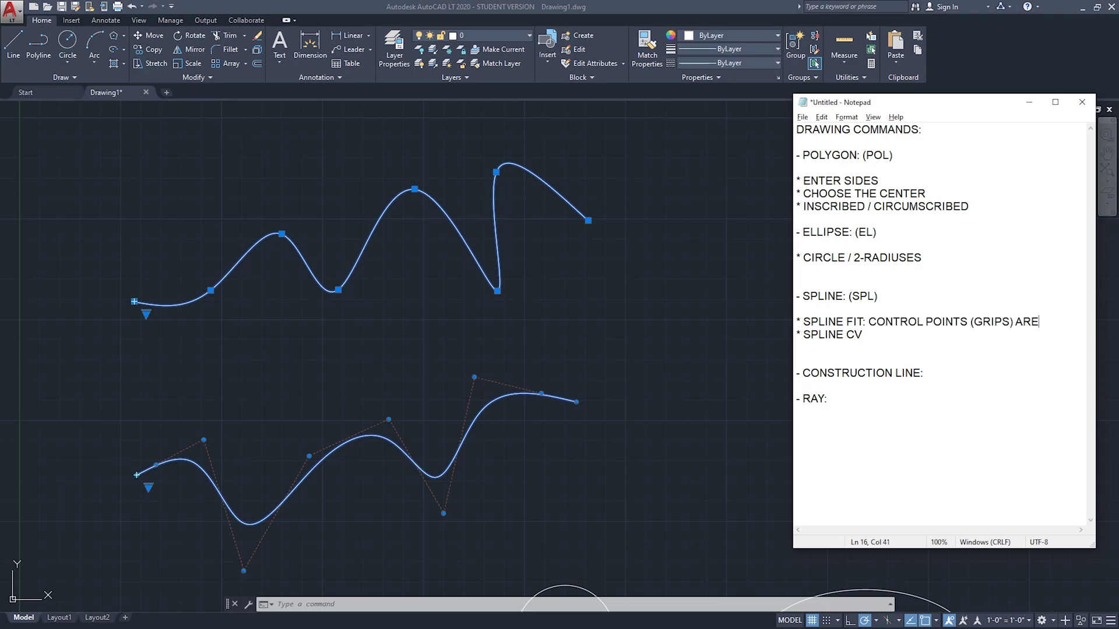
{"action": "type", "text": "ON THE LINE."}
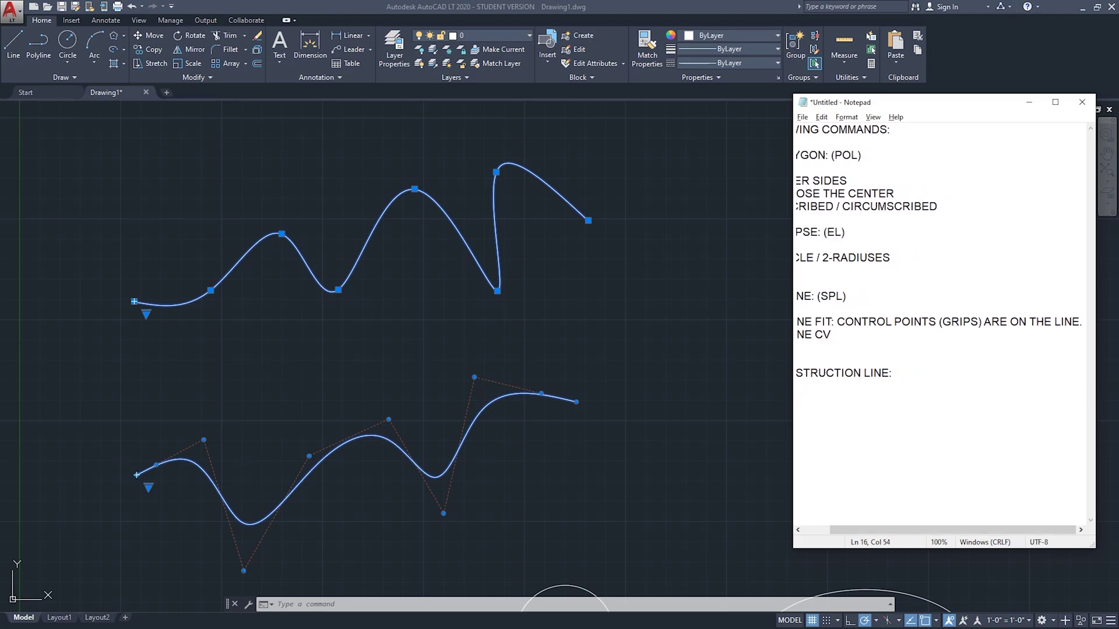
{"action": "left_click_drag", "start_coordinate": [791, 235], "coordinate": [745, 239]}
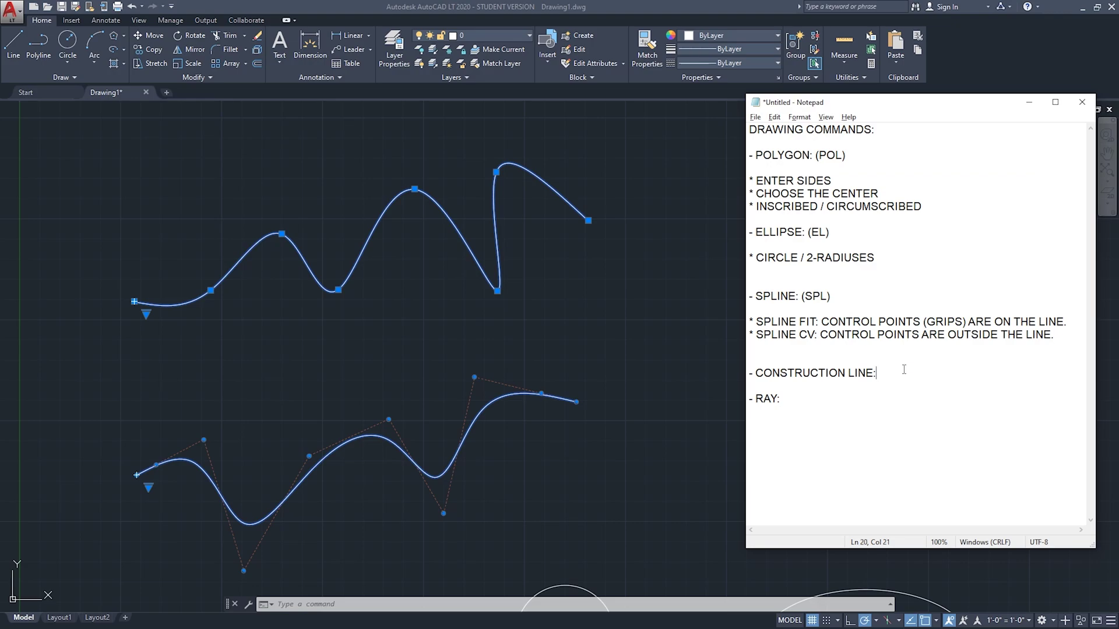
Step: Start a "*" bullet below a blank line under the CONSTRUCTION LINE entry in the notes
{"action": "key", "text": "Return"}
{"action": "key", "text": "Return"}
{"action": "type", "text": "*"}
Step: Switch back to AutoCAD, bring all the drawn shapes into view and deselect both splines
{"action": "left_click", "coordinate": [624, 305]}
{"action": "scroll", "coordinate": [444, 294], "scroll_direction": "down", "scroll_amount": 4}
{"action": "scroll", "coordinate": [499, 325], "scroll_direction": "up", "scroll_amount": 2}
{"action": "scroll", "coordinate": [408, 280], "scroll_direction": "down", "scroll_amount": 2}
{"action": "scroll", "coordinate": [415, 280], "scroll_direction": "up", "scroll_amount": 2}
{"action": "scroll", "coordinate": [474, 299], "scroll_direction": "down", "scroll_amount": 2}
{"action": "key", "text": "Escape"}
{"action": "key", "text": "Escape"}
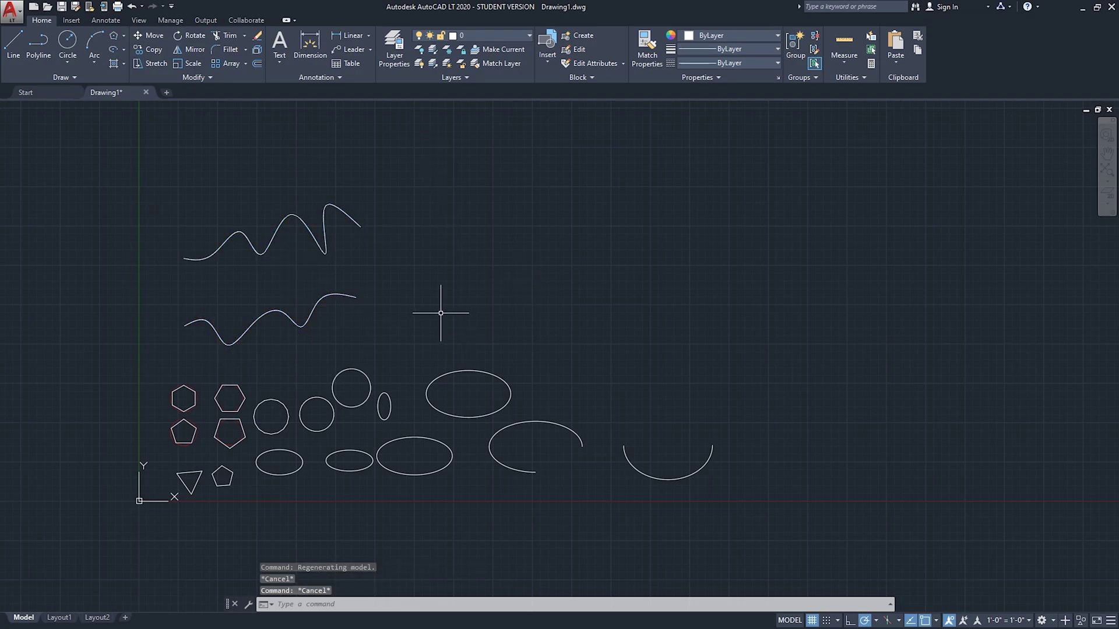
{"action": "key", "text": "F9"}
{"action": "key", "text": "F9"}
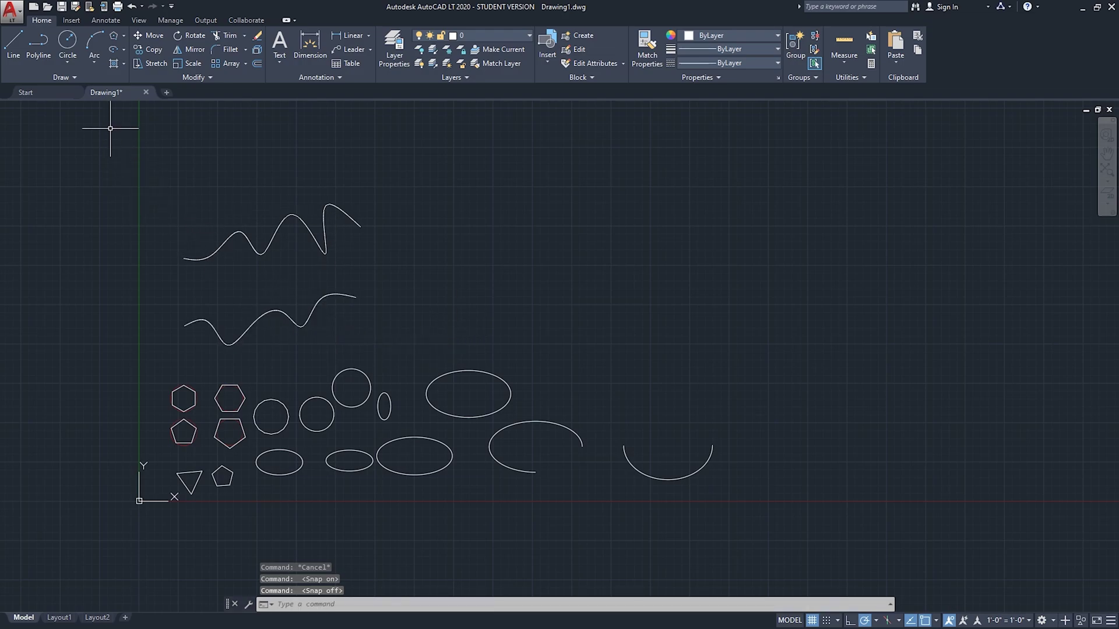
Step: Draw a vertical and a horizontal construction line that cross in the empty area beside the two splines
{"action": "left_click", "coordinate": [76, 78]}
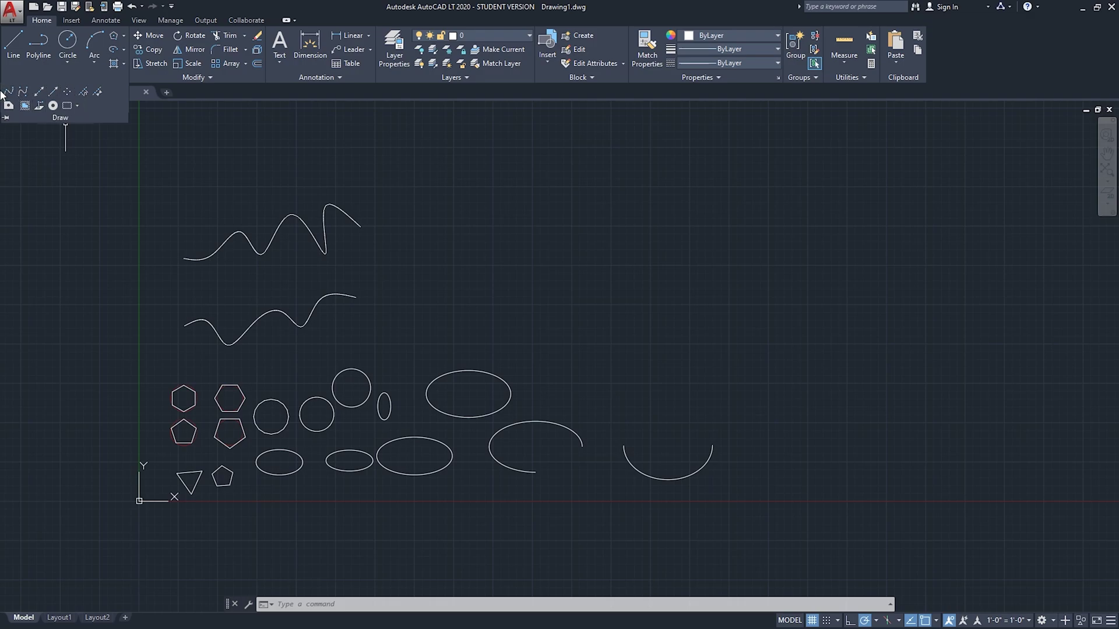
{"action": "left_click", "coordinate": [39, 92]}
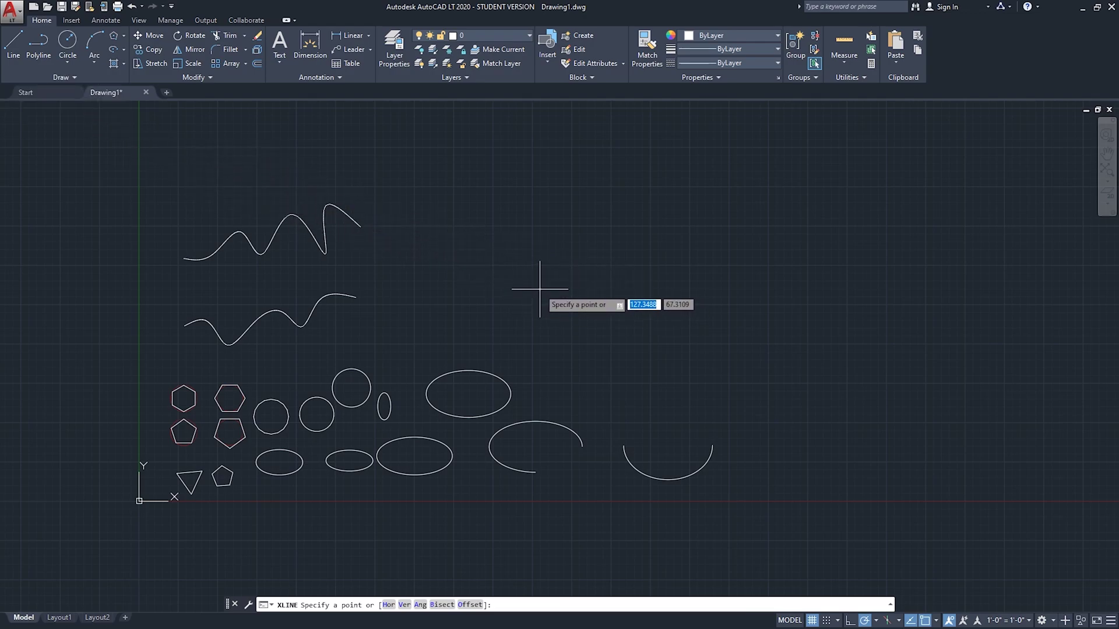
{"action": "left_click", "coordinate": [528, 282]}
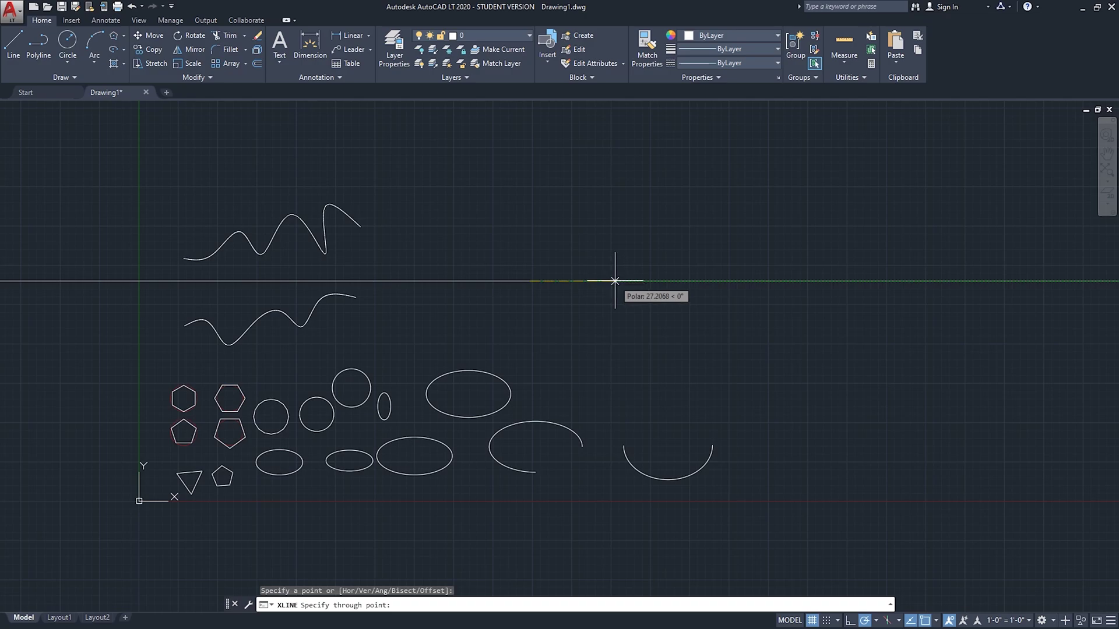
{"action": "left_click", "coordinate": [529, 243]}
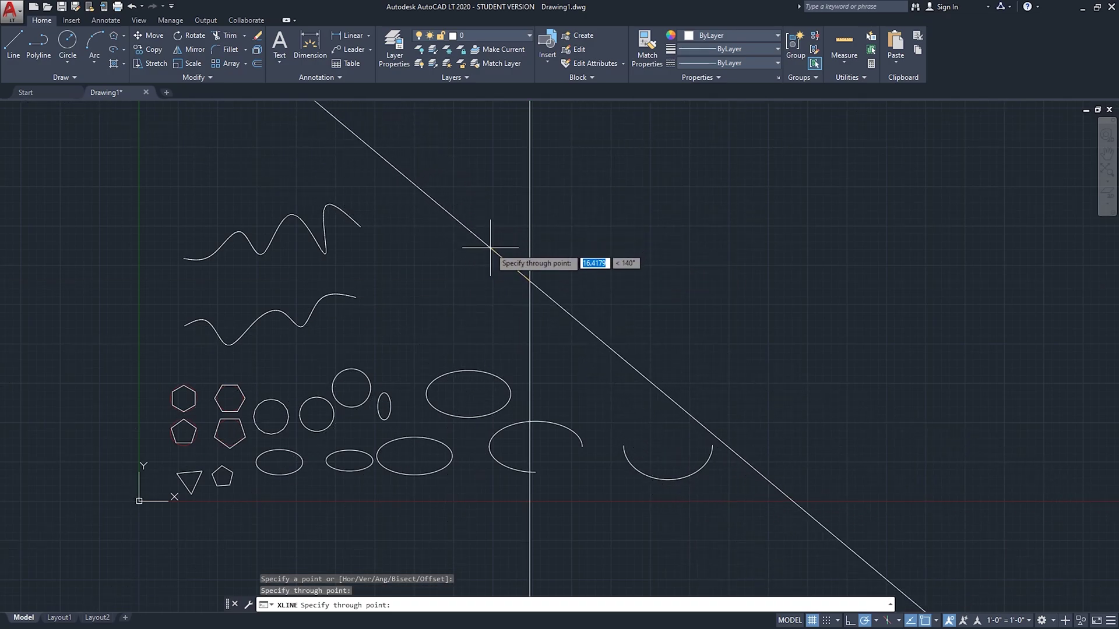
{"action": "left_click", "coordinate": [477, 281]}
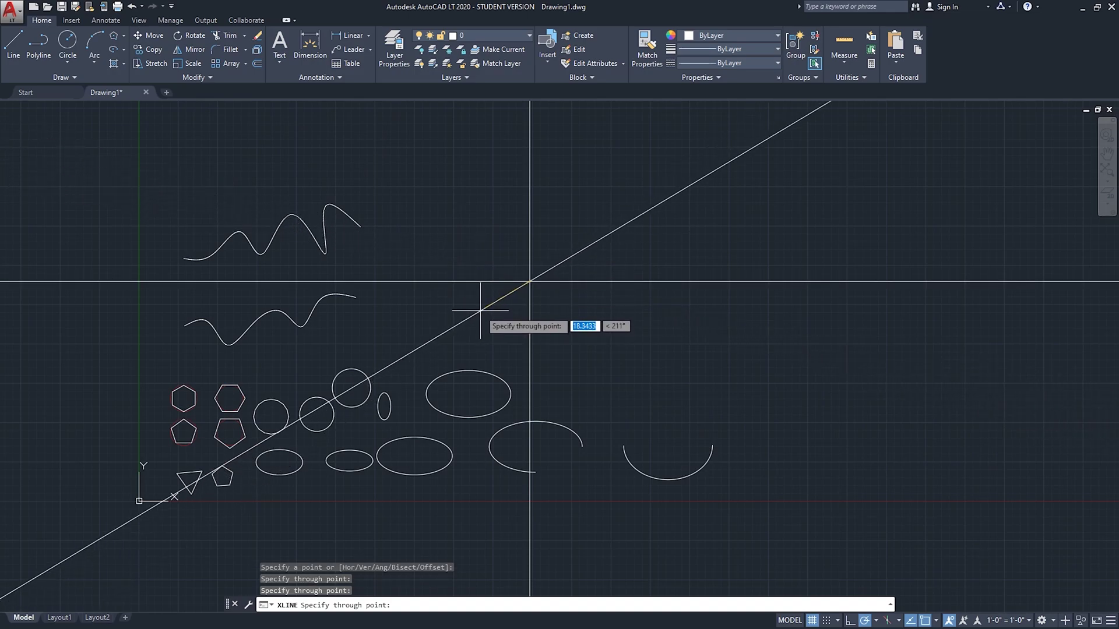
{"action": "key", "text": "Return"}
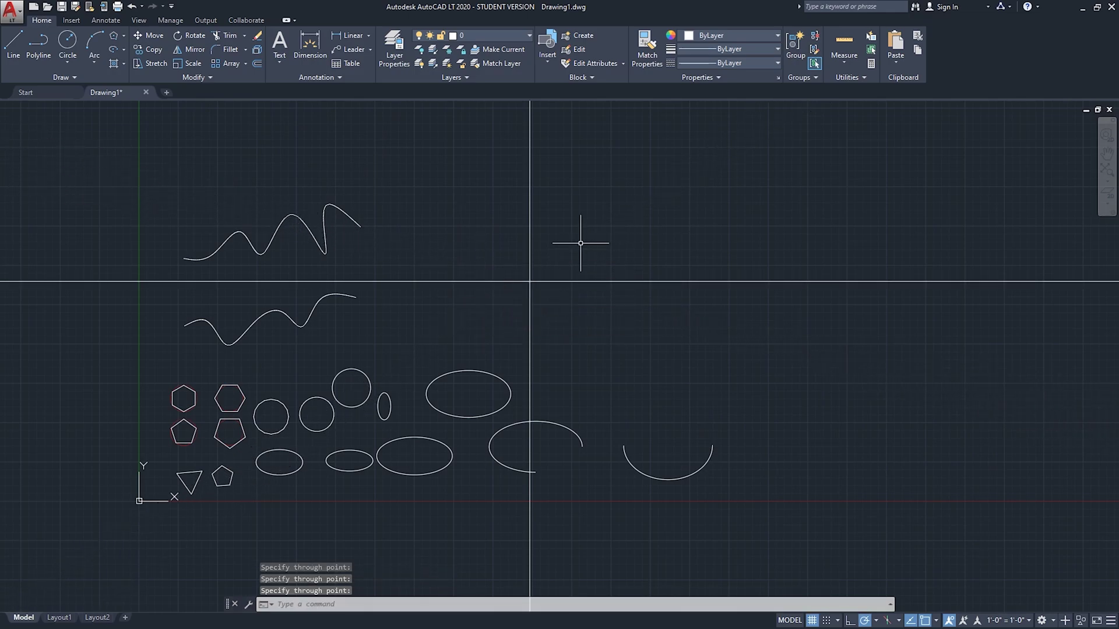
Step: Zoom out and pan along the vertical and horizontal construction lines to examine how far they extend beyond the drawn shapes
{"action": "middle_click_drag", "start_coordinate": [517, 303], "coordinate": [512, 320]}
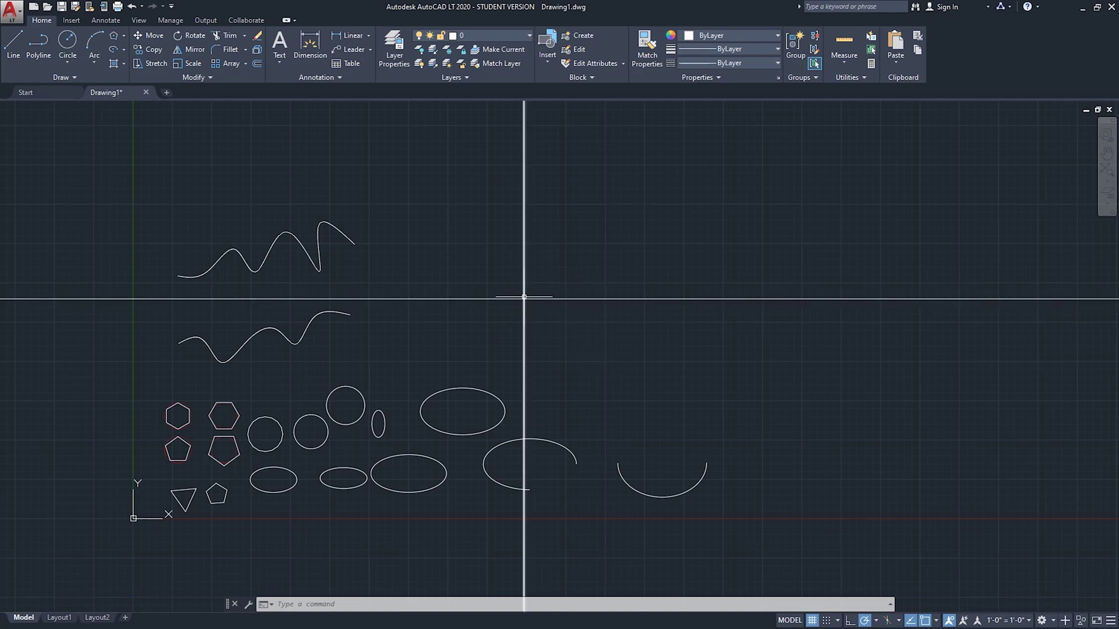
{"action": "scroll", "coordinate": [584, 286], "scroll_direction": "down", "scroll_amount": 2}
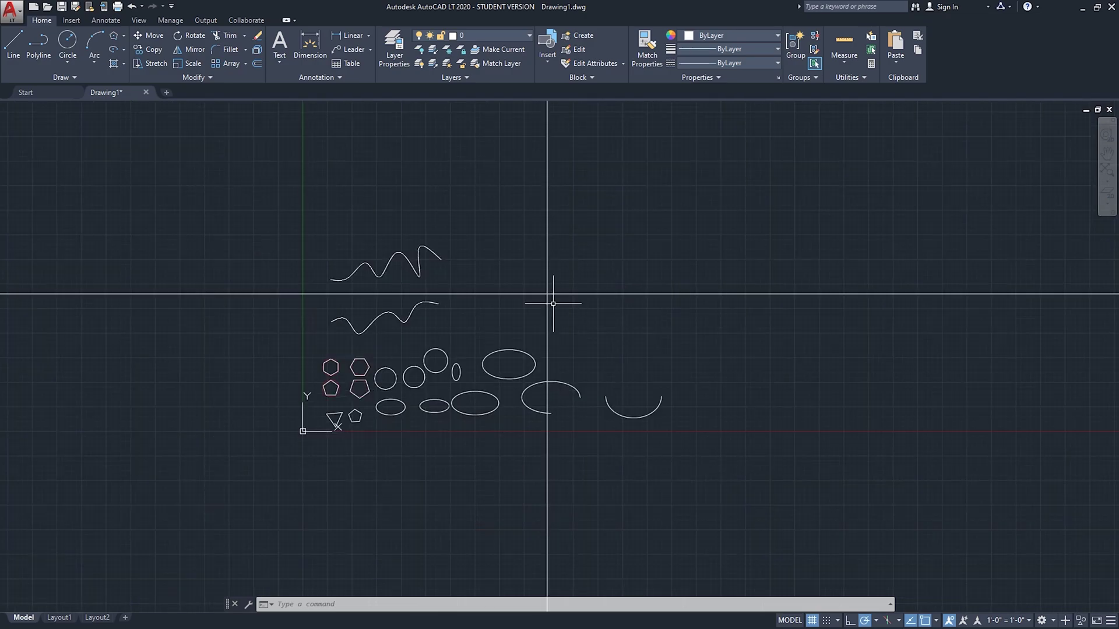
{"action": "scroll", "coordinate": [590, 342], "scroll_direction": "down", "scroll_amount": 5}
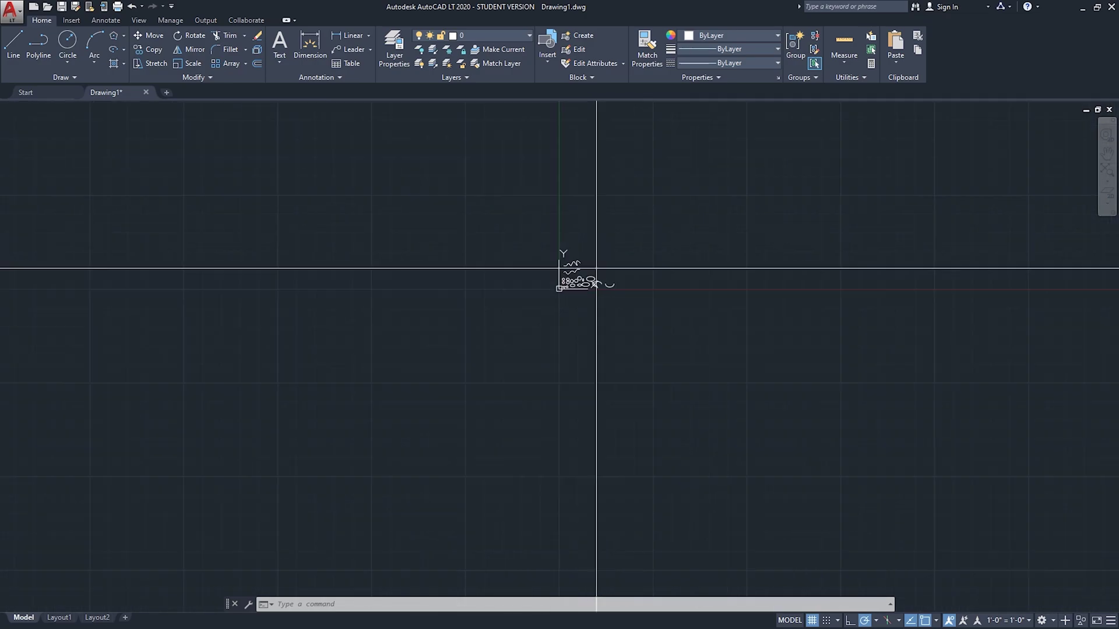
{"action": "scroll", "coordinate": [387, 399], "scroll_direction": "up", "scroll_amount": 8}
{"action": "middle_click_drag", "start_coordinate": [370, 387], "coordinate": [593, 374]}
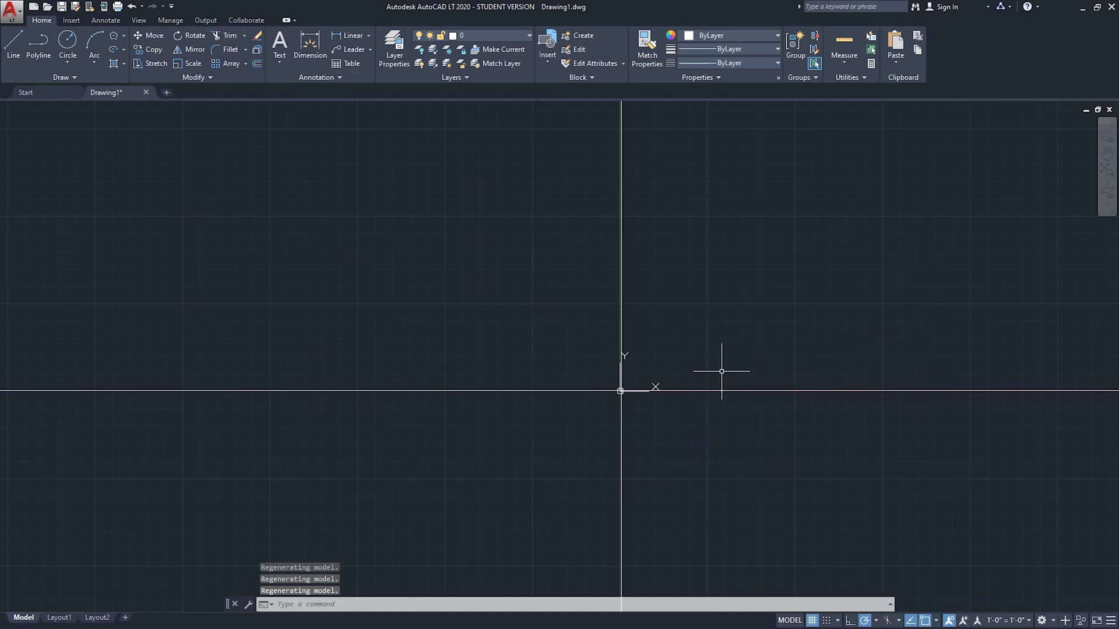
{"action": "scroll", "coordinate": [328, 356], "scroll_direction": "down", "scroll_amount": 3}
{"action": "scroll", "coordinate": [408, 384], "scroll_direction": "up", "scroll_amount": 1}
{"action": "scroll", "coordinate": [385, 350], "scroll_direction": "up", "scroll_amount": 1}
{"action": "scroll", "coordinate": [443, 318], "scroll_direction": "up", "scroll_amount": 2}
{"action": "scroll", "coordinate": [471, 321], "scroll_direction": "down", "scroll_amount": 5}
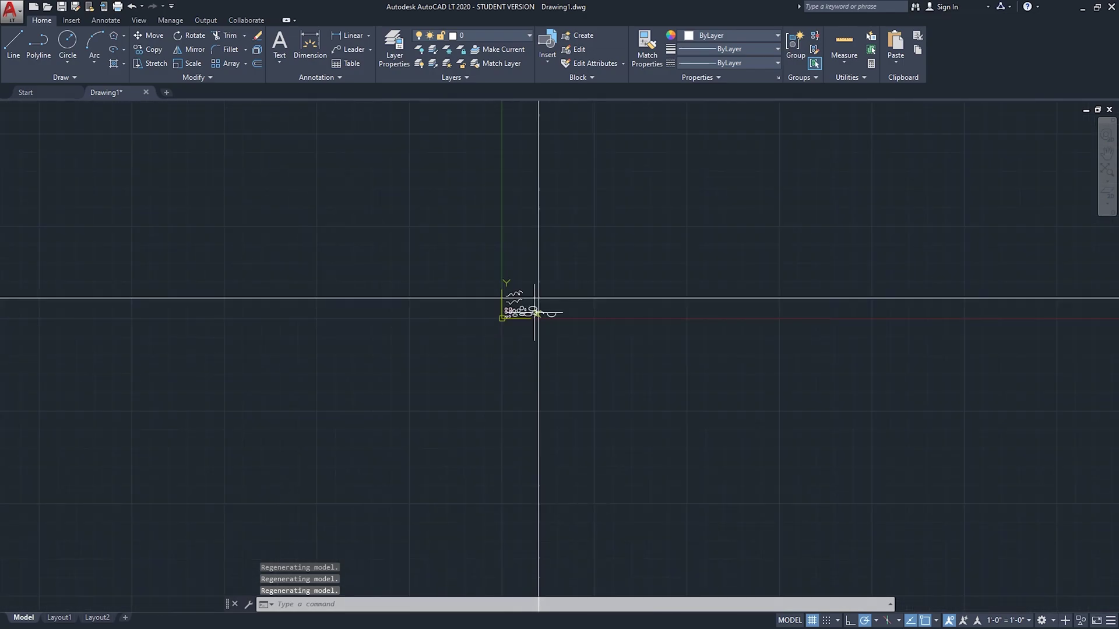
{"action": "mouse_move", "coordinate": [420, 373]}
{"action": "middle_mouse_down"}
{"action": "mouse_move", "coordinate": [432, 317]}
{"action": "mouse_move", "coordinate": [415, 344]}
{"action": "middle_mouse_up"}
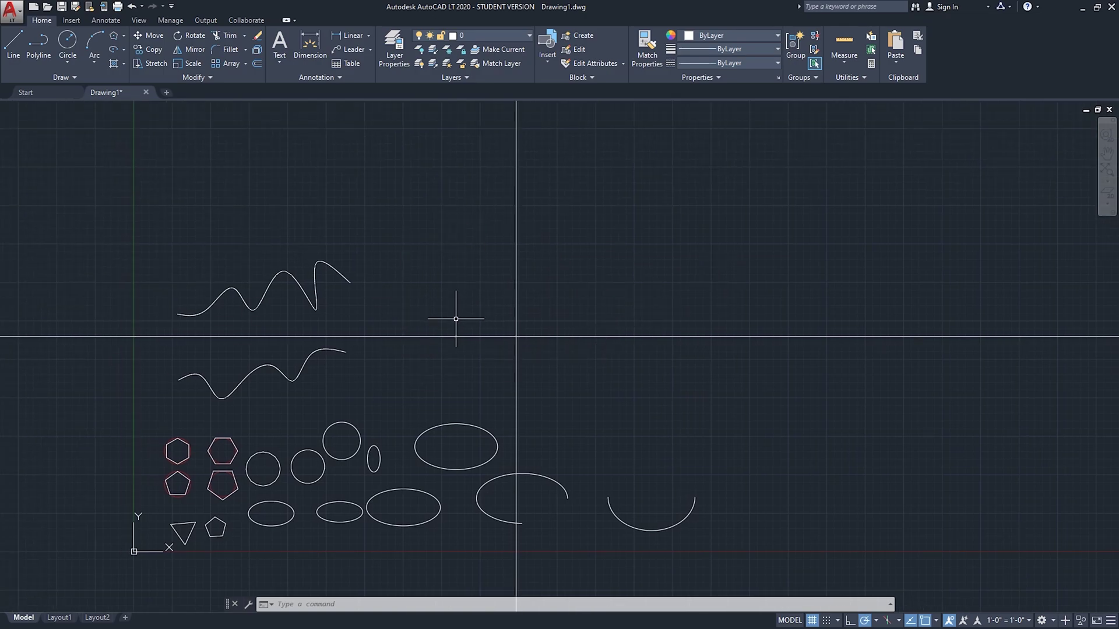
{"action": "middle_click_drag", "start_coordinate": [583, 317], "coordinate": [527, 345]}
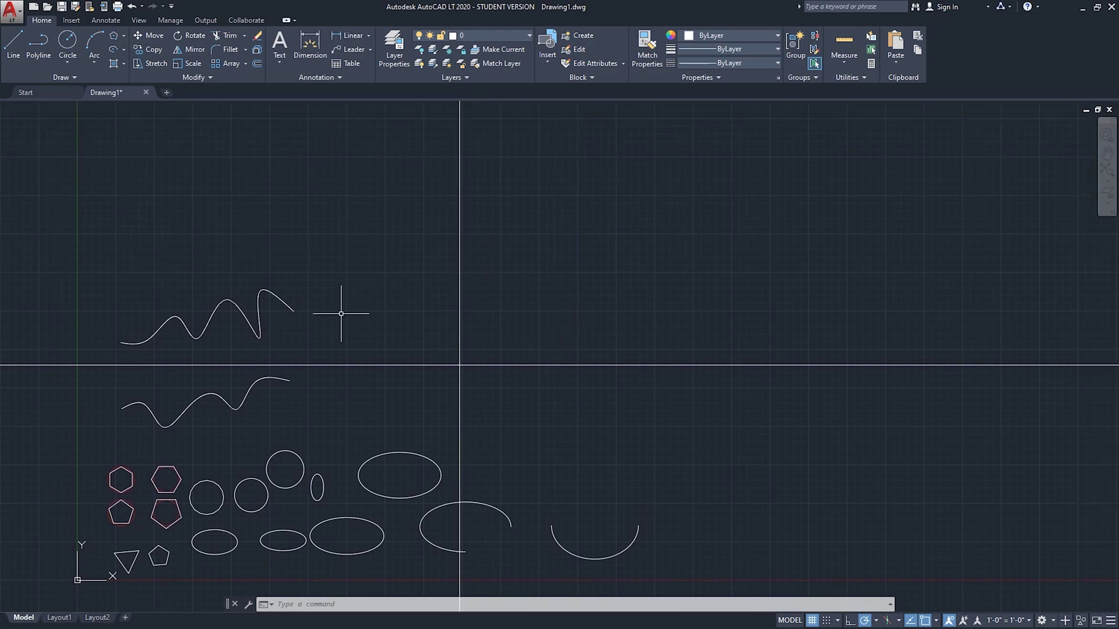
{"action": "scroll", "coordinate": [393, 388], "scroll_direction": "up", "scroll_amount": 1}
{"action": "scroll", "coordinate": [407, 363], "scroll_direction": "down", "scroll_amount": 3}
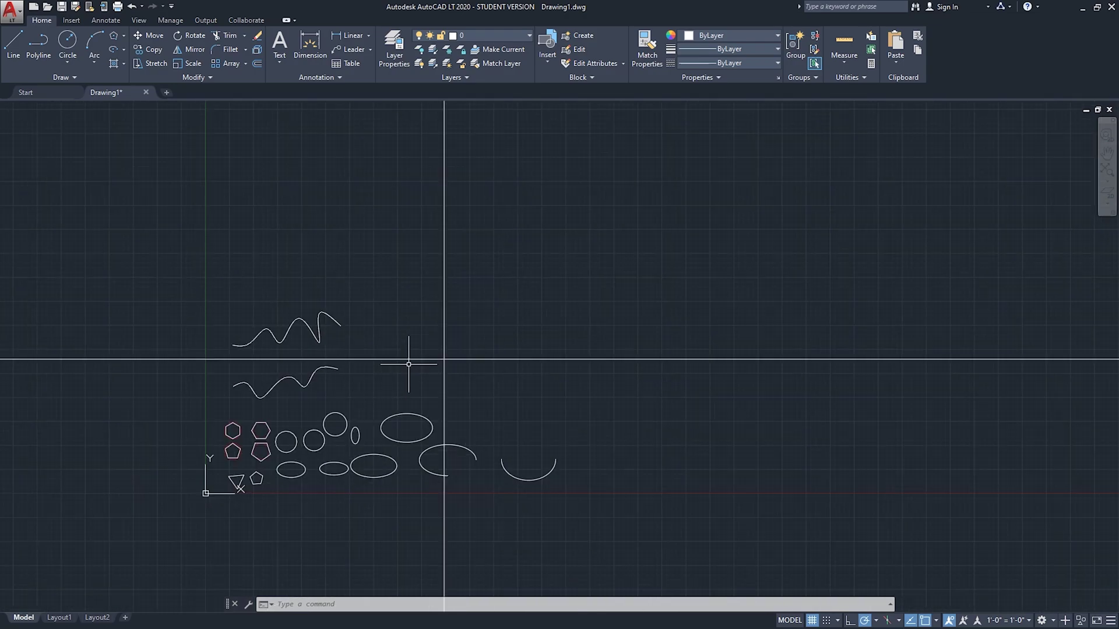
{"action": "middle_click_drag", "start_coordinate": [429, 450], "coordinate": [418, 461]}
{"action": "middle_click_drag", "start_coordinate": [486, 436], "coordinate": [499, 245]}
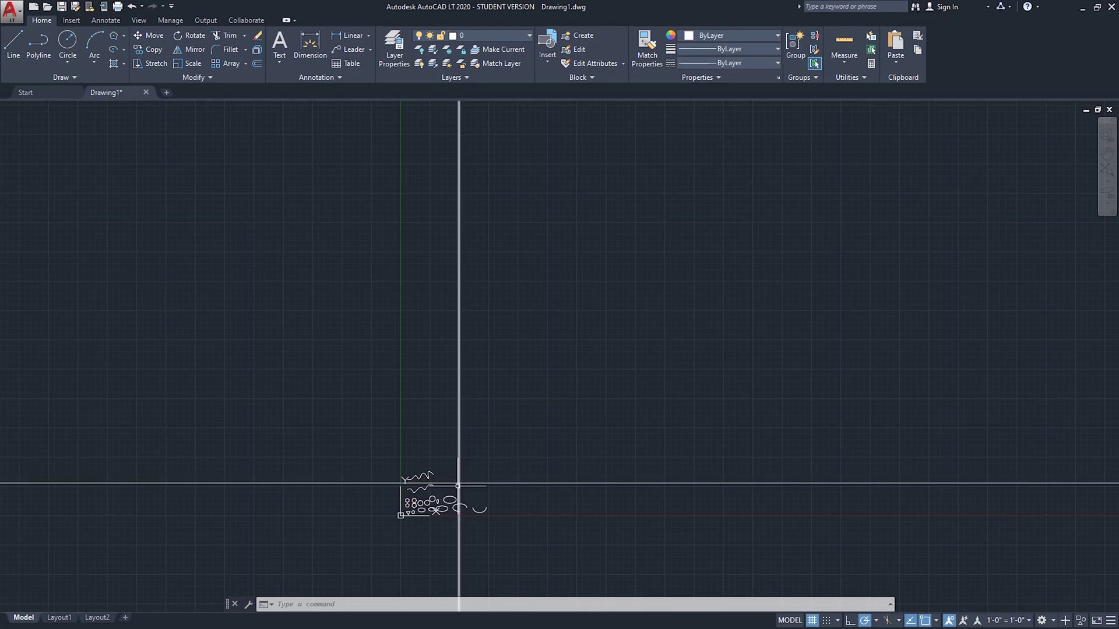
{"action": "scroll", "coordinate": [485, 508], "scroll_direction": "up", "scroll_amount": 4}
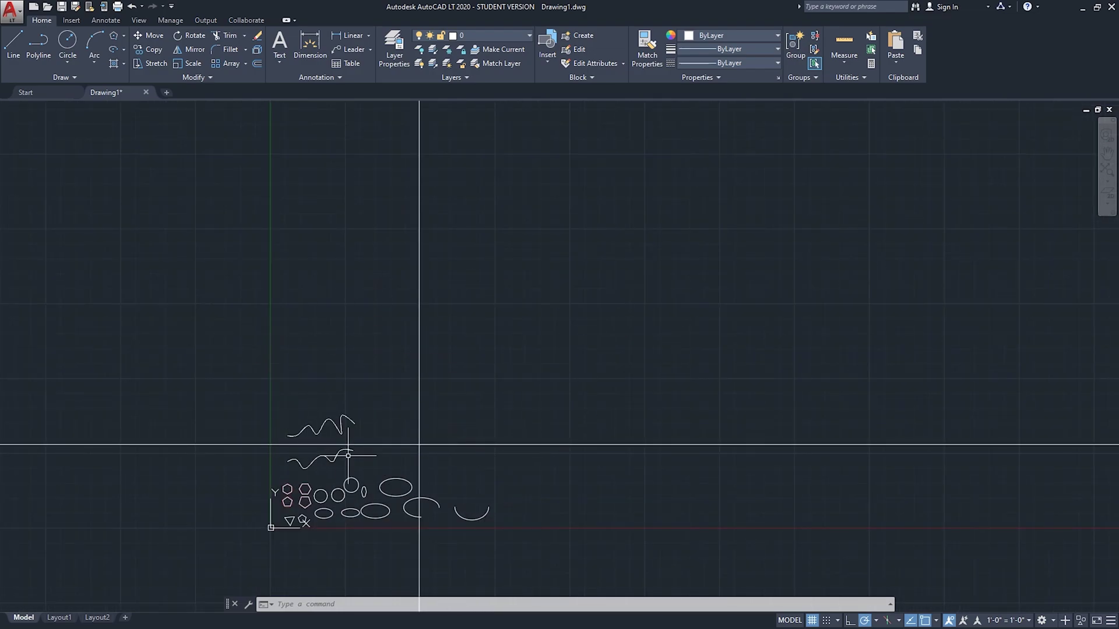
{"action": "scroll", "coordinate": [419, 444], "scroll_direction": "up", "scroll_amount": 2}
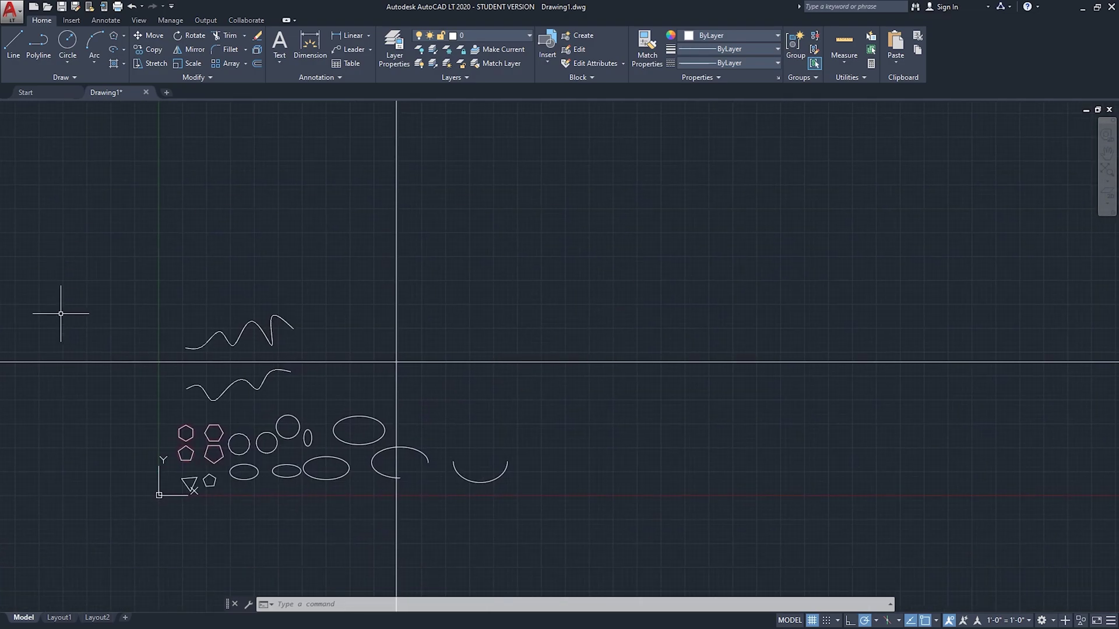
{"action": "scroll", "coordinate": [425, 394], "scroll_direction": "up", "scroll_amount": 3}
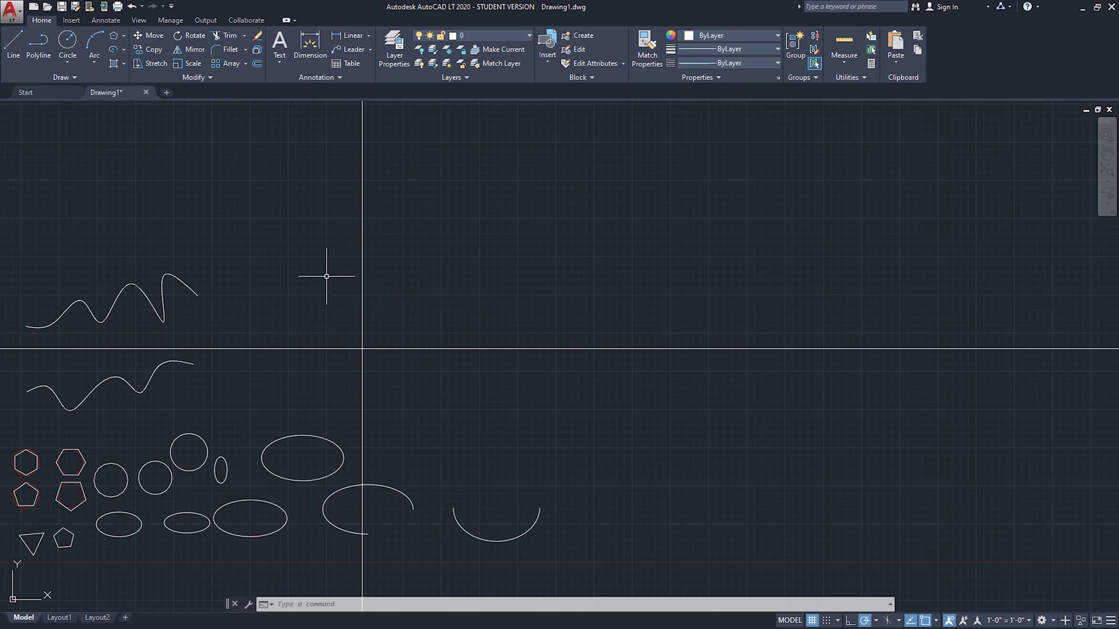
Step: Draw two rays from one start point above the horizontal construction line, one horizontal to the right and one rising gently to the right
{"action": "left_click", "coordinate": [73, 79]}
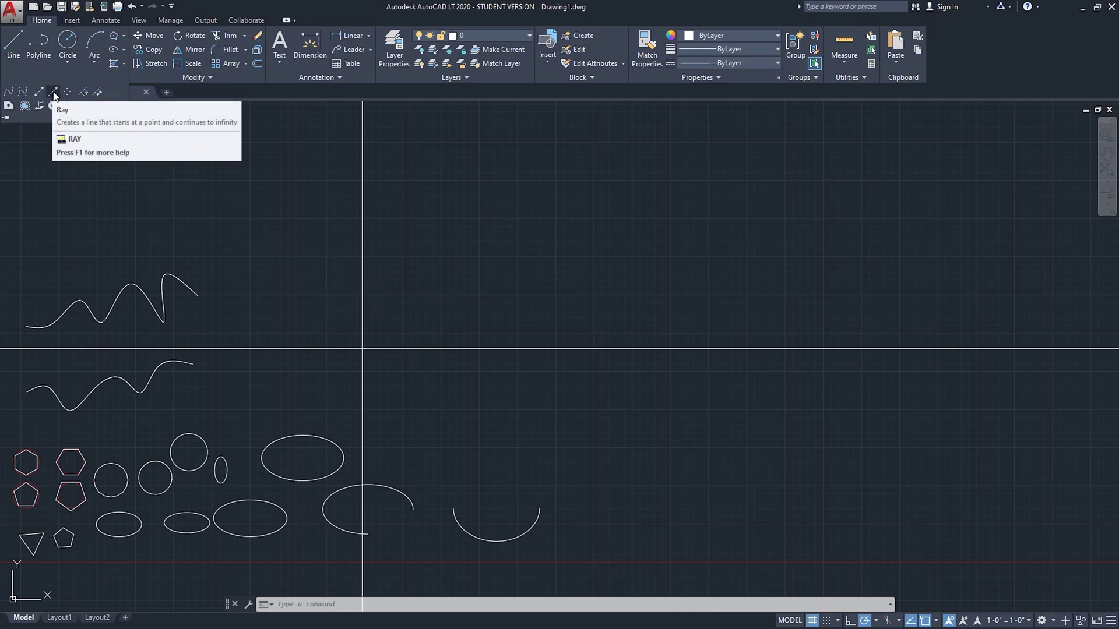
{"action": "left_click", "coordinate": [54, 93]}
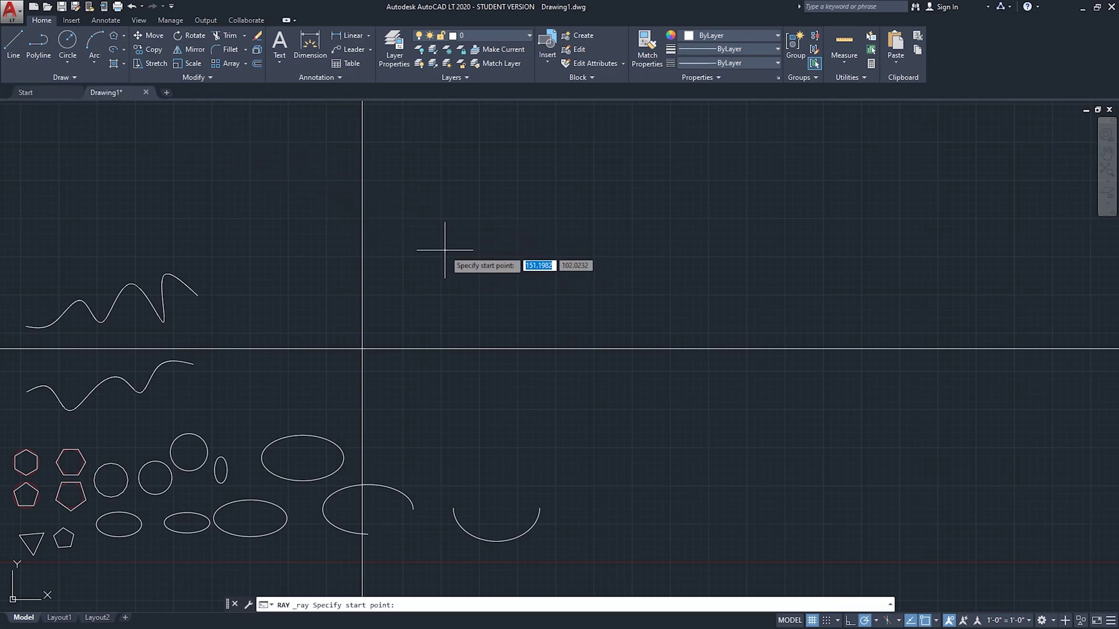
{"action": "left_click", "coordinate": [445, 250]}
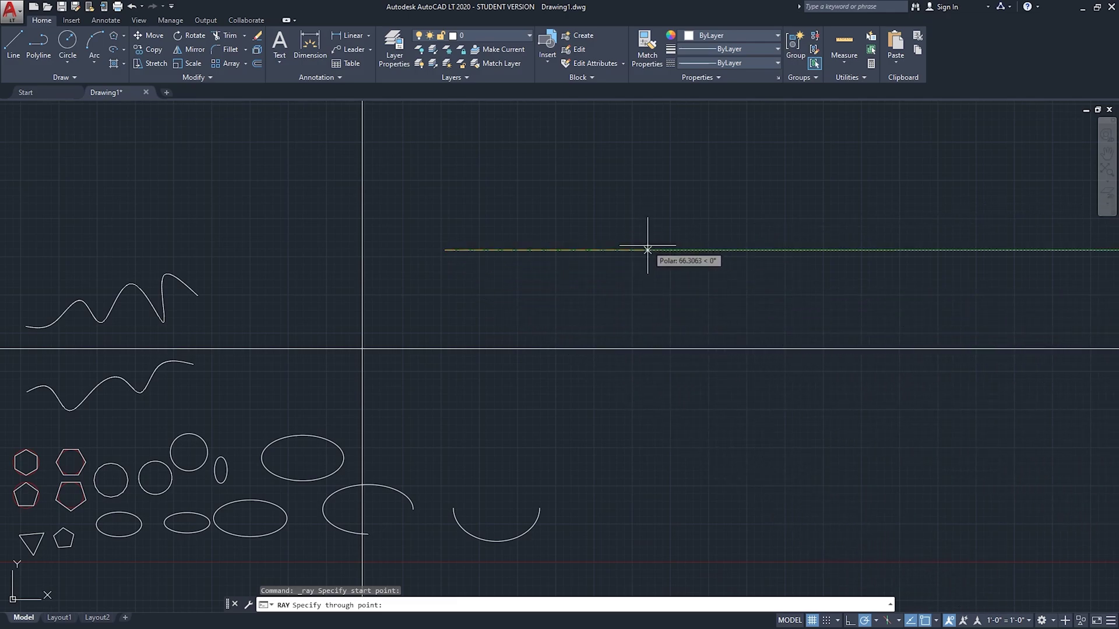
{"action": "left_click", "coordinate": [609, 250]}
{"action": "middle_click_drag", "start_coordinate": [609, 250], "coordinate": [532, 348]}
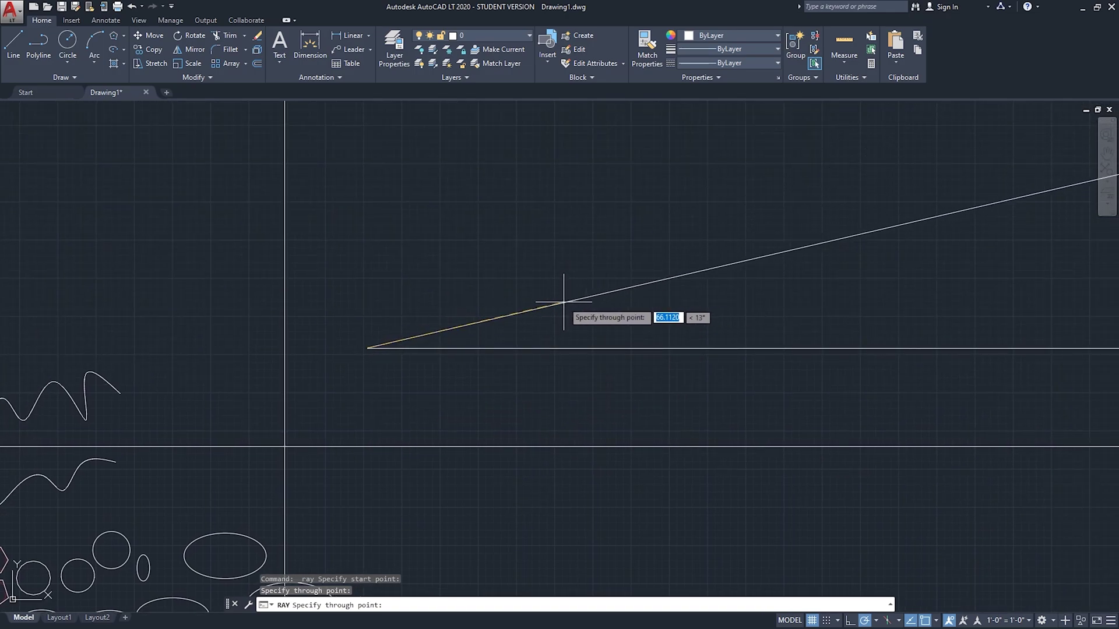
{"action": "left_click", "coordinate": [617, 285]}
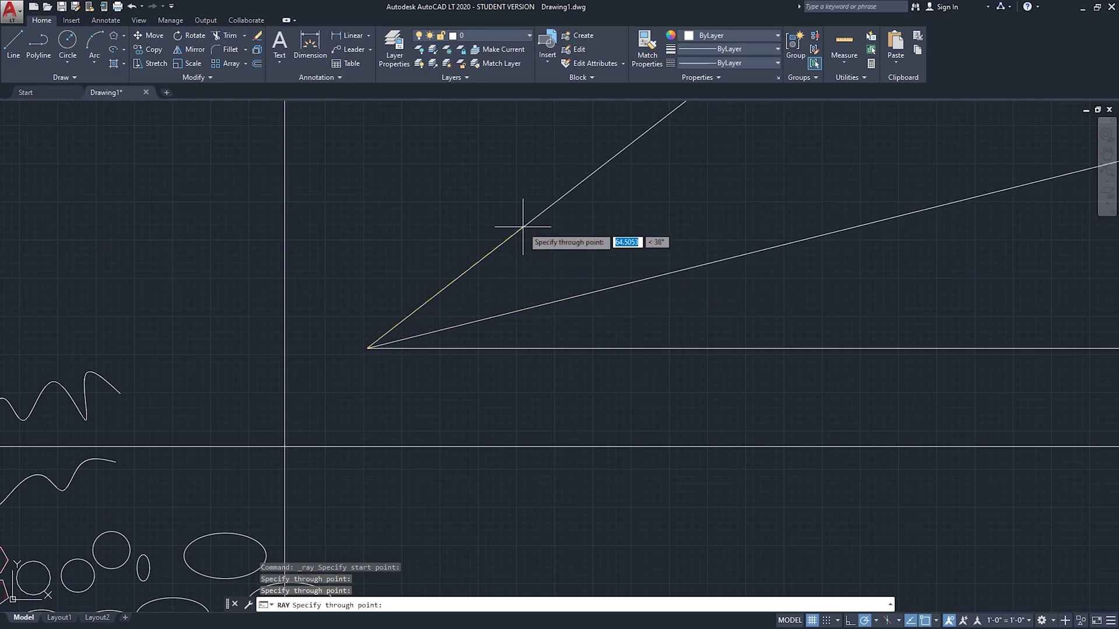
Step: Add nine more rays fanning around the same start point in different directions and end the Ray command
{"action": "left_click", "coordinate": [518, 220]}
{"action": "left_click", "coordinate": [424, 191]}
{"action": "left_click", "coordinate": [341, 240]}
{"action": "left_click", "coordinate": [304, 330]}
{"action": "left_click", "coordinate": [326, 424]}
{"action": "left_click", "coordinate": [423, 412]}
{"action": "left_click", "coordinate": [434, 374]}
{"action": "left_click", "coordinate": [381, 434]}
{"action": "left_click", "coordinate": [314, 367]}
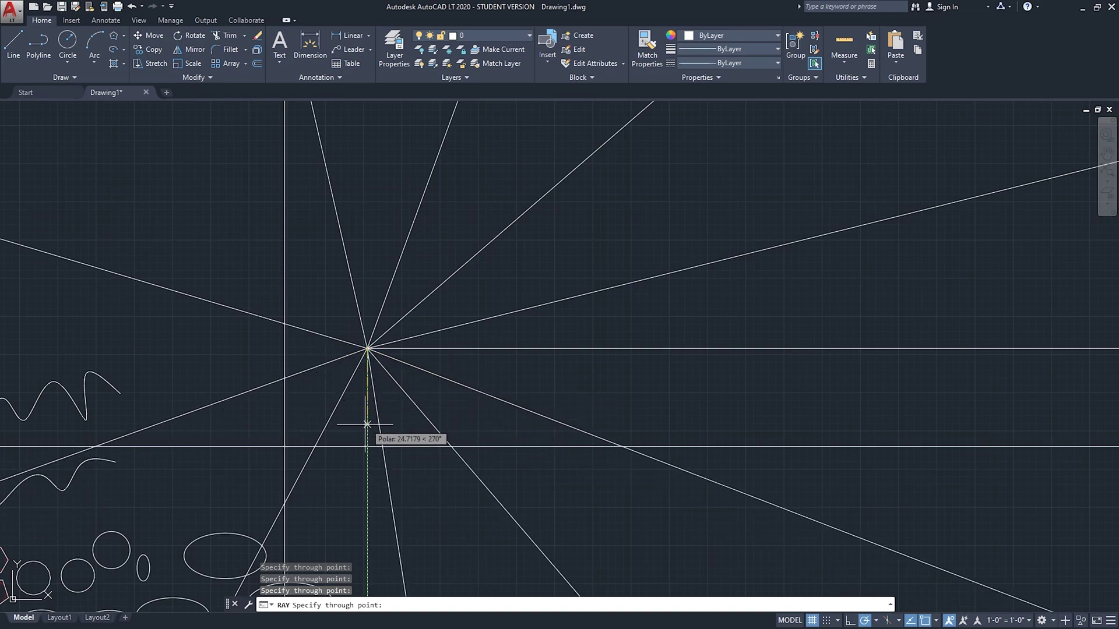
{"action": "key", "text": "Escape"}
Step: Erase the four steeper downward rays of the fan, from the lower-right one around to the lower-left one
{"action": "scroll", "coordinate": [421, 336], "scroll_direction": "down", "scroll_amount": 6}
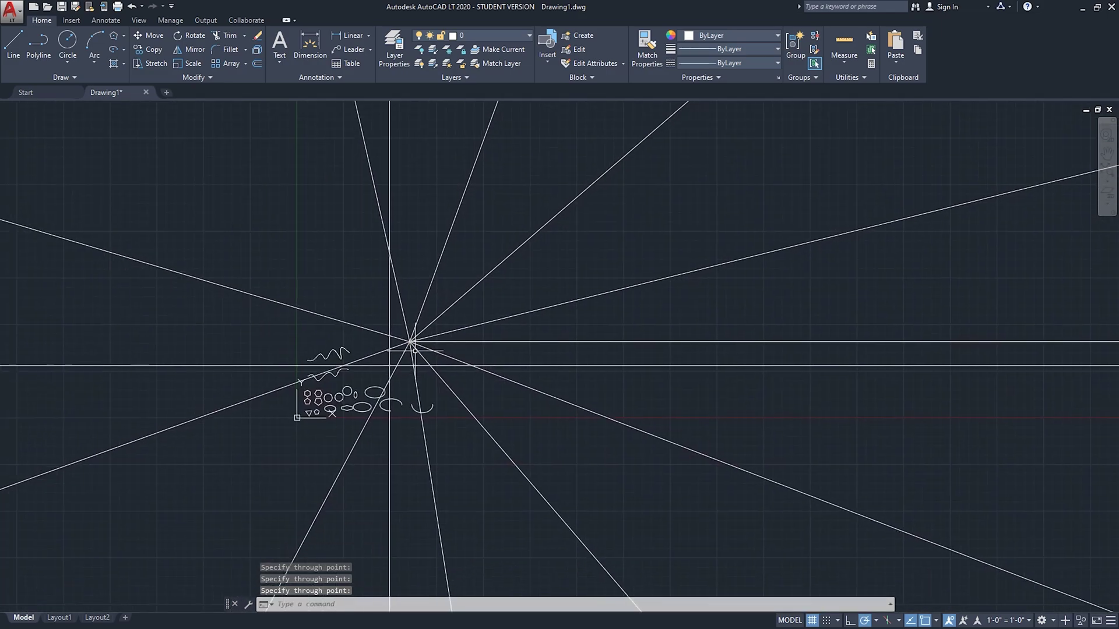
{"action": "scroll", "coordinate": [397, 318], "scroll_direction": "up", "scroll_amount": 6}
{"action": "scroll", "coordinate": [378, 396], "scroll_direction": "down", "scroll_amount": 5}
{"action": "scroll", "coordinate": [382, 431], "scroll_direction": "up", "scroll_amount": 3}
{"action": "scroll", "coordinate": [400, 409], "scroll_direction": "up", "scroll_amount": 2}
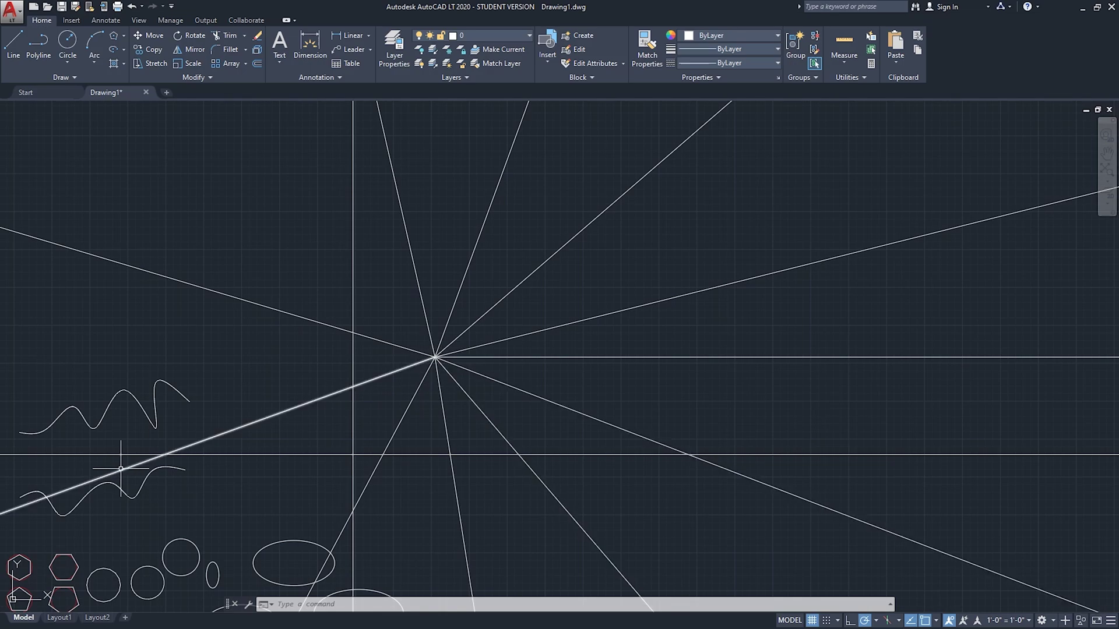
{"action": "left_click", "coordinate": [517, 370]}
{"action": "left_click", "coordinate": [408, 381]}
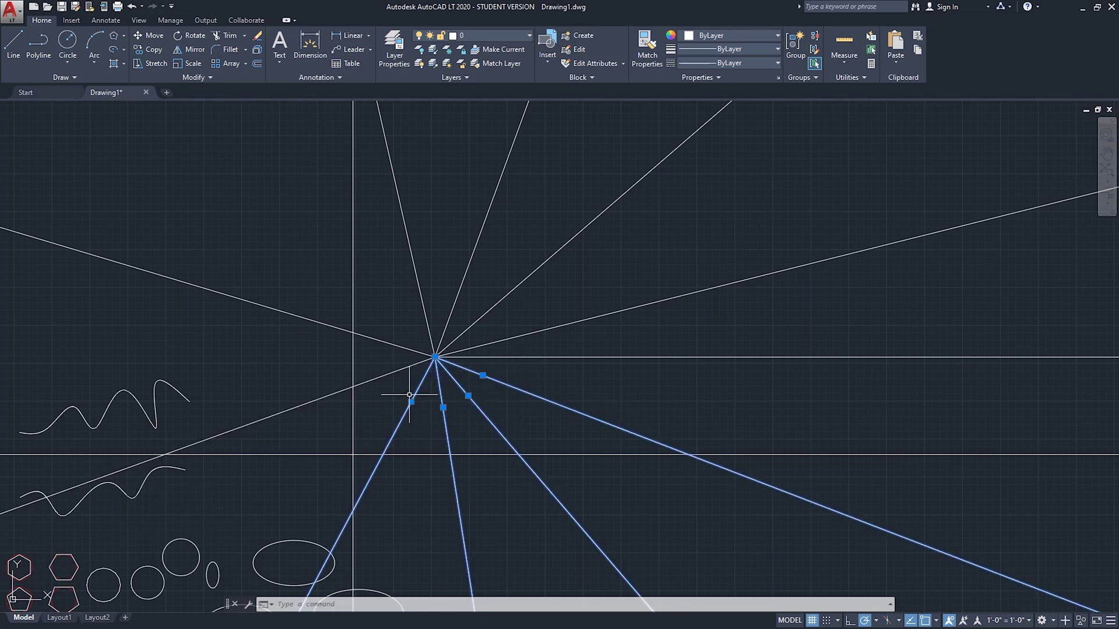
{"action": "key", "text": "Delete"}
{"action": "left_click", "coordinate": [556, 335]}
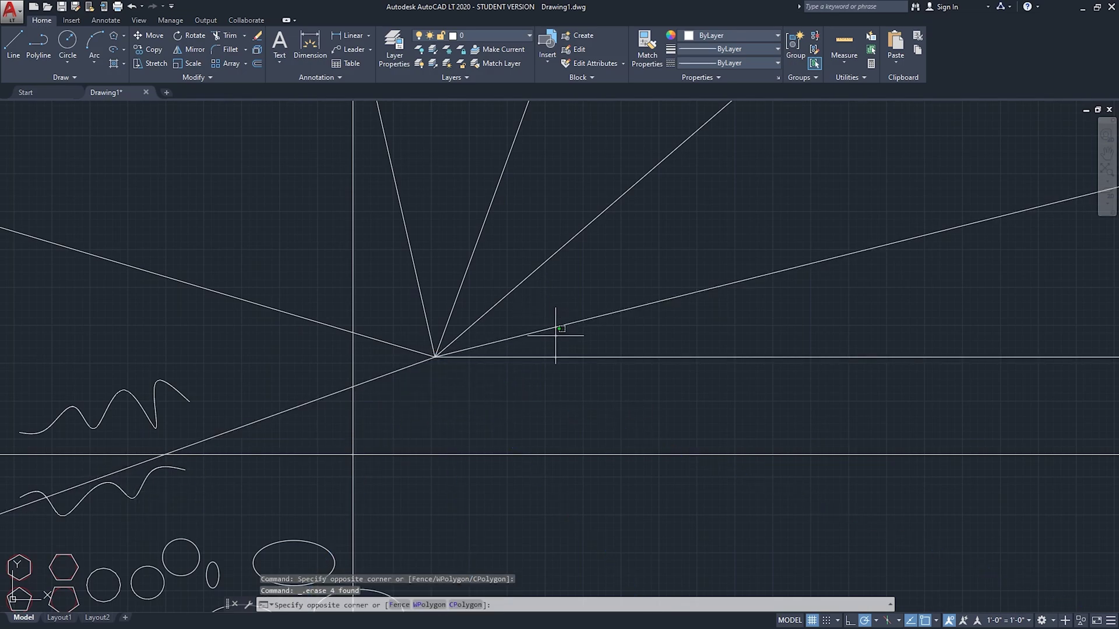
{"action": "left_click", "coordinate": [405, 278]}
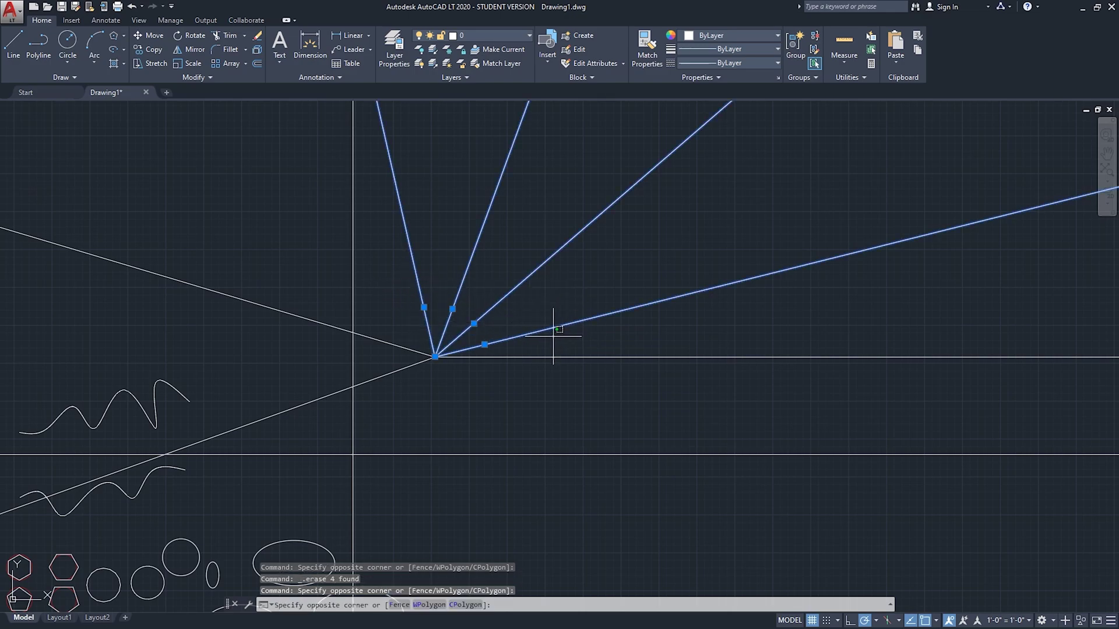
{"action": "key", "text": "Escape"}
Step: Erase the two flatter upper-right rays and the two rays running left from the common start point
{"action": "left_click", "coordinate": [569, 242]}
{"action": "left_click", "coordinate": [519, 324]}
{"action": "key", "text": "Delete"}
{"action": "left_click", "coordinate": [397, 367]}
{"action": "left_click", "coordinate": [361, 377]}
{"action": "left_click", "coordinate": [387, 344]}
{"action": "key", "text": "Delete"}
{"action": "left_click", "coordinate": [416, 307]}
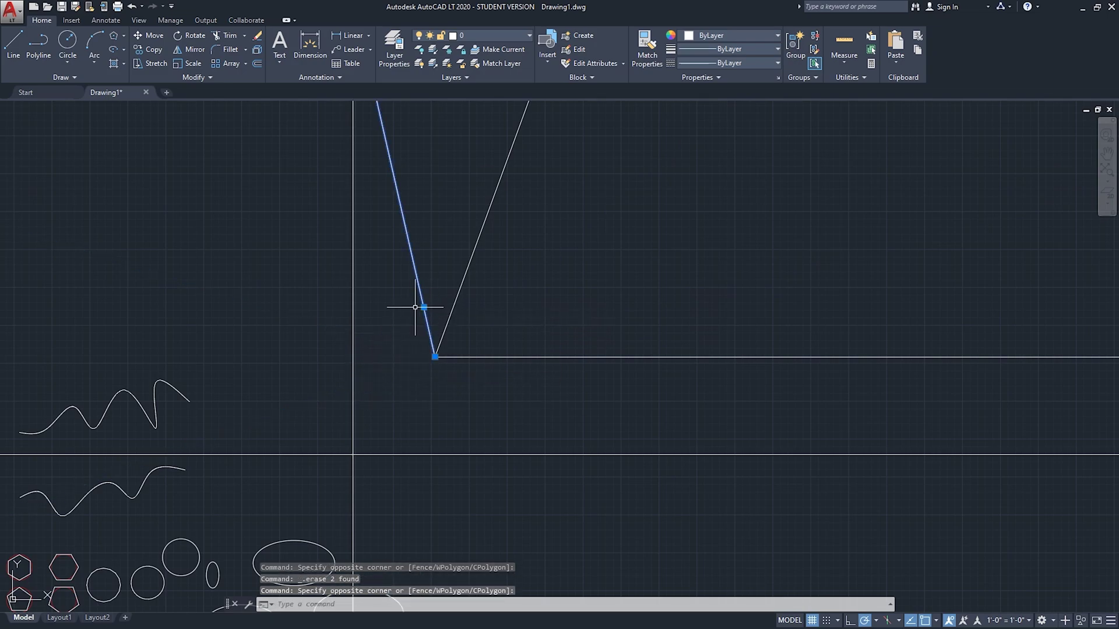
{"action": "scroll", "coordinate": [416, 307], "scroll_direction": "down", "scroll_amount": 2}
{"action": "key", "text": "Escape"}
{"action": "scroll", "coordinate": [417, 402], "scroll_direction": "up", "scroll_amount": 2}
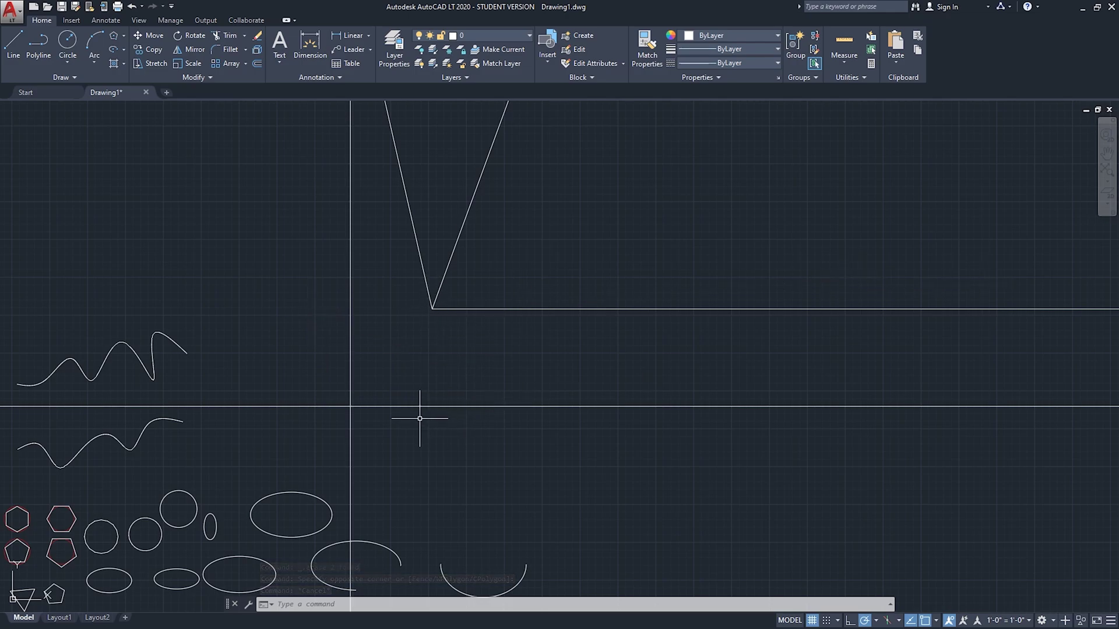
{"action": "scroll", "coordinate": [425, 412], "scroll_direction": "down", "scroll_amount": 2}
{"action": "scroll", "coordinate": [400, 400], "scroll_direction": "up", "scroll_amount": 2}
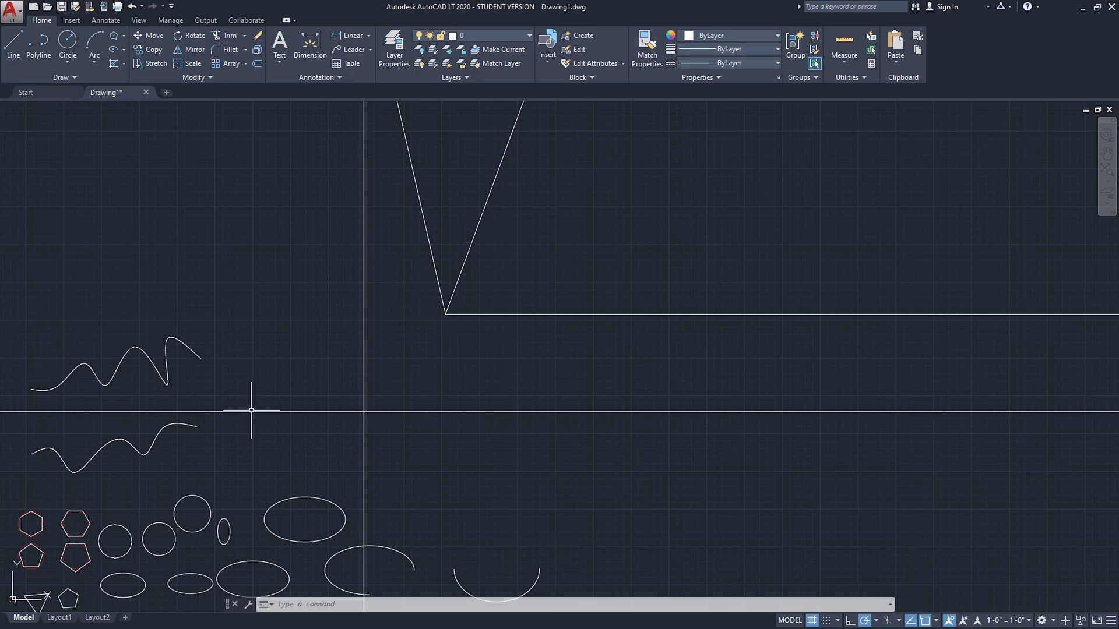
{"action": "scroll", "coordinate": [554, 390], "scroll_direction": "down", "scroll_amount": 4}
{"action": "scroll", "coordinate": [462, 370], "scroll_direction": "up", "scroll_amount": 2}
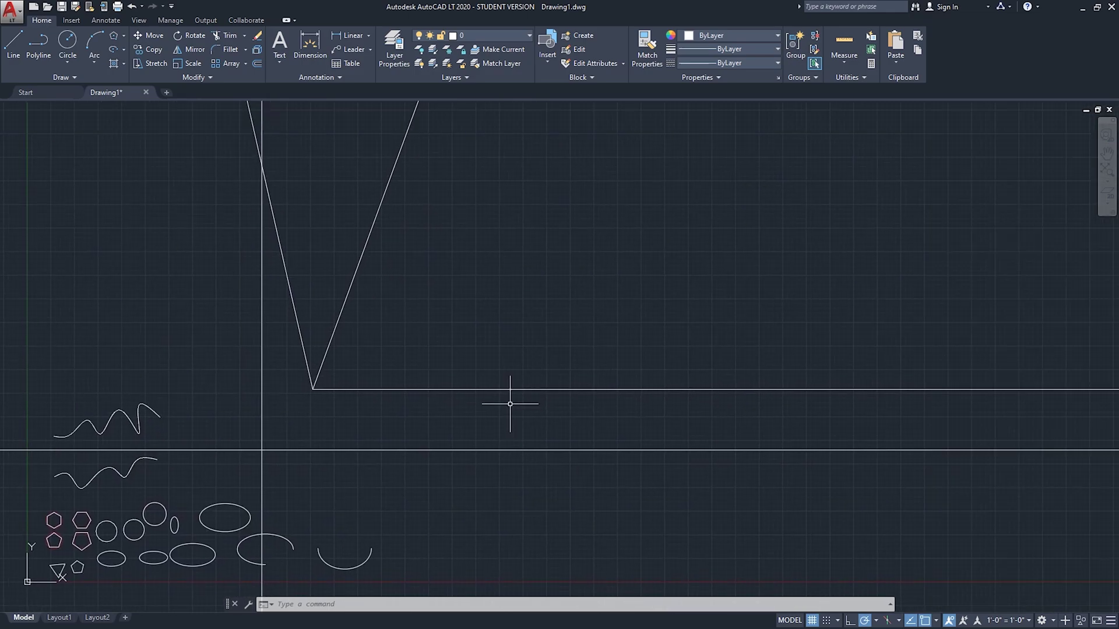
{"action": "scroll", "coordinate": [221, 436], "scroll_direction": "up", "scroll_amount": 2}
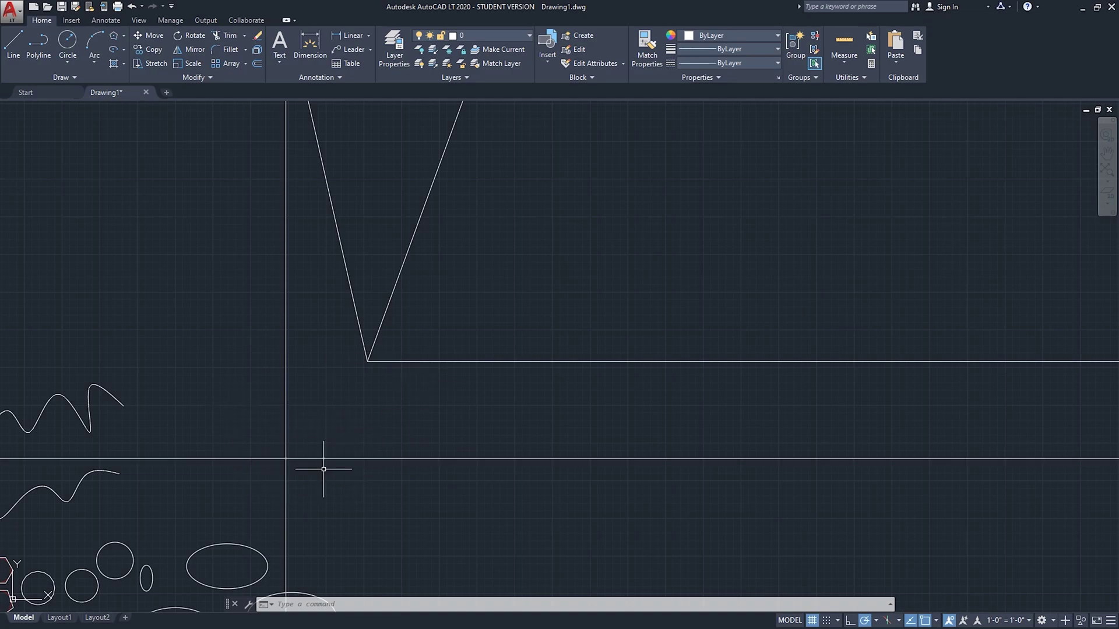
{"action": "middle_click_drag", "start_coordinate": [324, 457], "coordinate": [429, 400]}
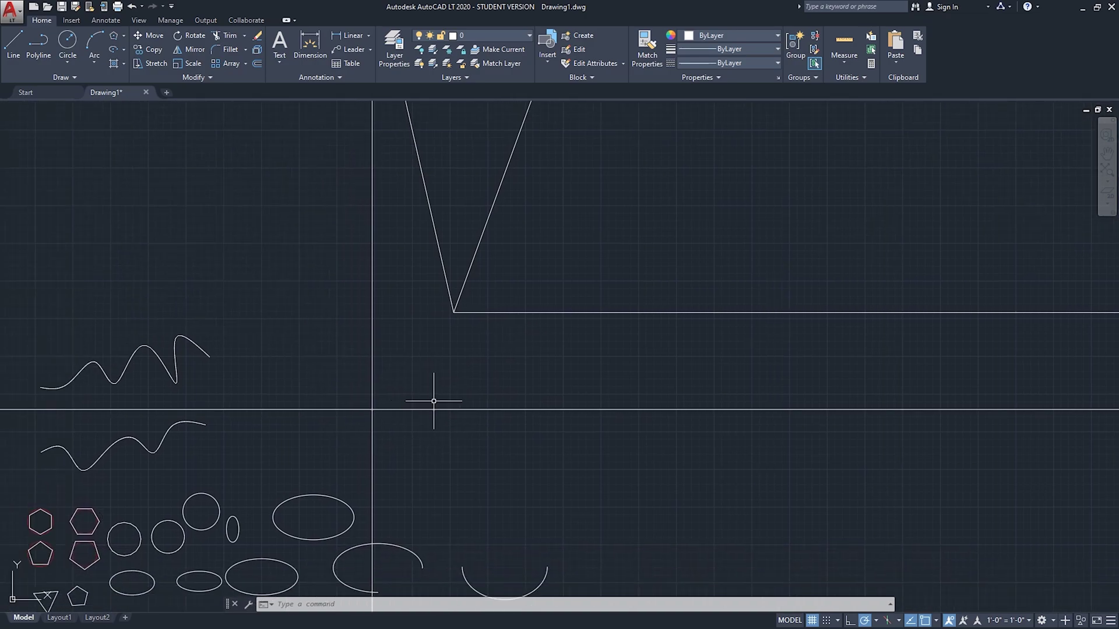
{"action": "middle_click_drag", "start_coordinate": [600, 420], "coordinate": [407, 449]}
{"action": "scroll", "coordinate": [408, 449], "scroll_direction": "down", "scroll_amount": 2}
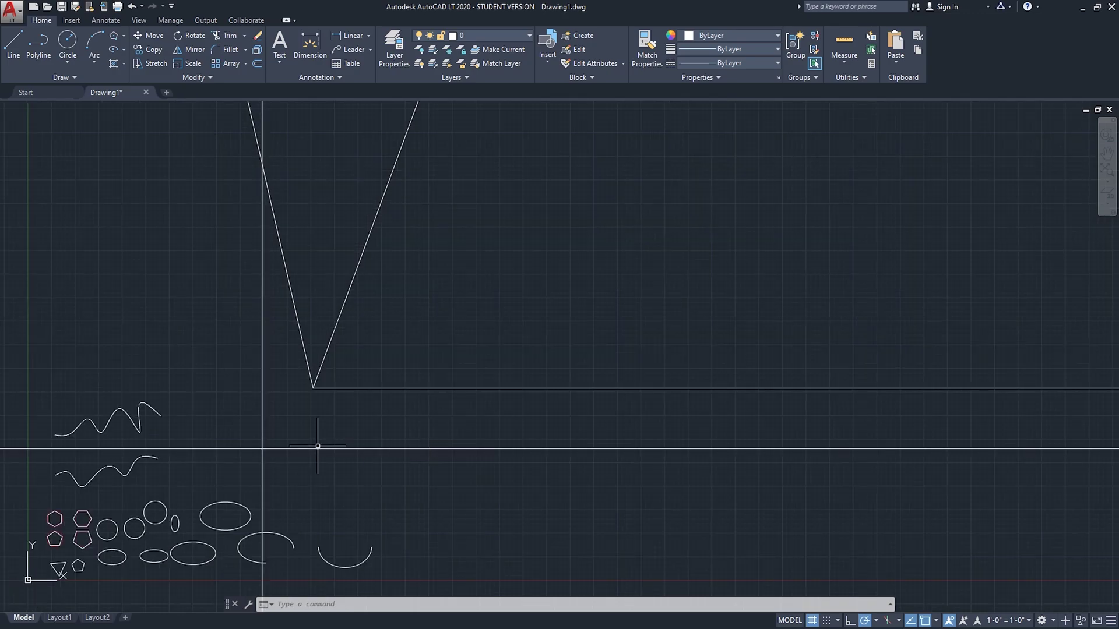
{"action": "key", "text": "F10"}
{"action": "key", "text": "Escape"}
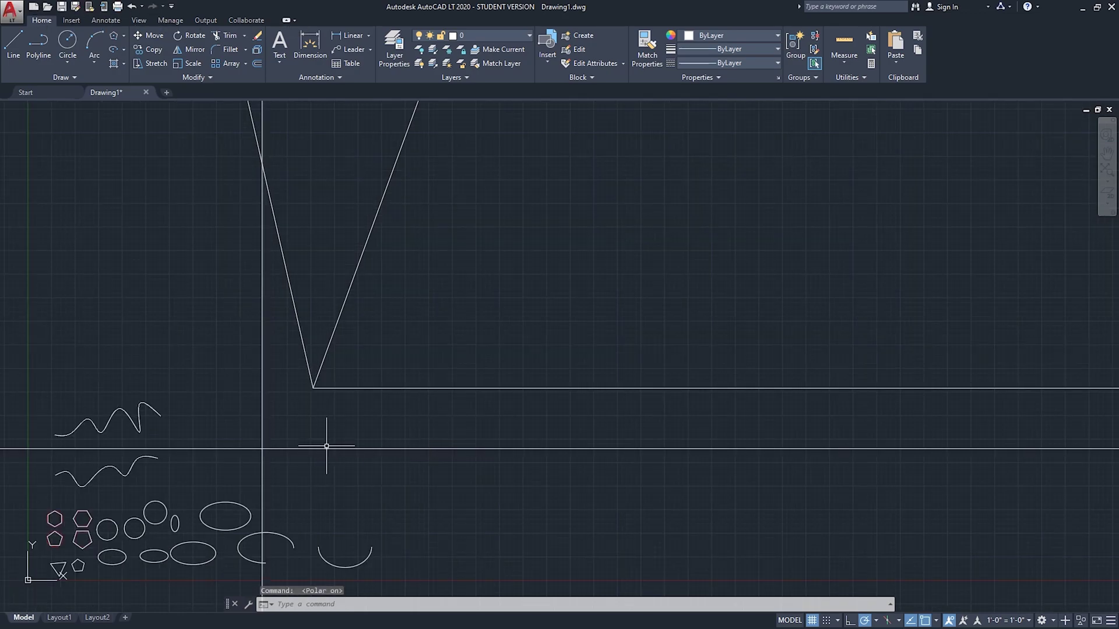